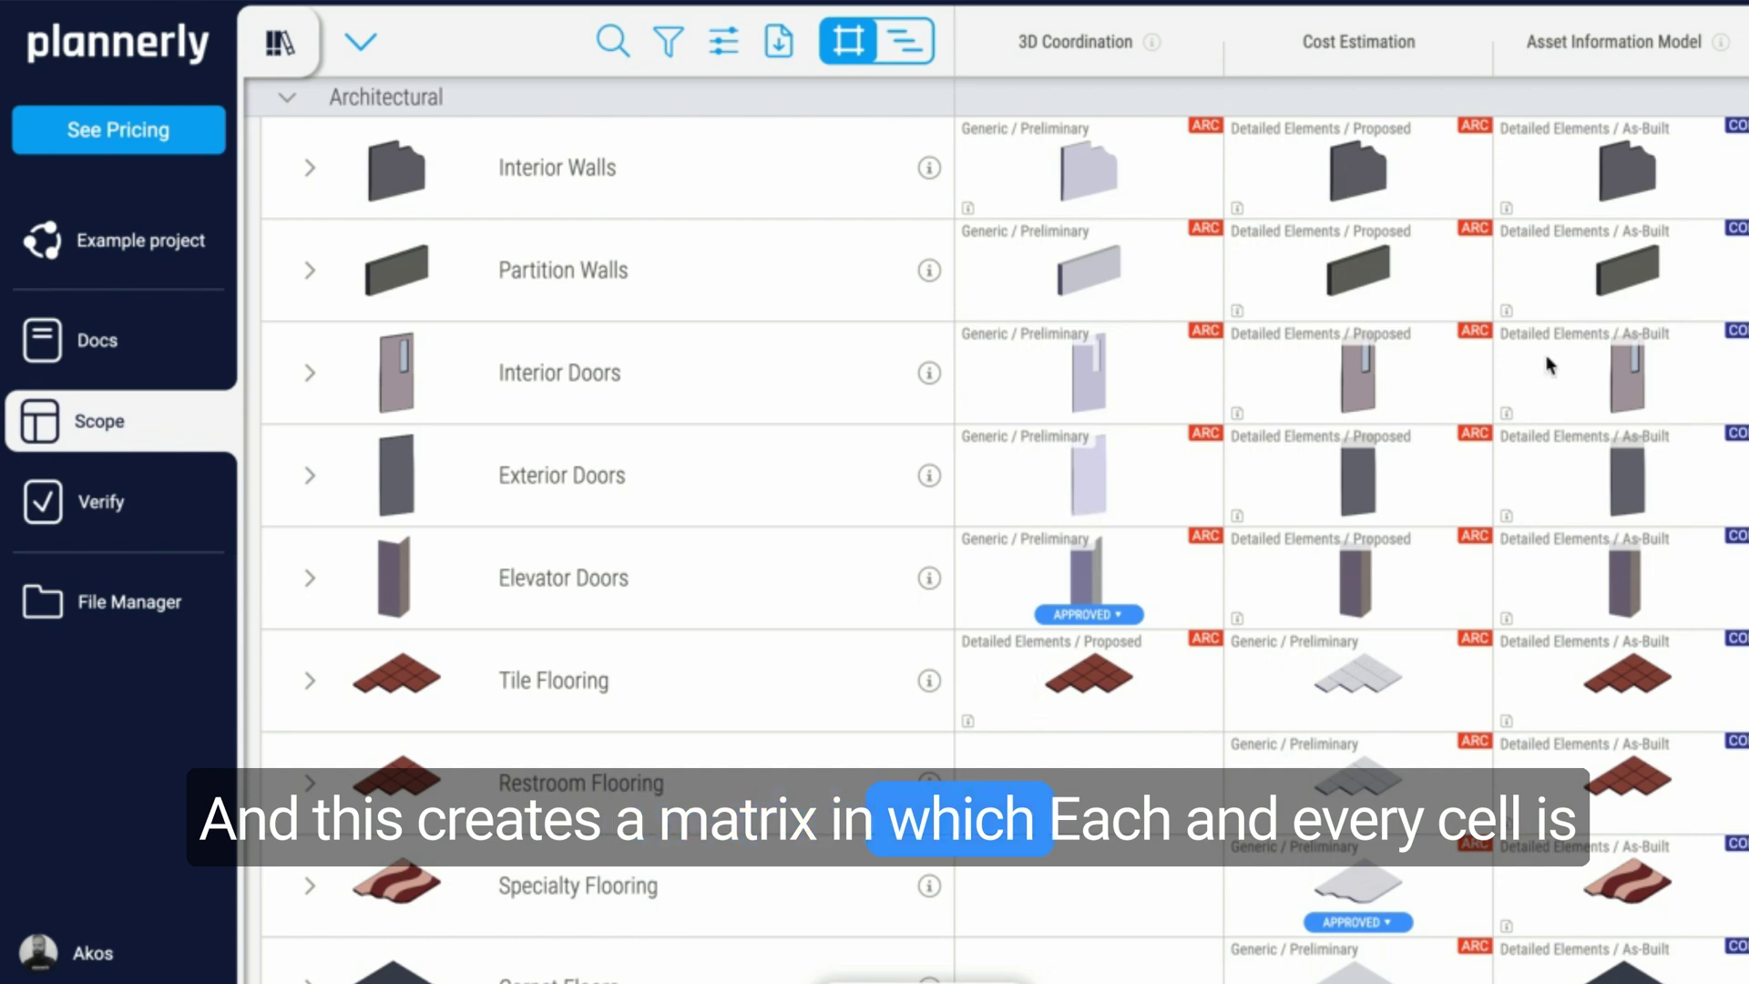
# Step: Expand the Interior Walls row to show its four information requirement properties
pyautogui.moveTo(1451, 570)
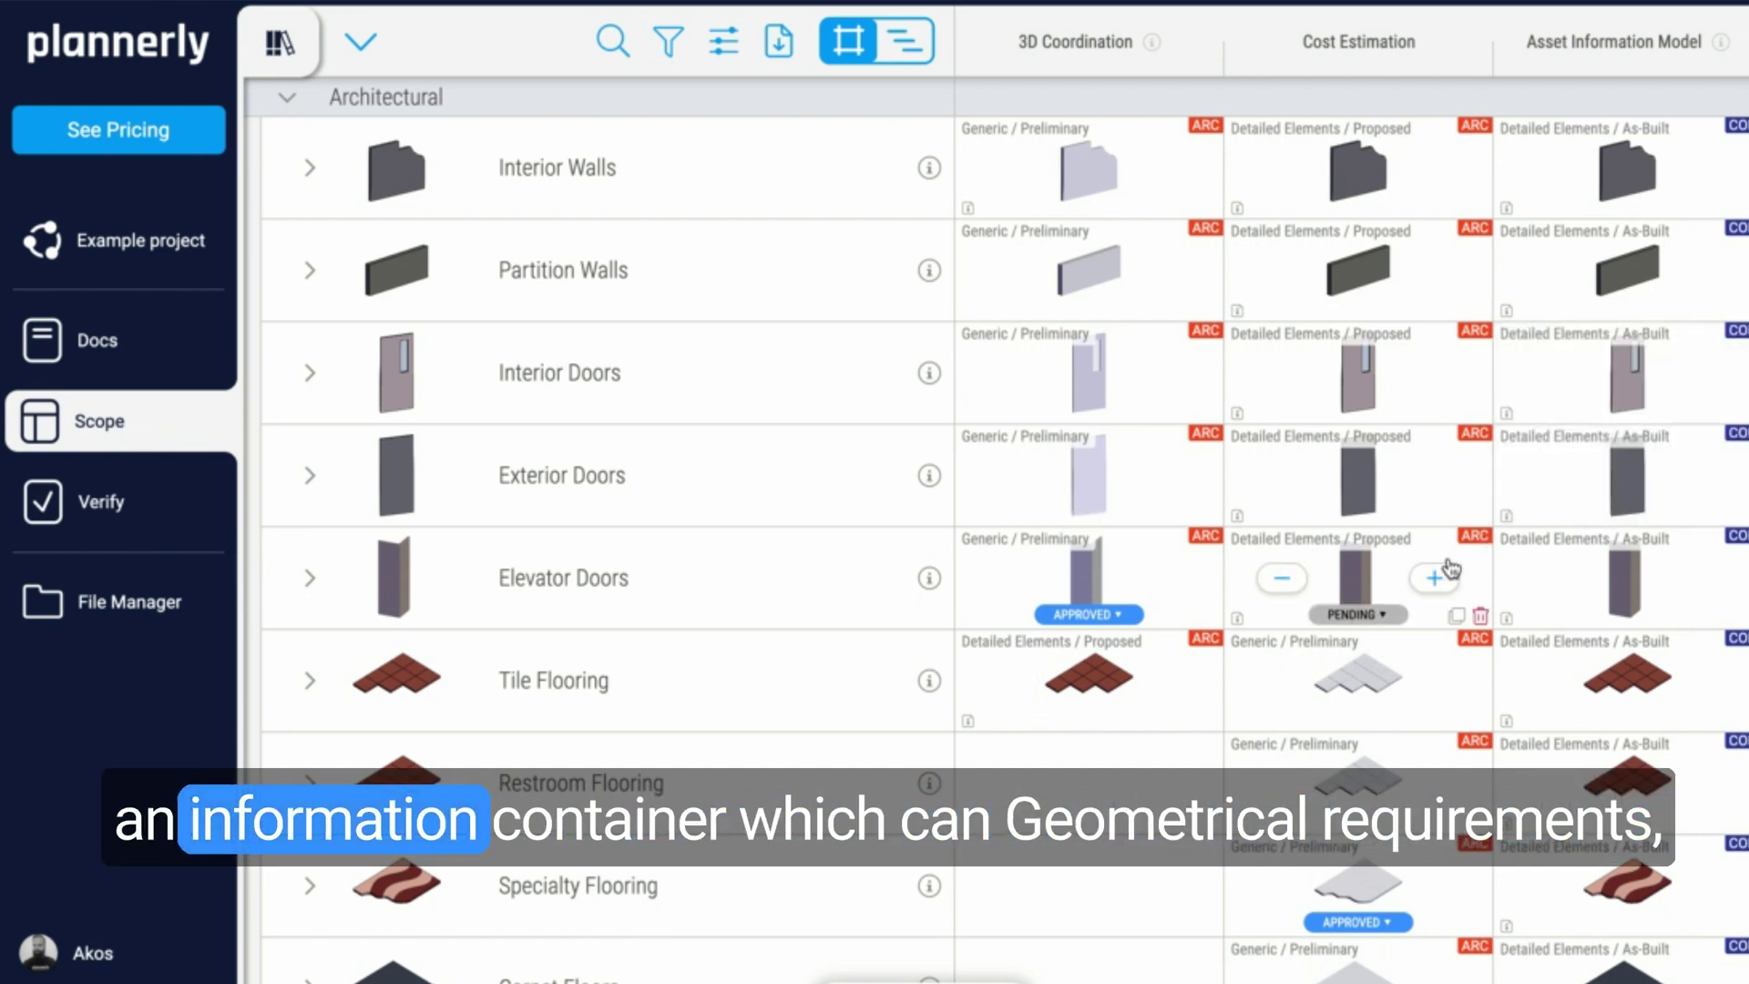
pyautogui.moveTo(1104, 191)
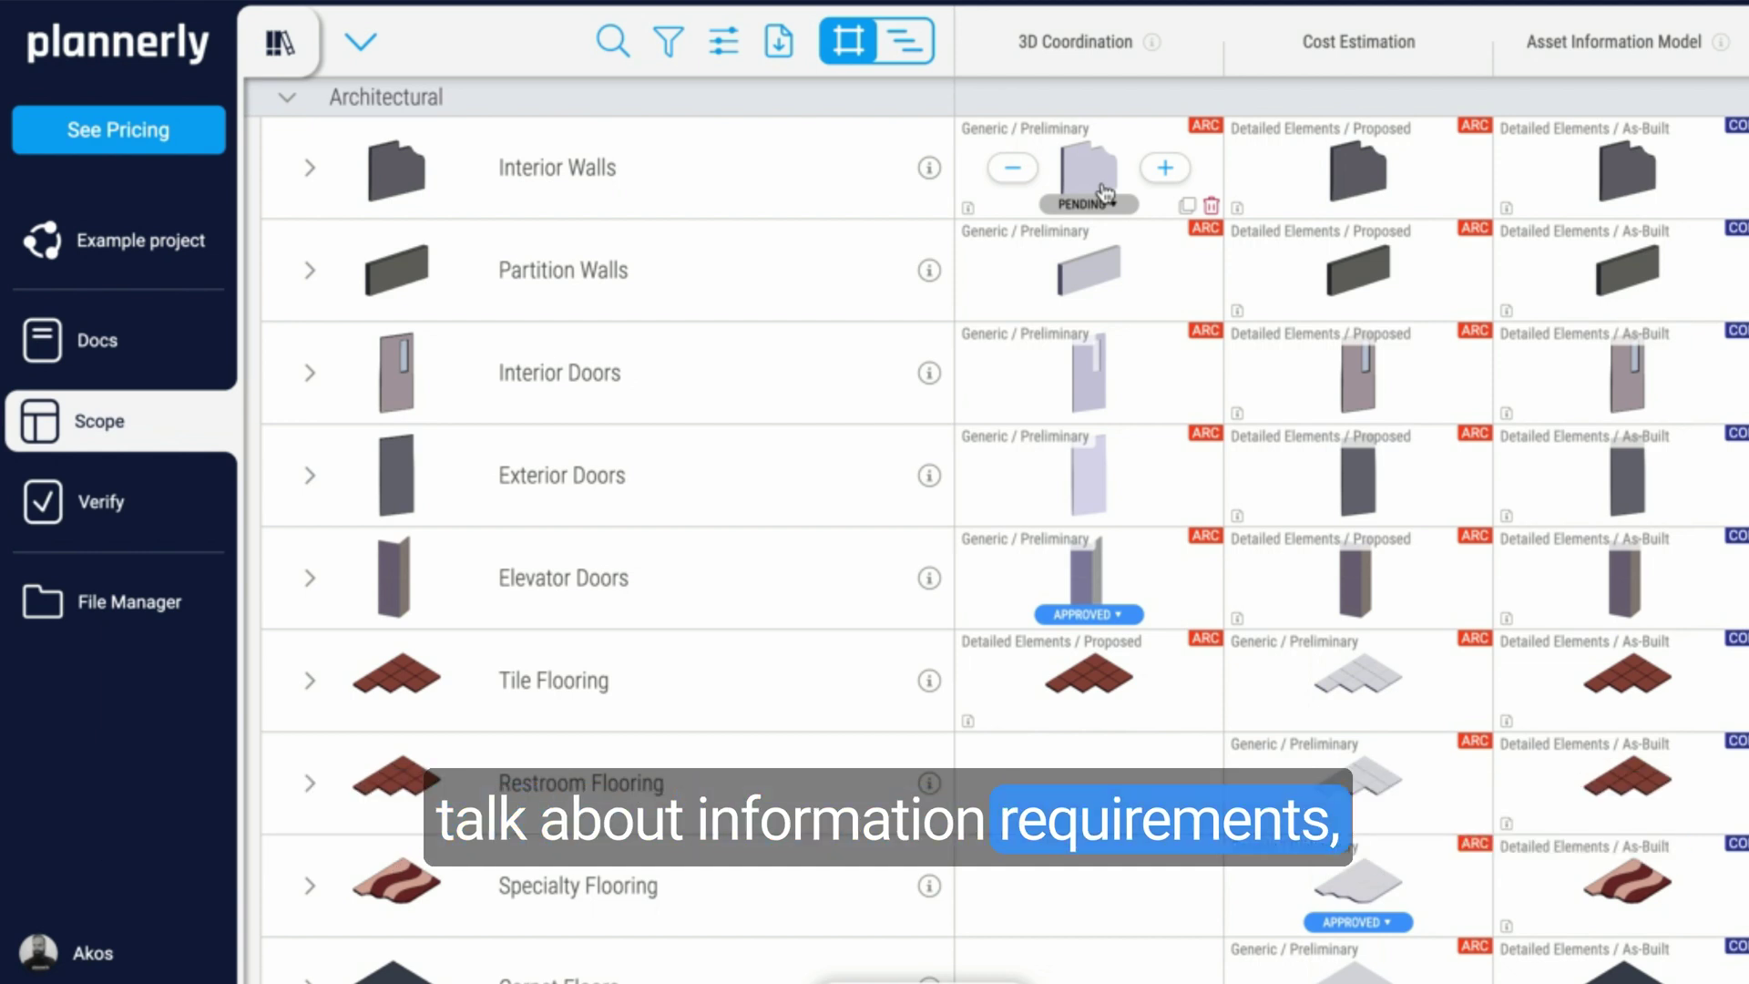
pyautogui.moveTo(1423, 168)
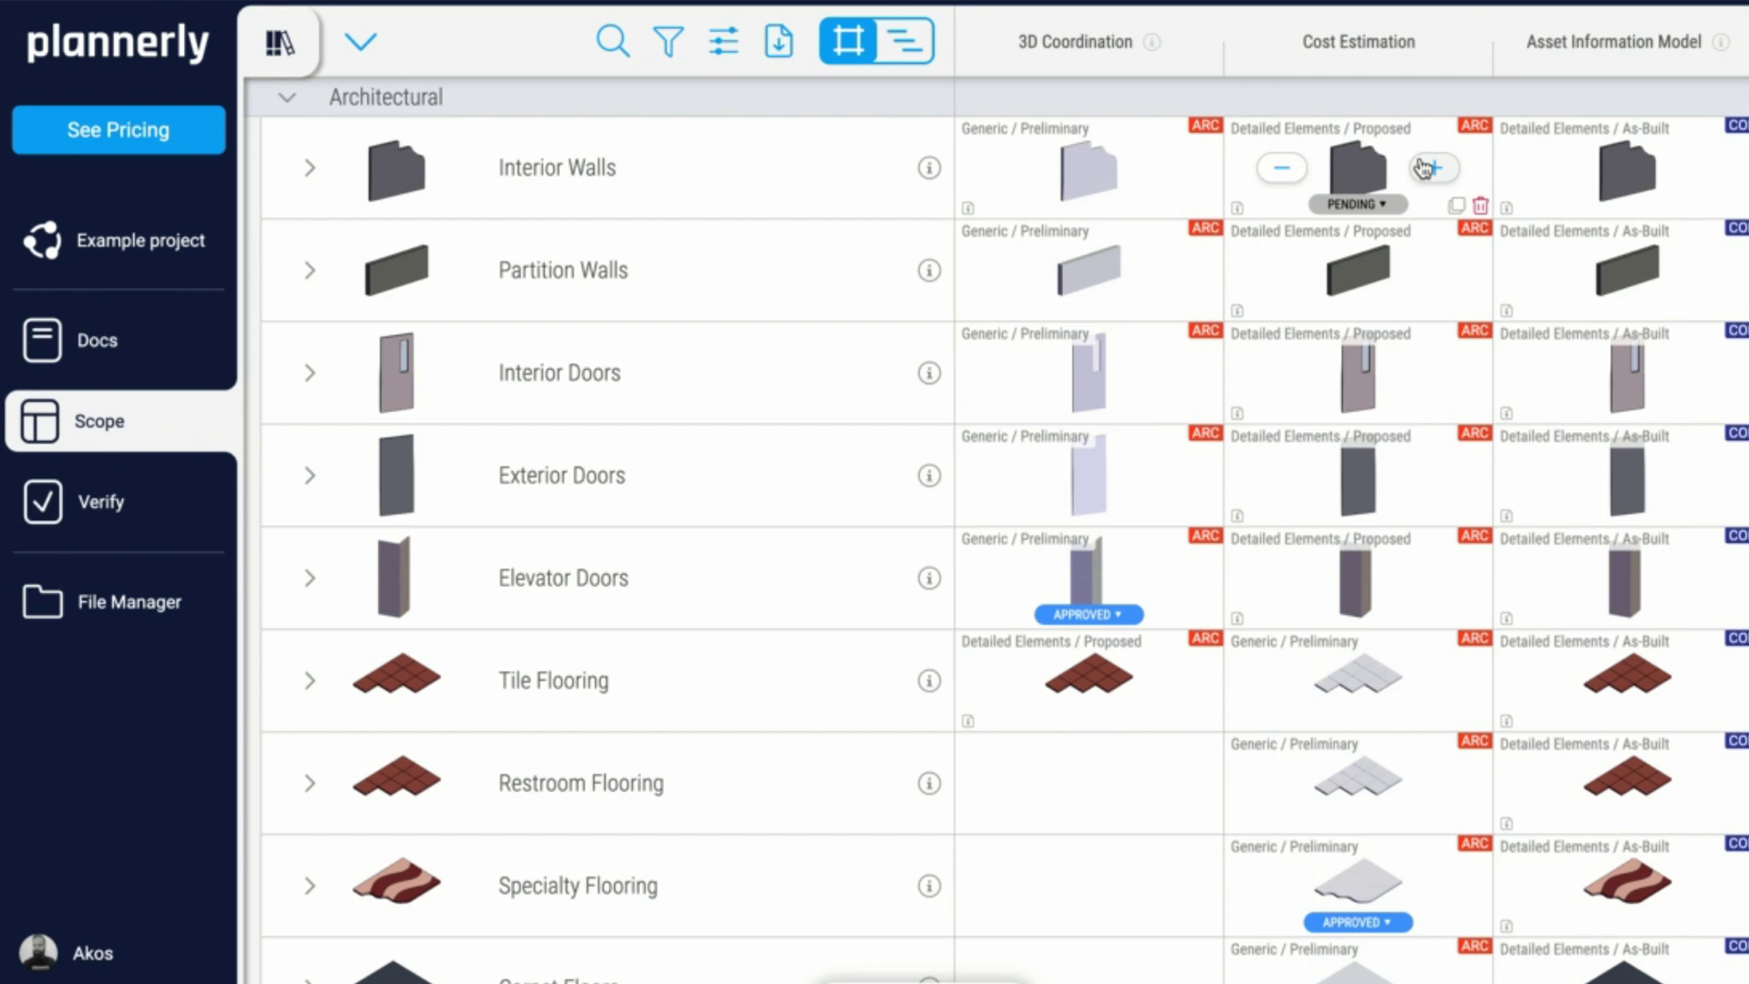
pyautogui.click(1423, 168)
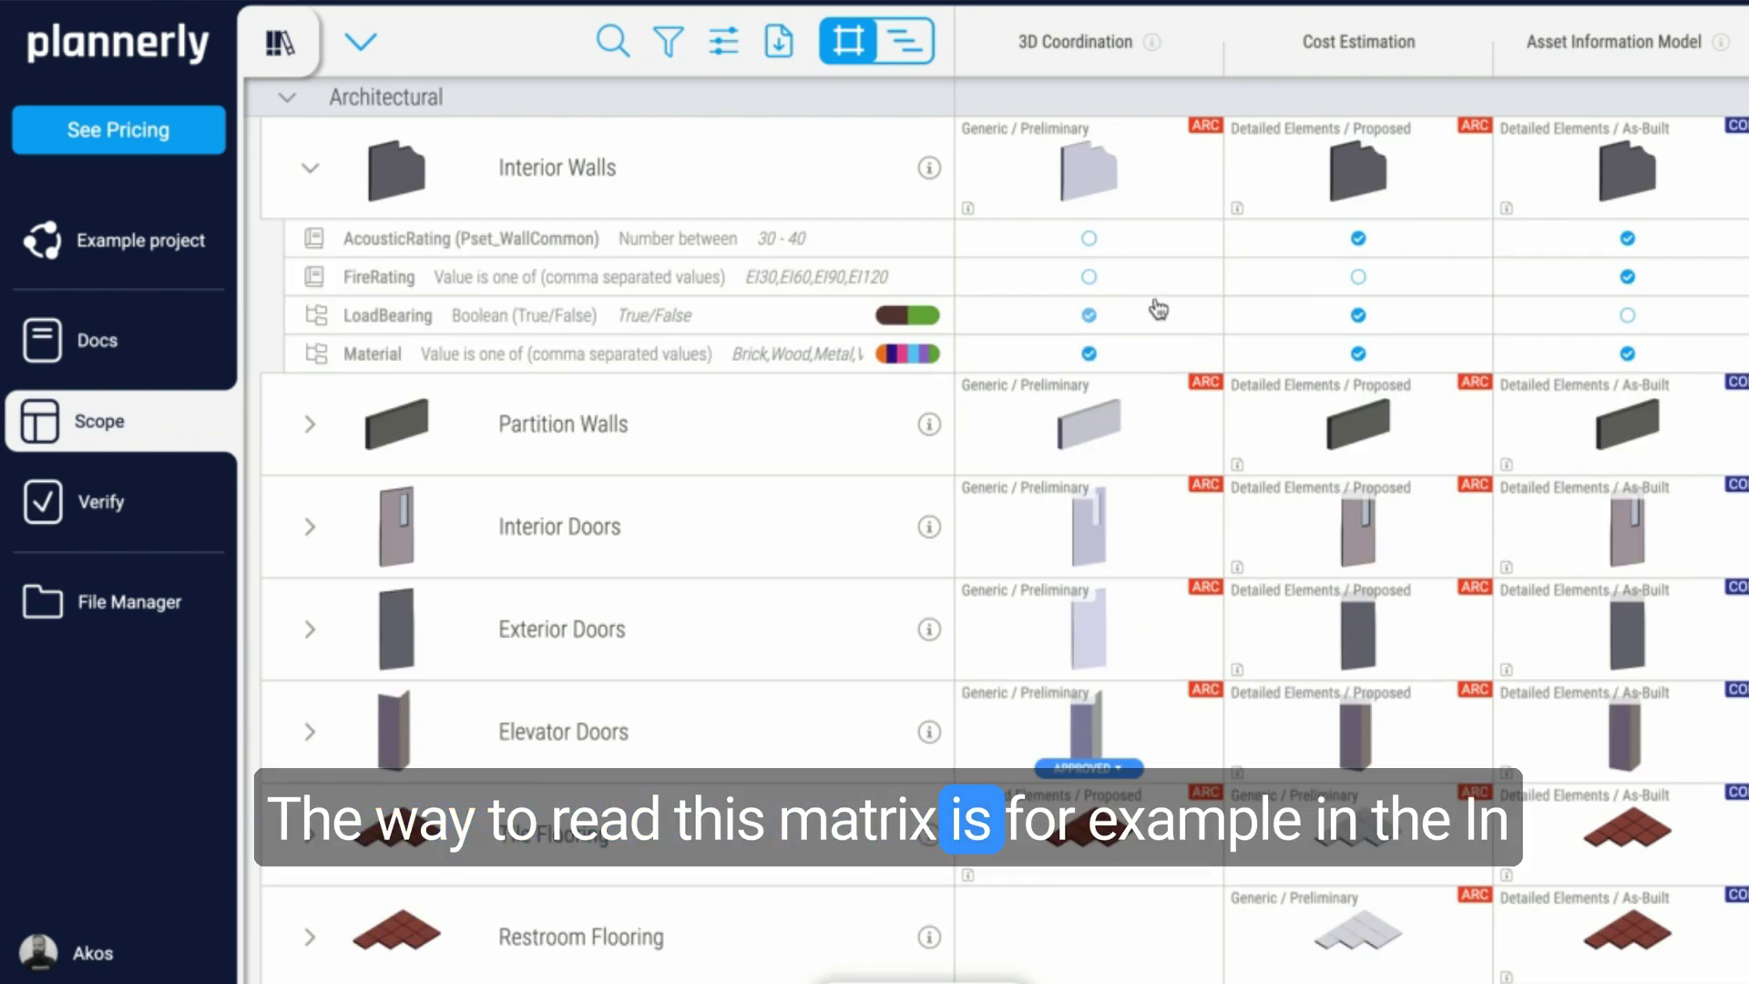
# Step: Uncheck LoadBearing under Asset Information Model, leaving AcousticRating required
pyautogui.moveTo(1084, 84)
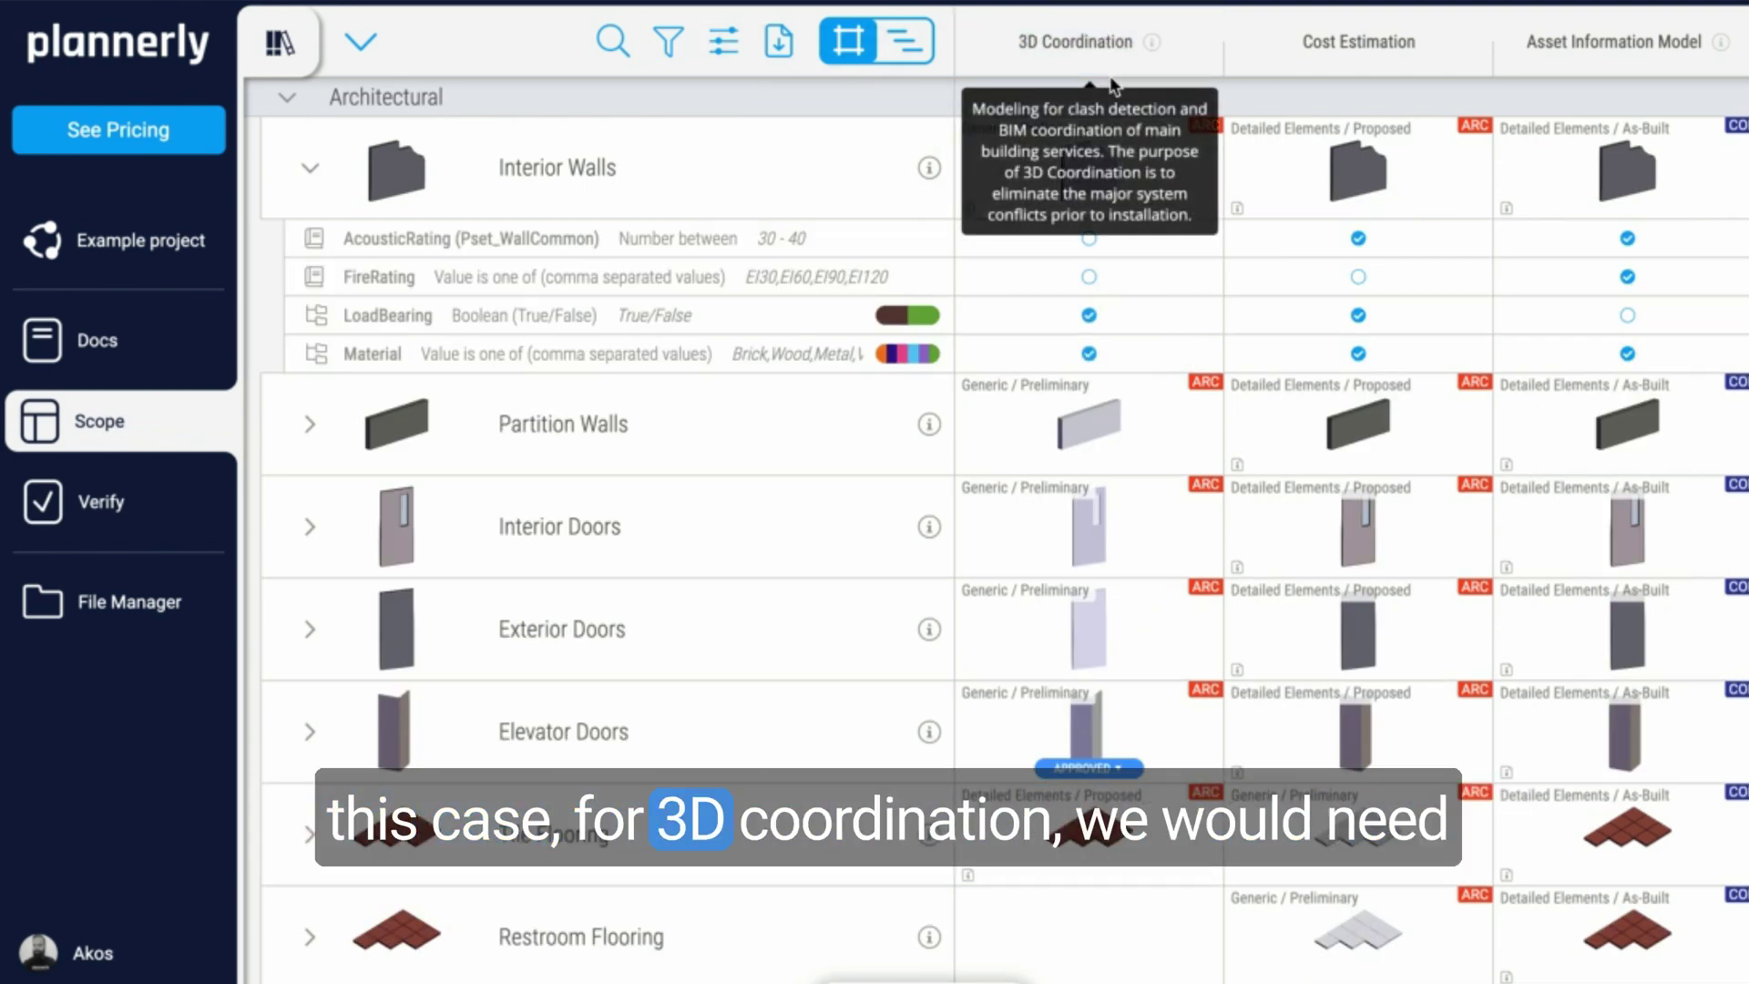
pyautogui.moveTo(1064, 144)
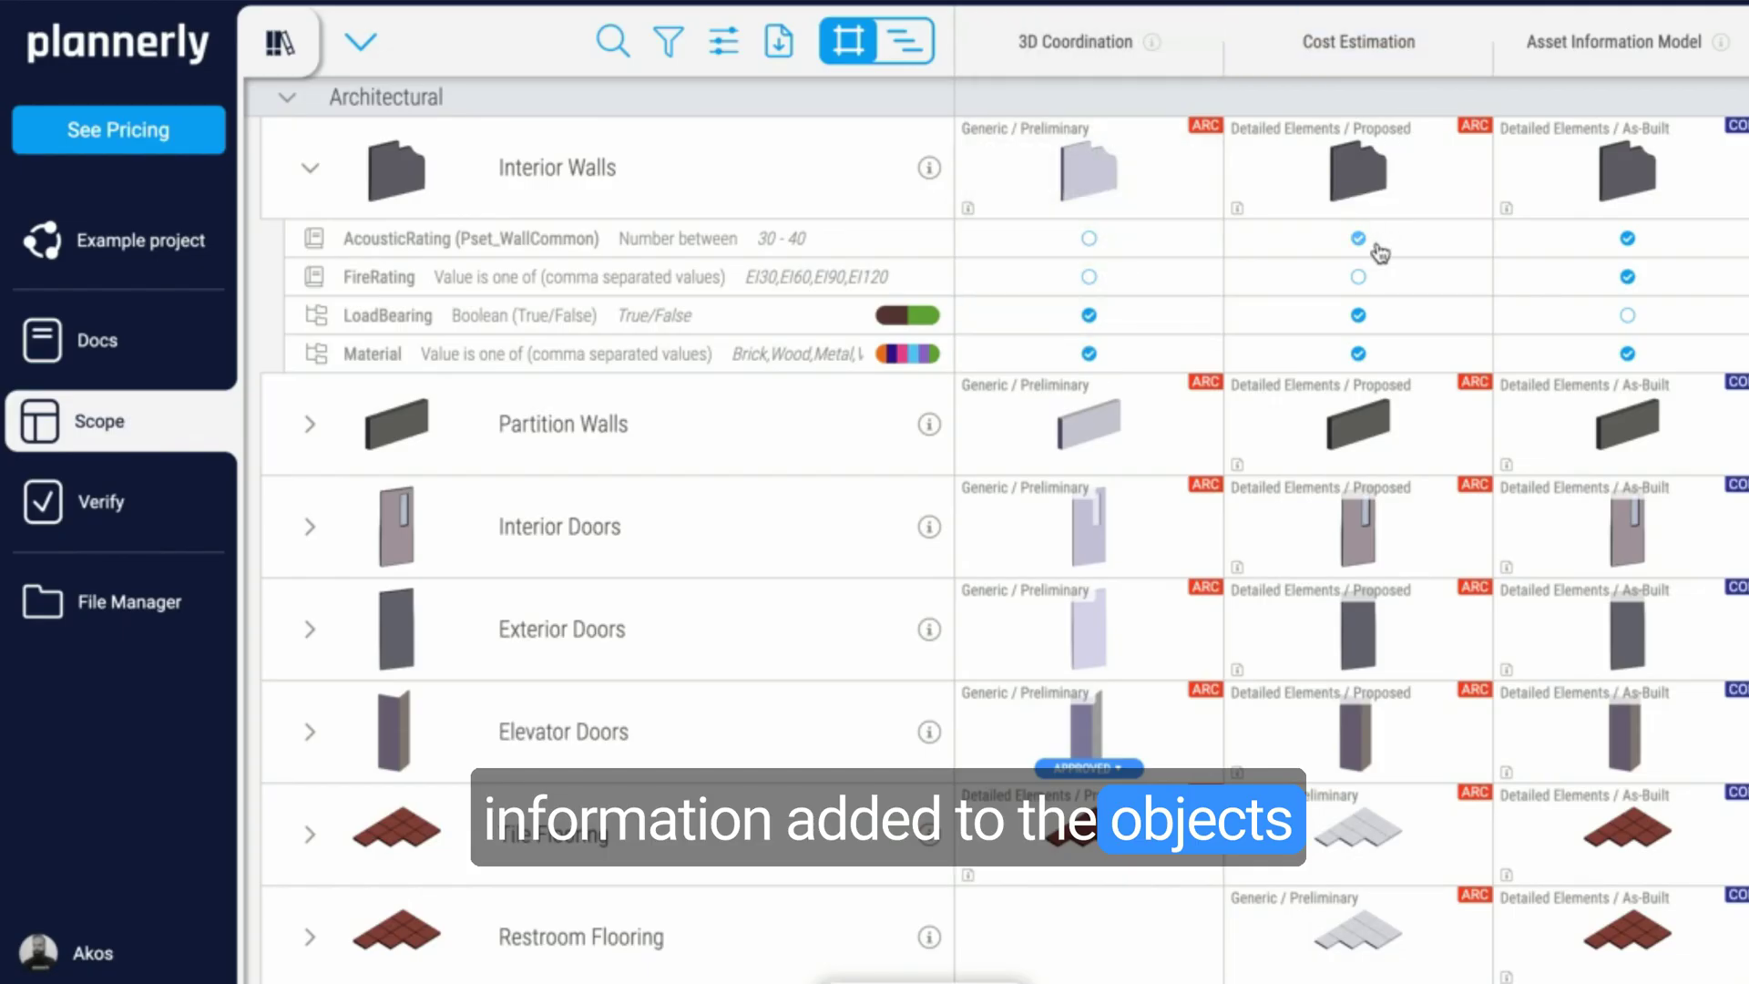
pyautogui.moveTo(1357, 173)
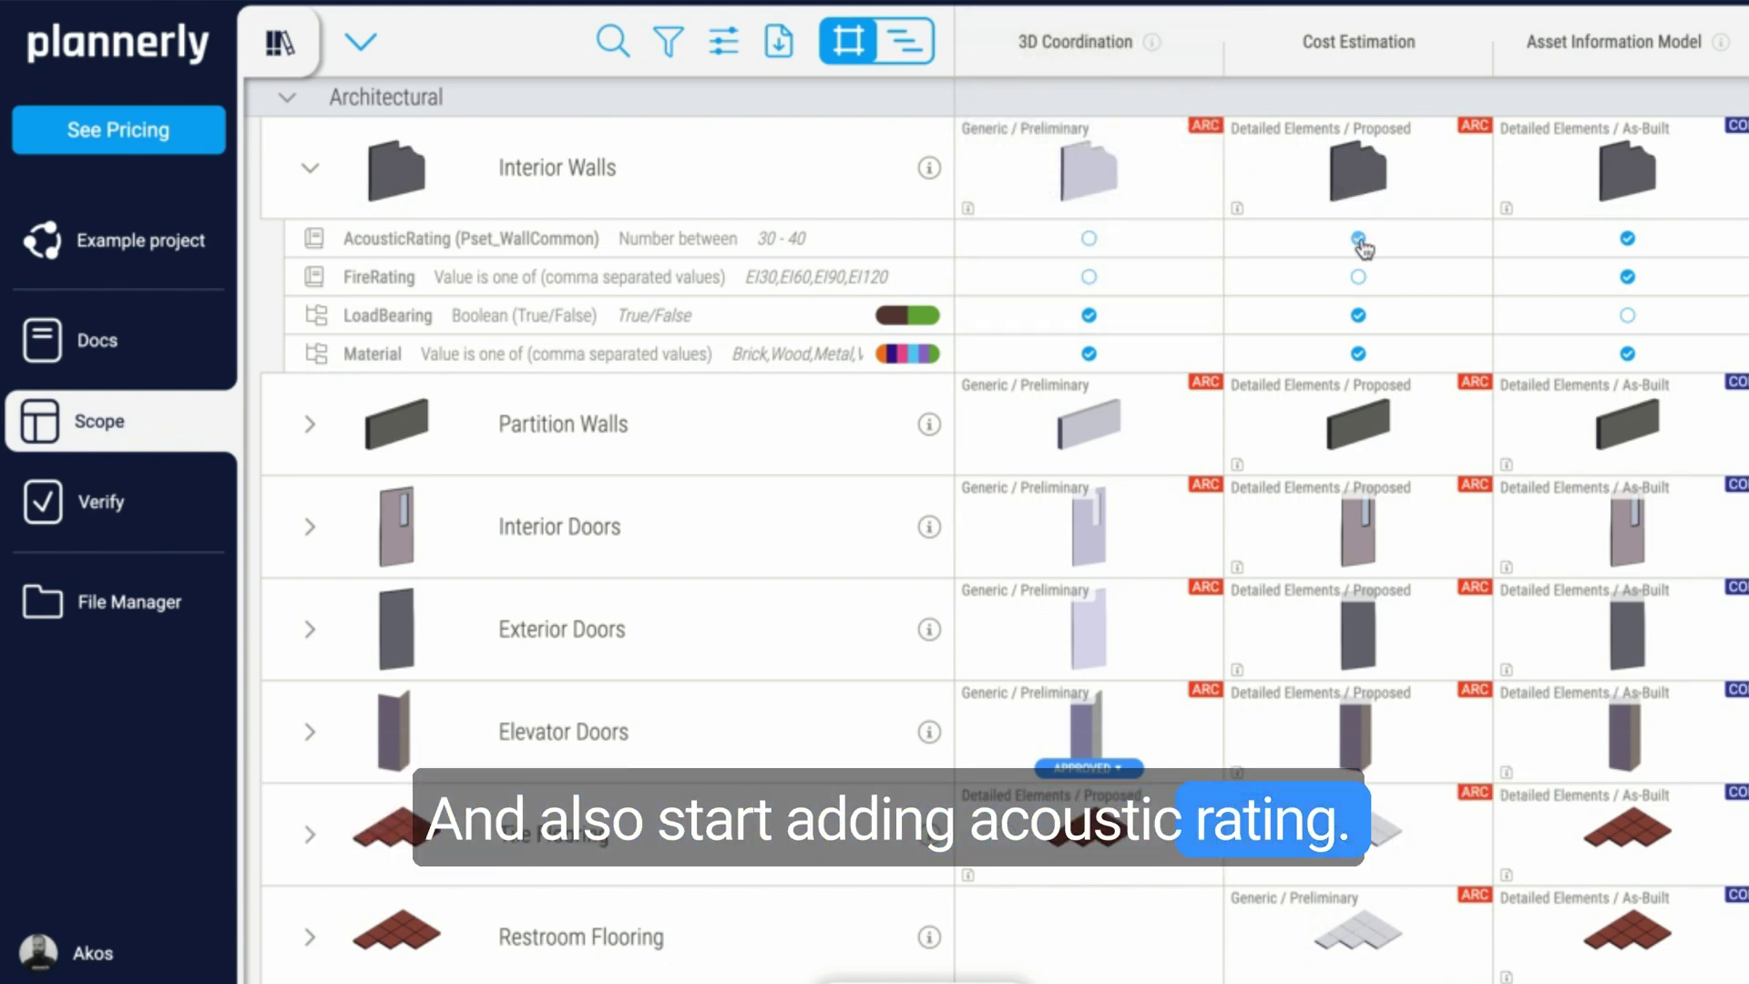
pyautogui.moveTo(1630, 214)
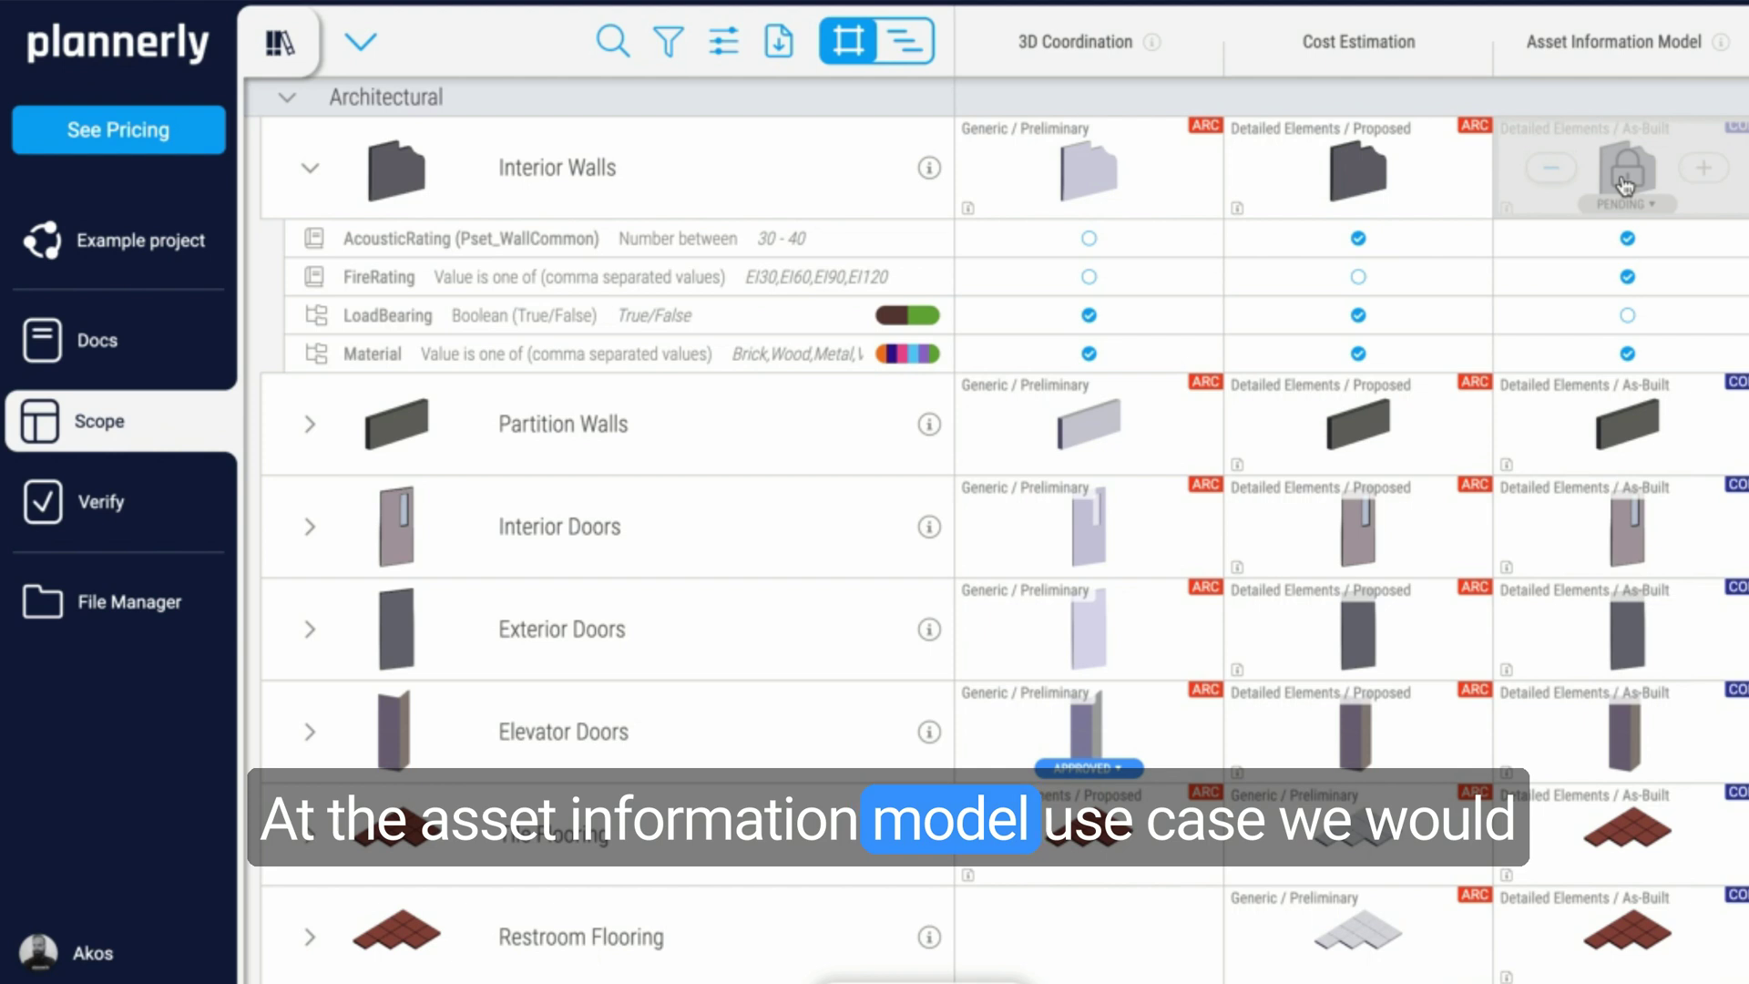
pyautogui.click(1628, 319)
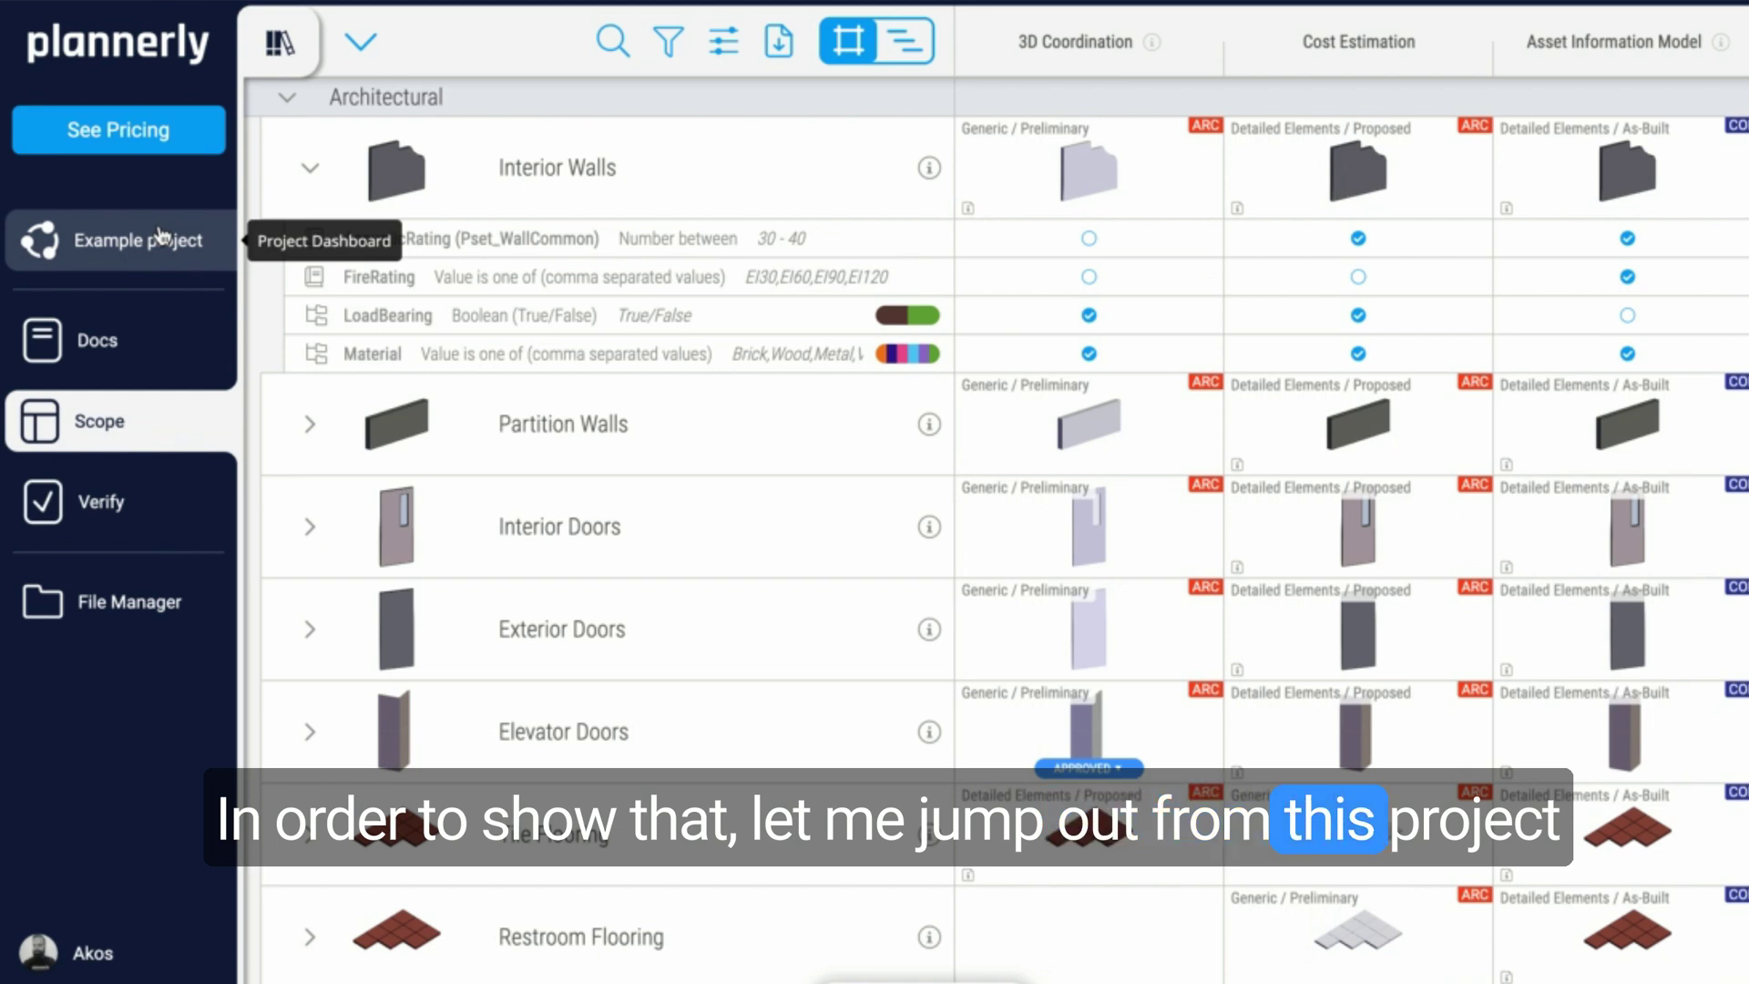
# Step: From Accounts Home, create a project titled SCOPE with only the Scope module
pyautogui.click(160, 55)
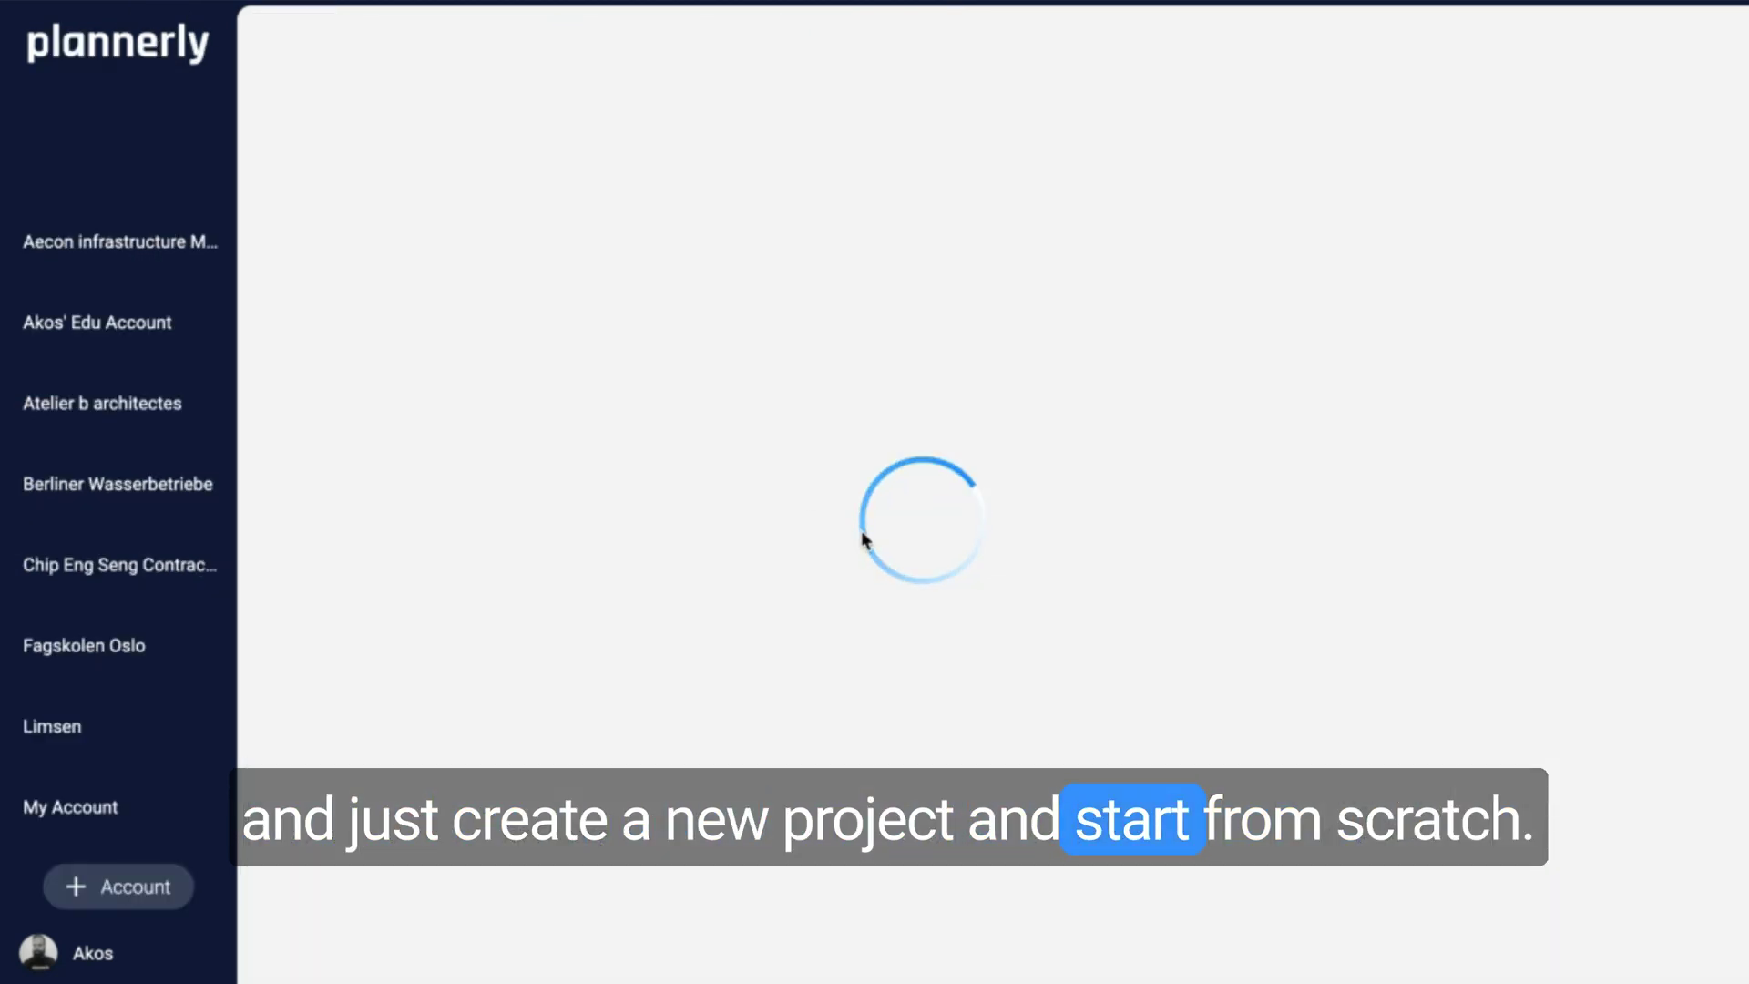
pyautogui.click(548, 138)
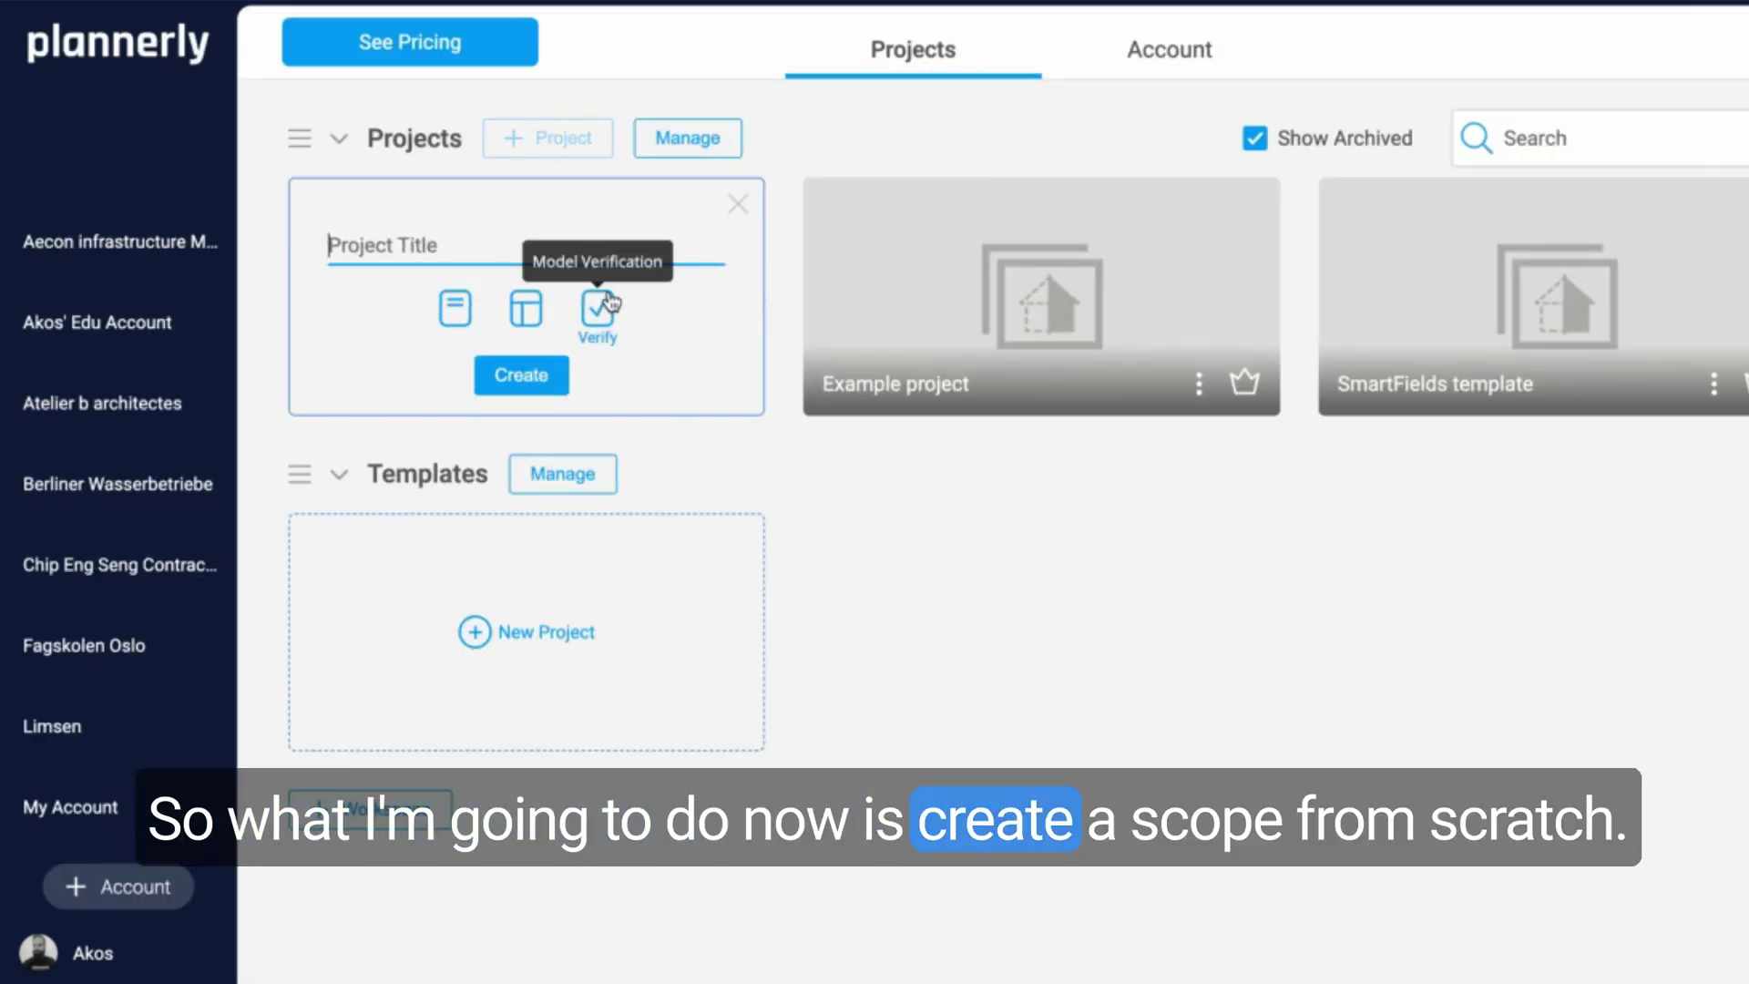
pyautogui.write('SCOPE')
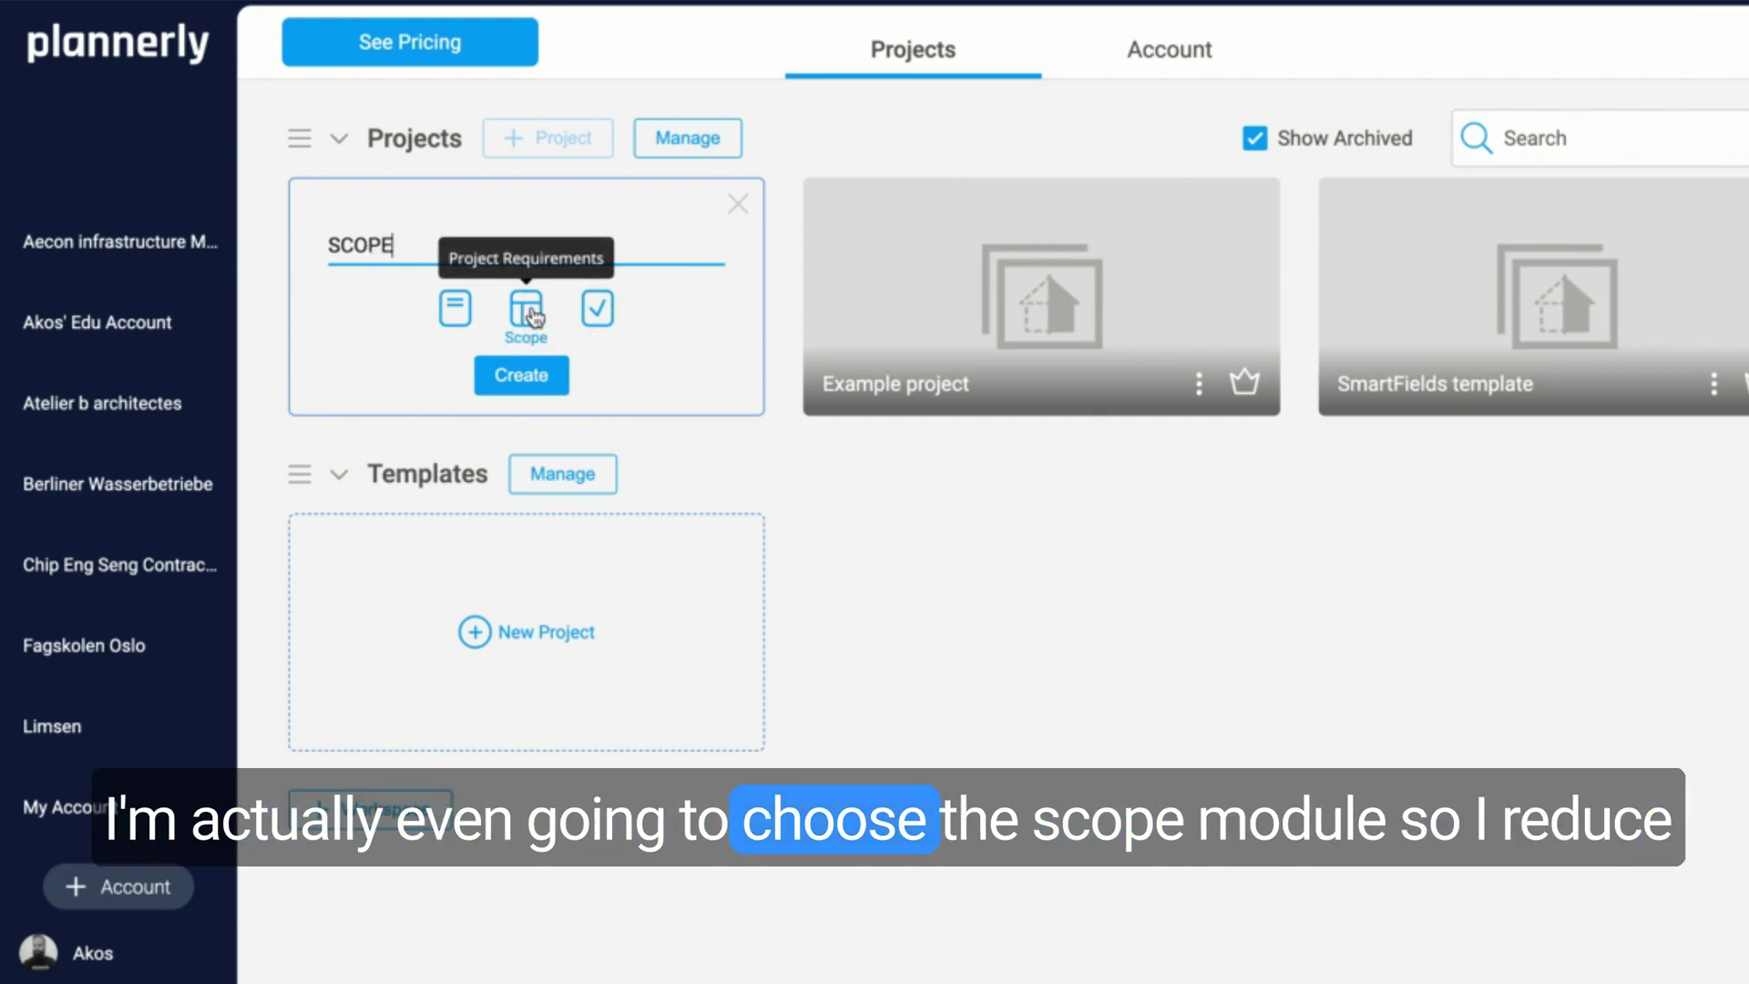
pyautogui.click(514, 377)
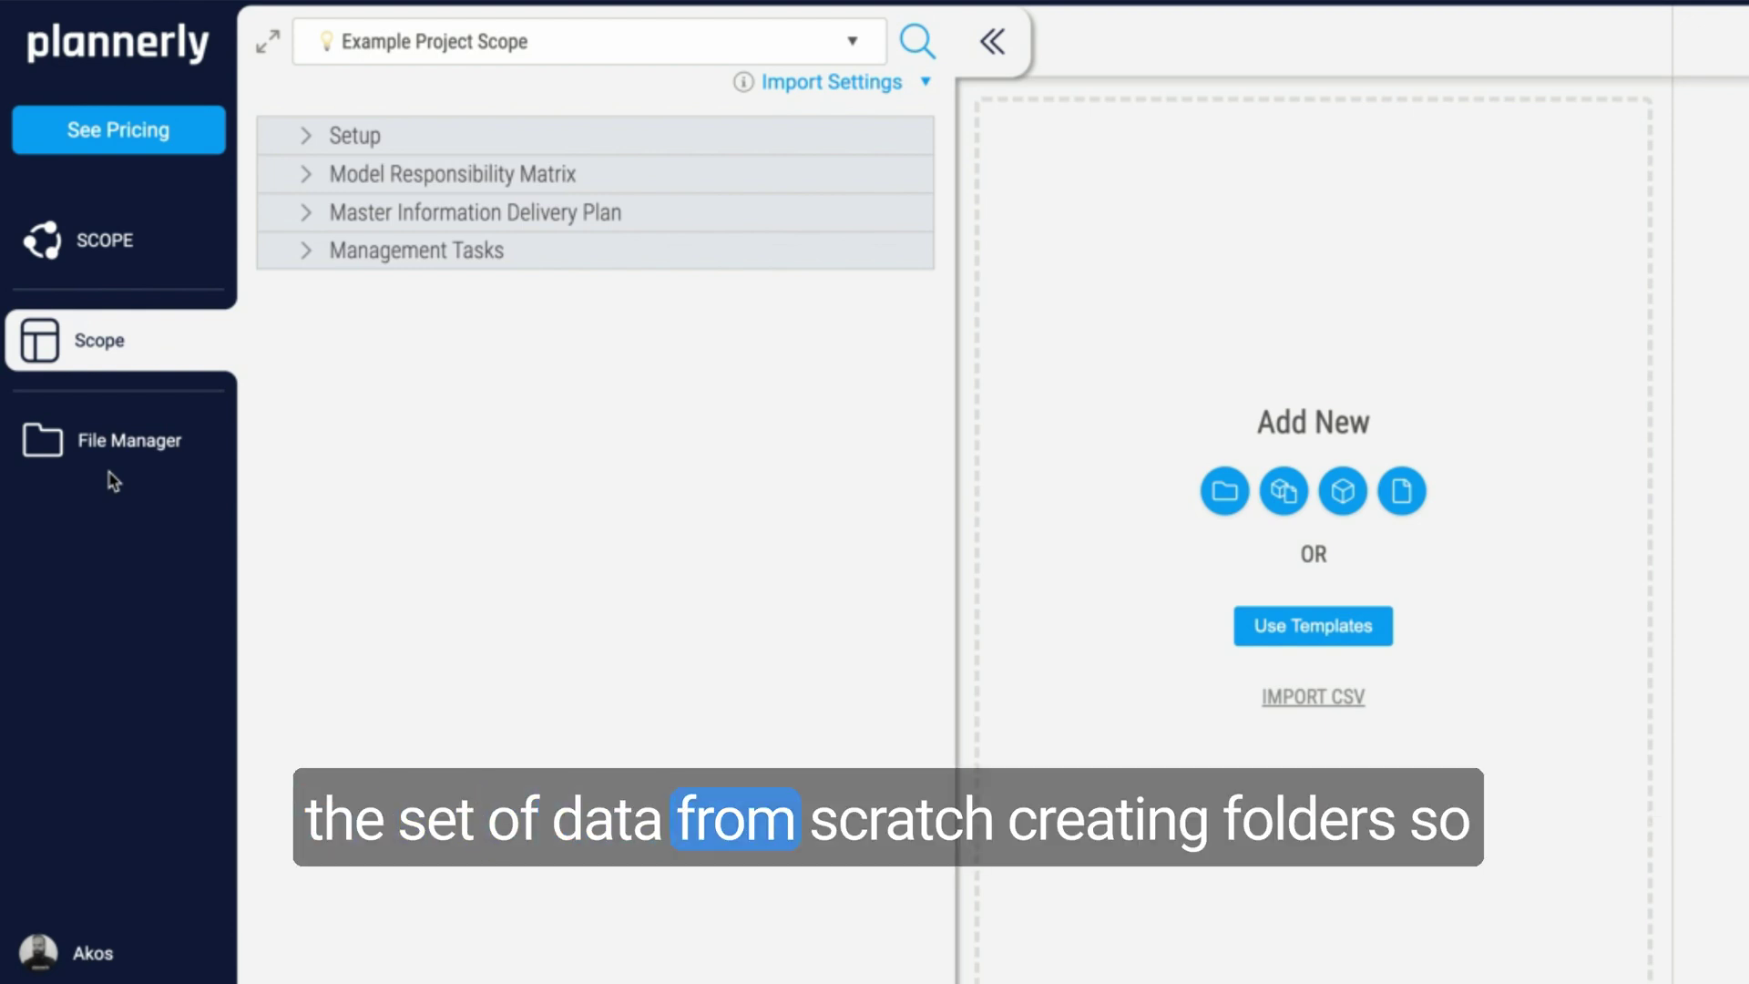
# Step: Add a folder named SUBSTRUCTURE to the empty scope
pyautogui.click(1223, 497)
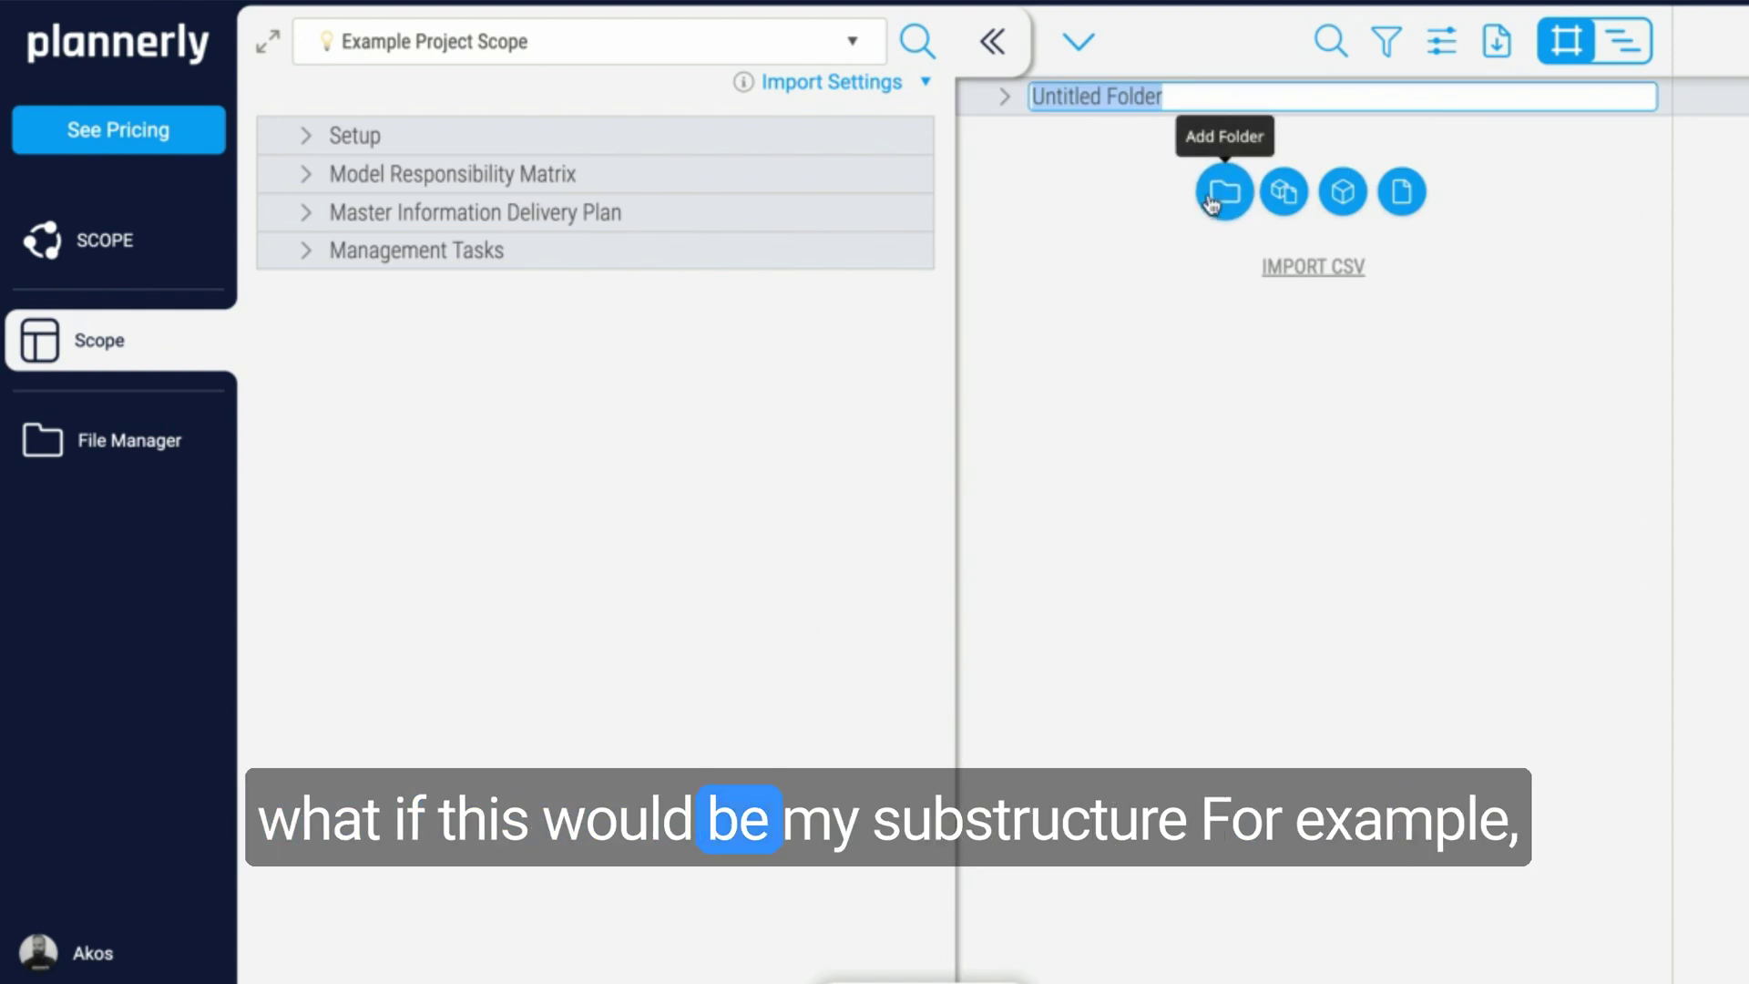
pyautogui.write('SUBSTRUCTURE')
pyautogui.press('Return')
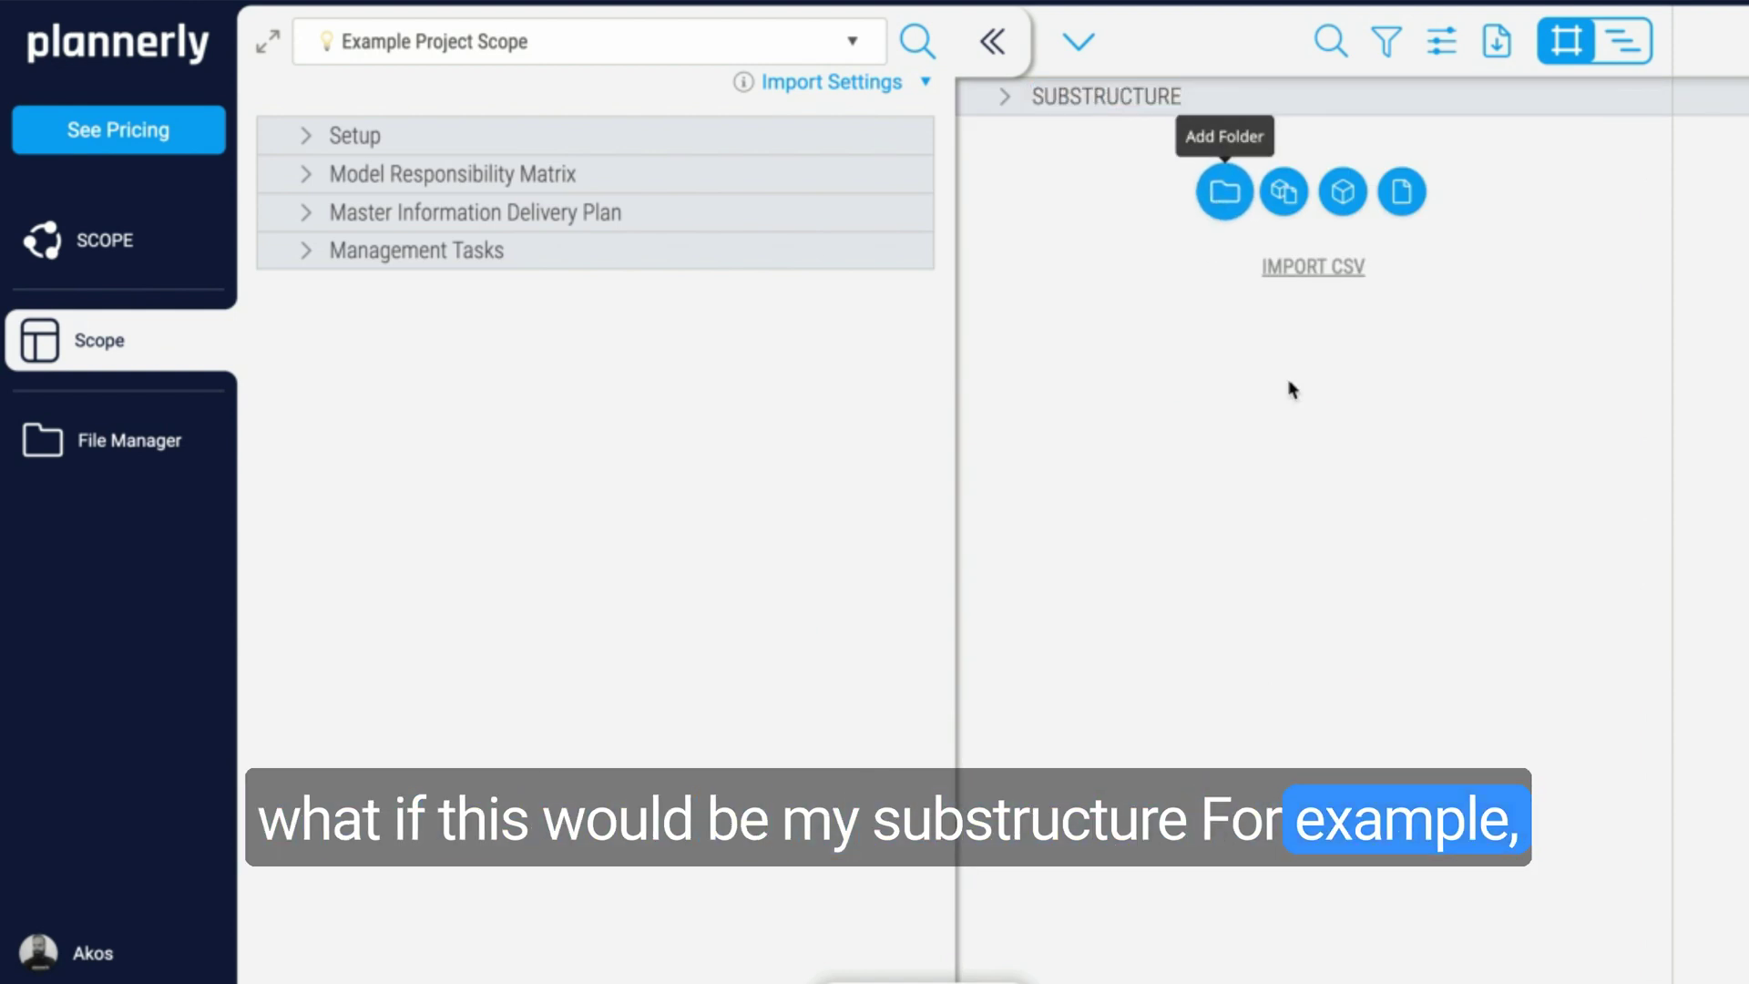
# Step: Add a FOUNDATIONS folder and nest it inside SUBSTRUCTURE
pyautogui.moveTo(1273, 139)
pyautogui.click(1224, 116)
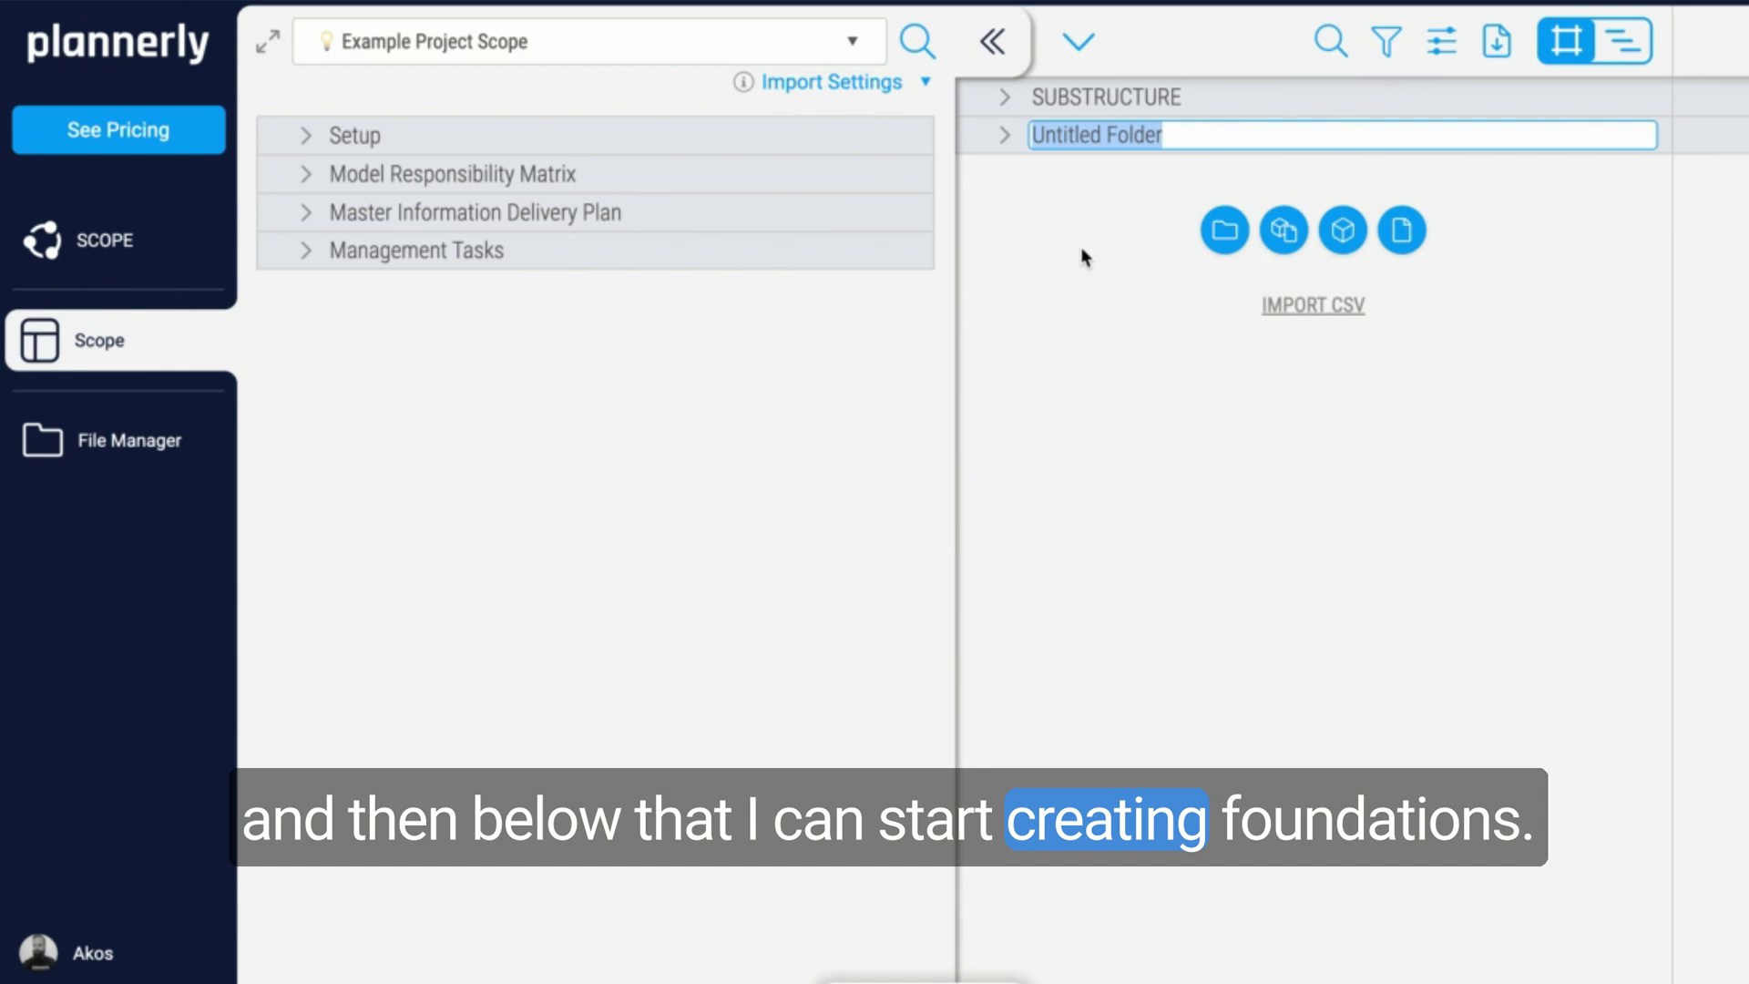
pyautogui.write('FOUNDATIONS')
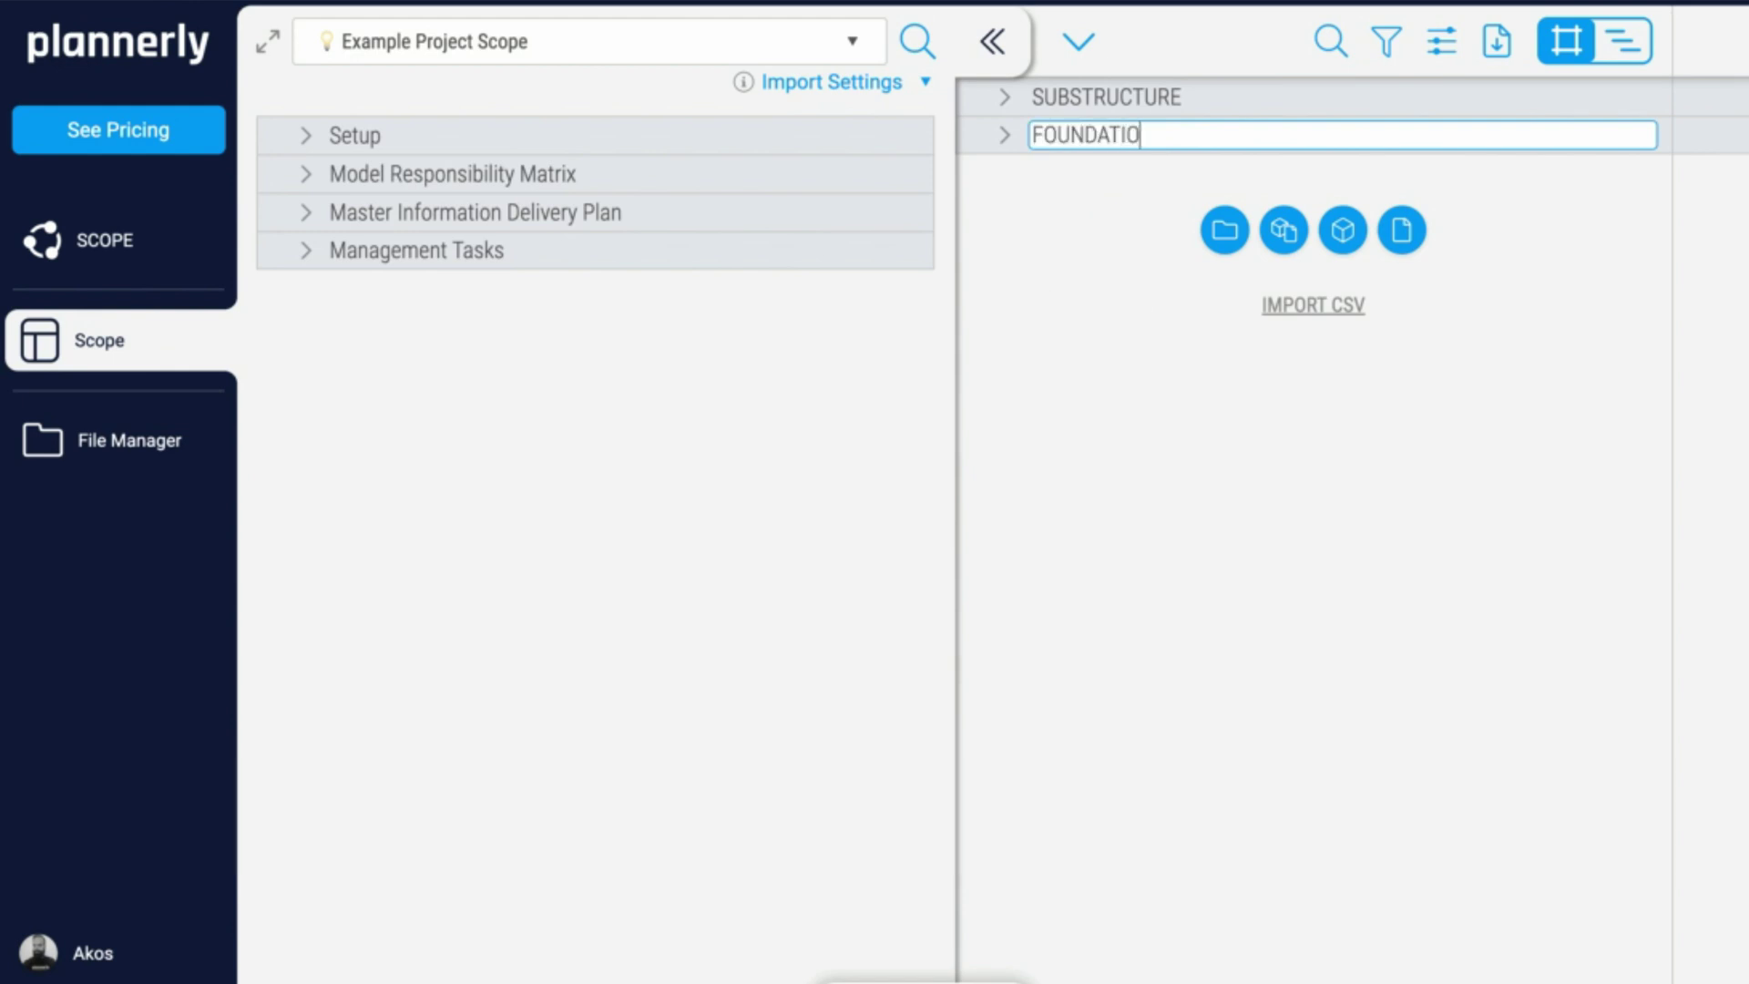
pyautogui.press('Return')
pyautogui.moveTo(990, 143); pyautogui.dragTo(994, 141)
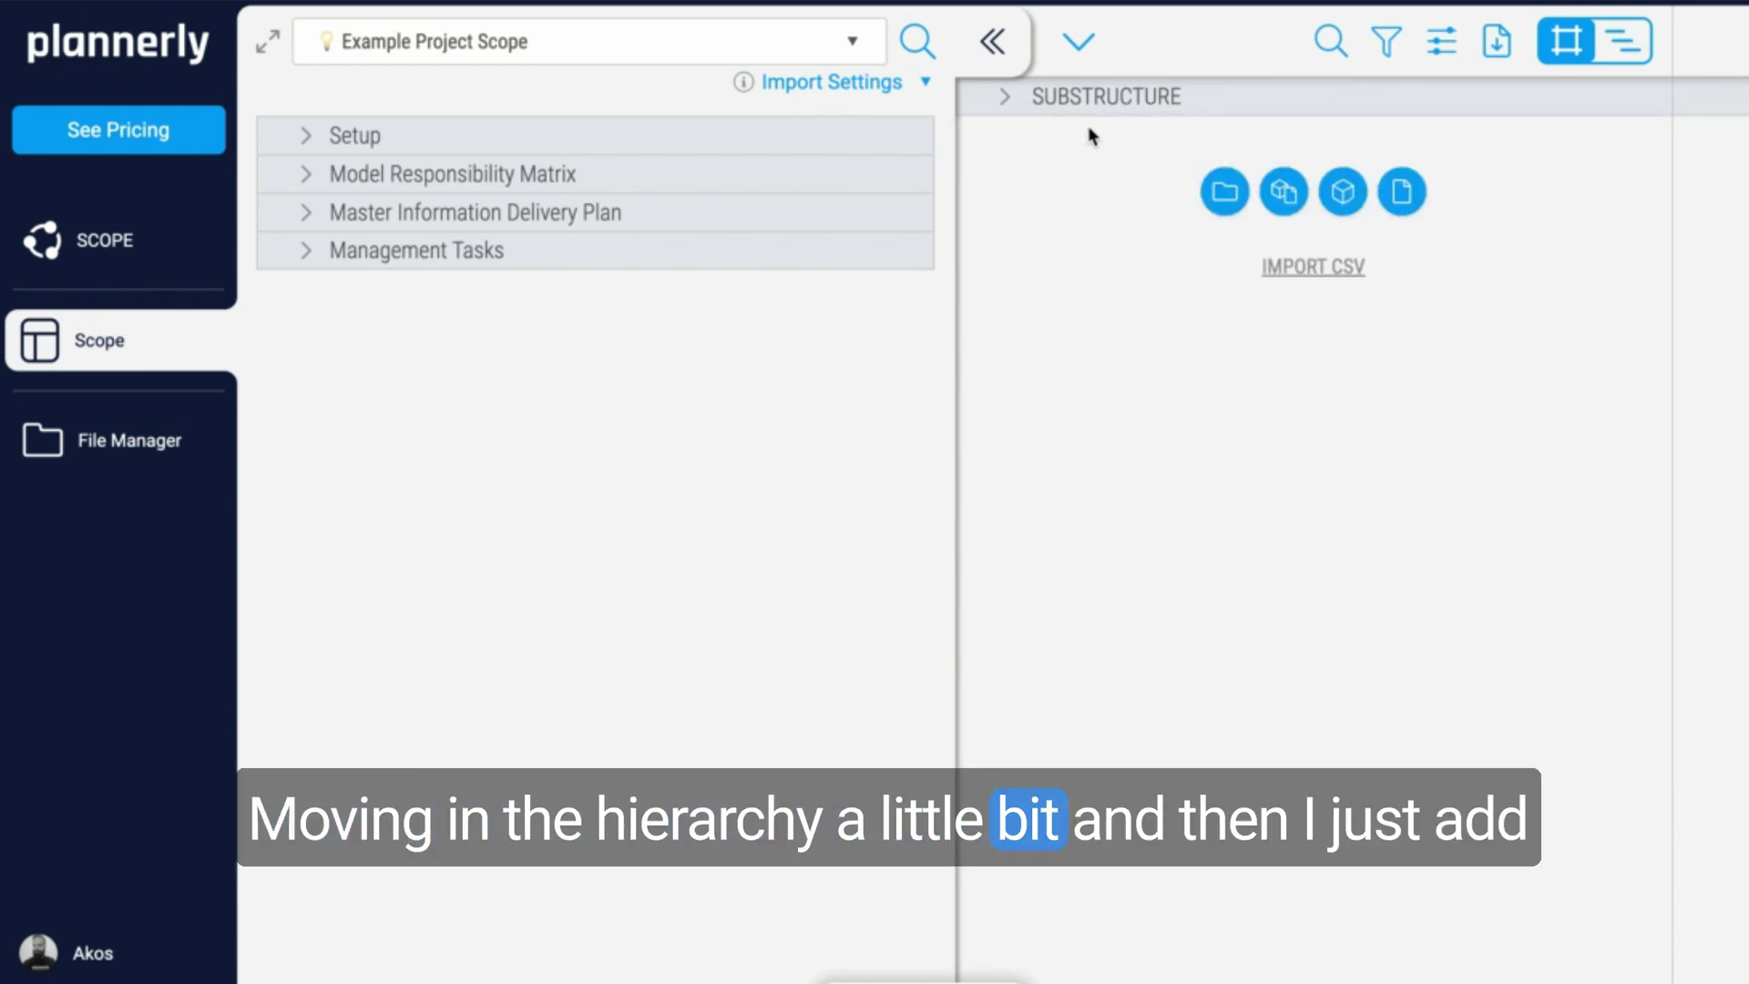
pyautogui.click(1003, 97)
# Step: Add a SLAB ON GRADE element under FOUNDATIONS
pyautogui.click(1340, 229)
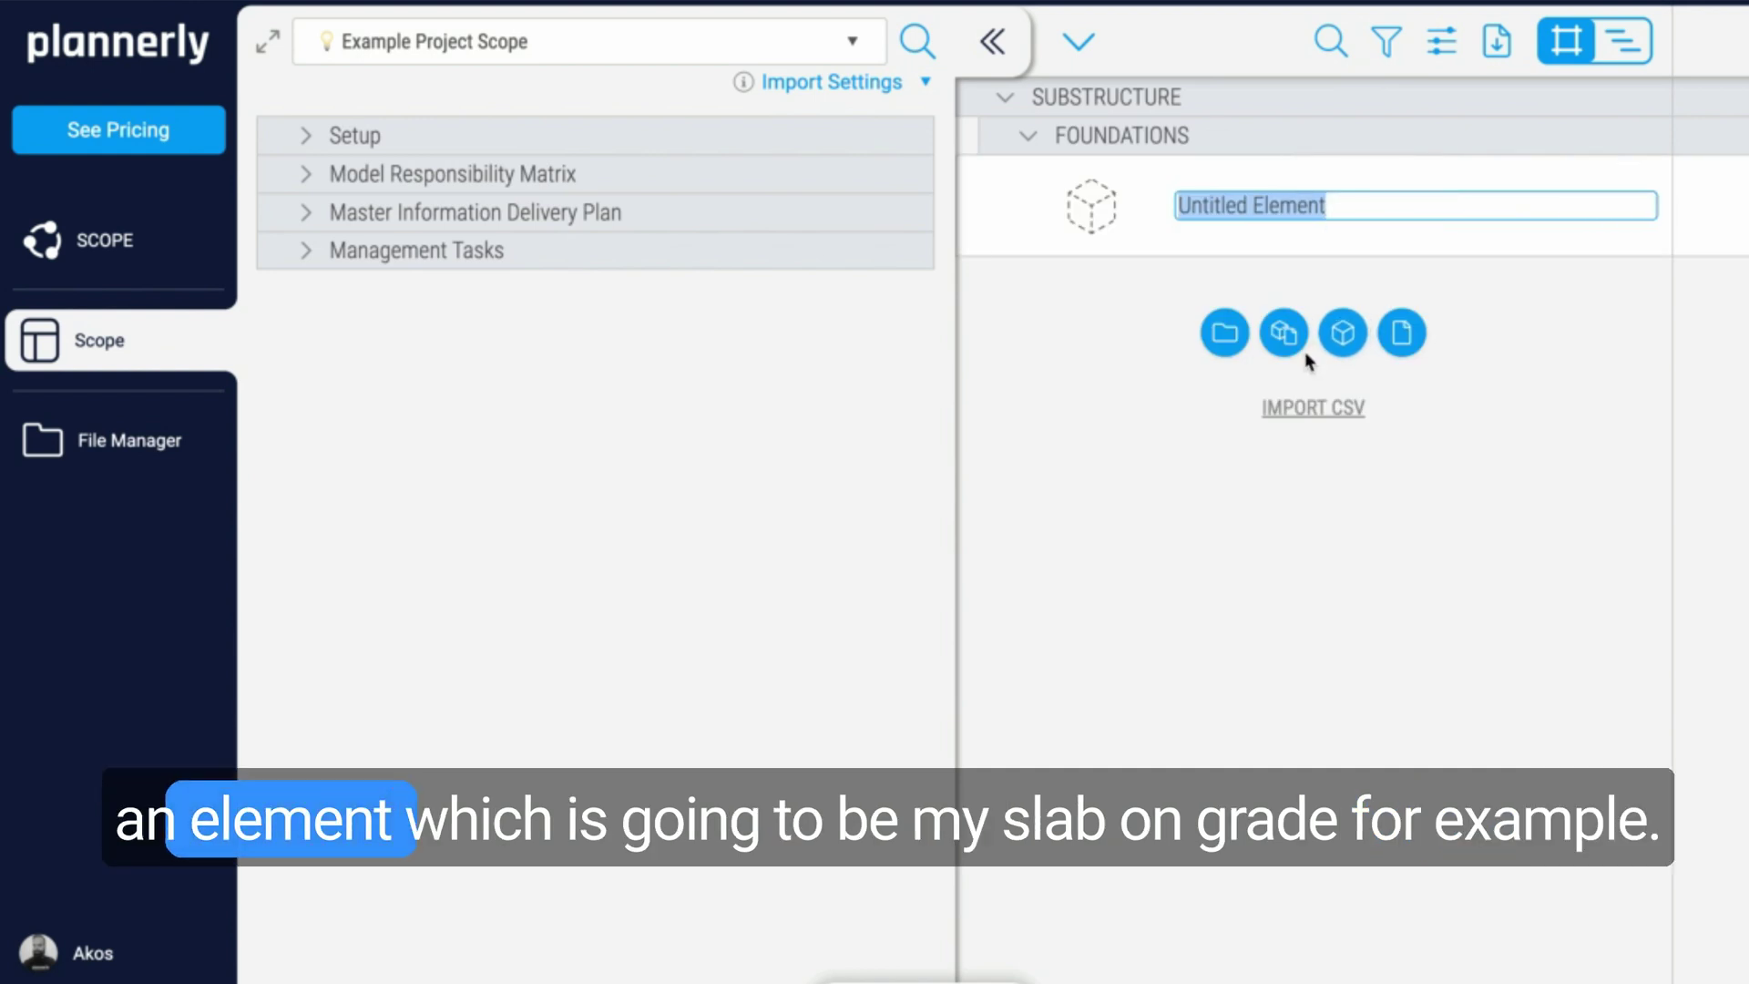
pyautogui.write('SLAB ')
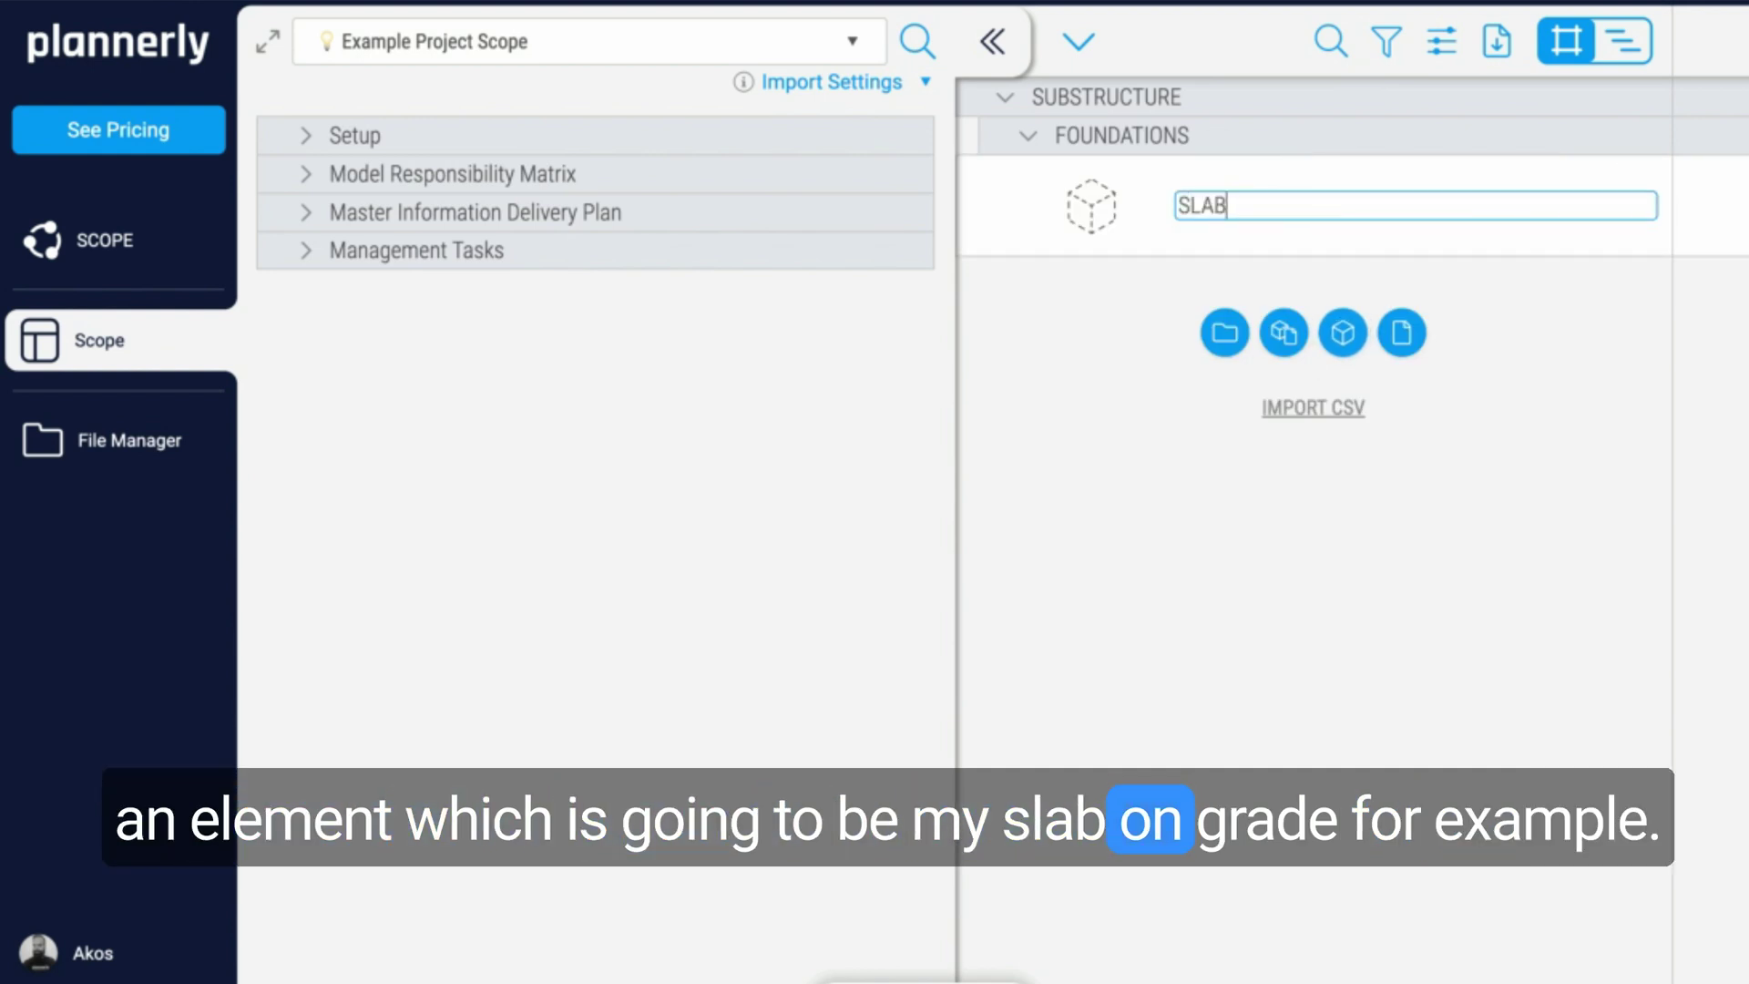
pyautogui.write('ON GRADE')
pyautogui.press('Return')
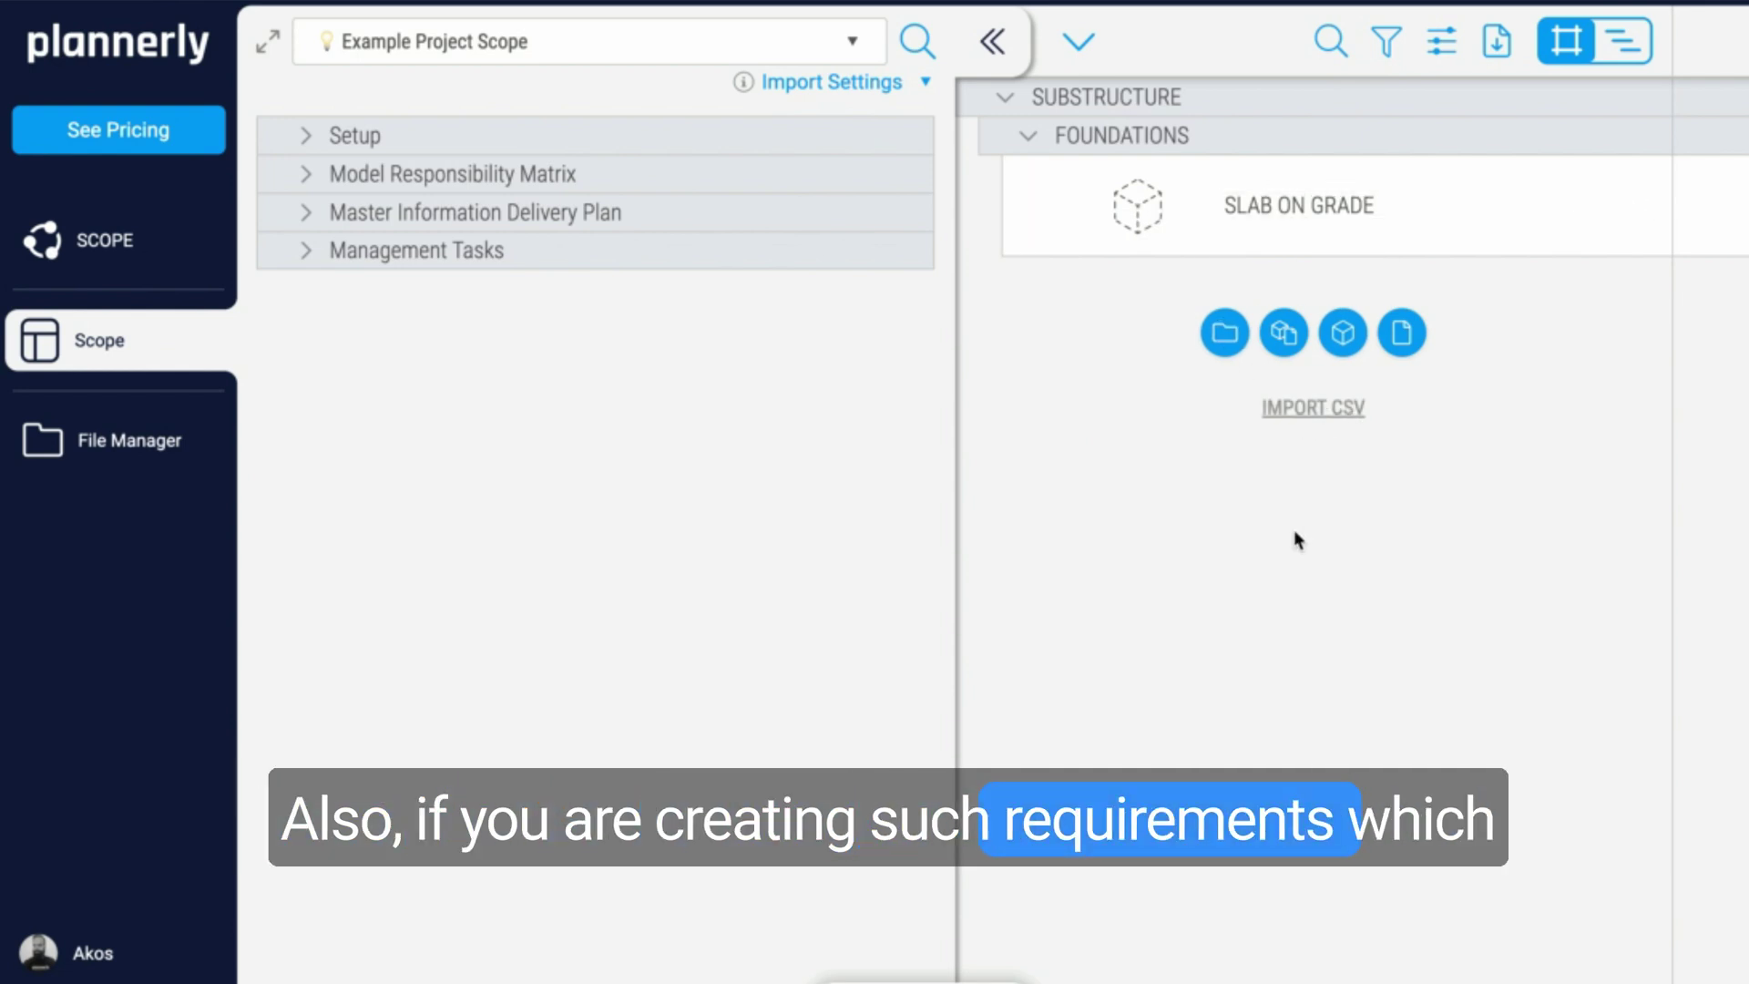
# Step: Switch the scope source to Library and expand Building > Wall Foundations
pyautogui.click(785, 41)
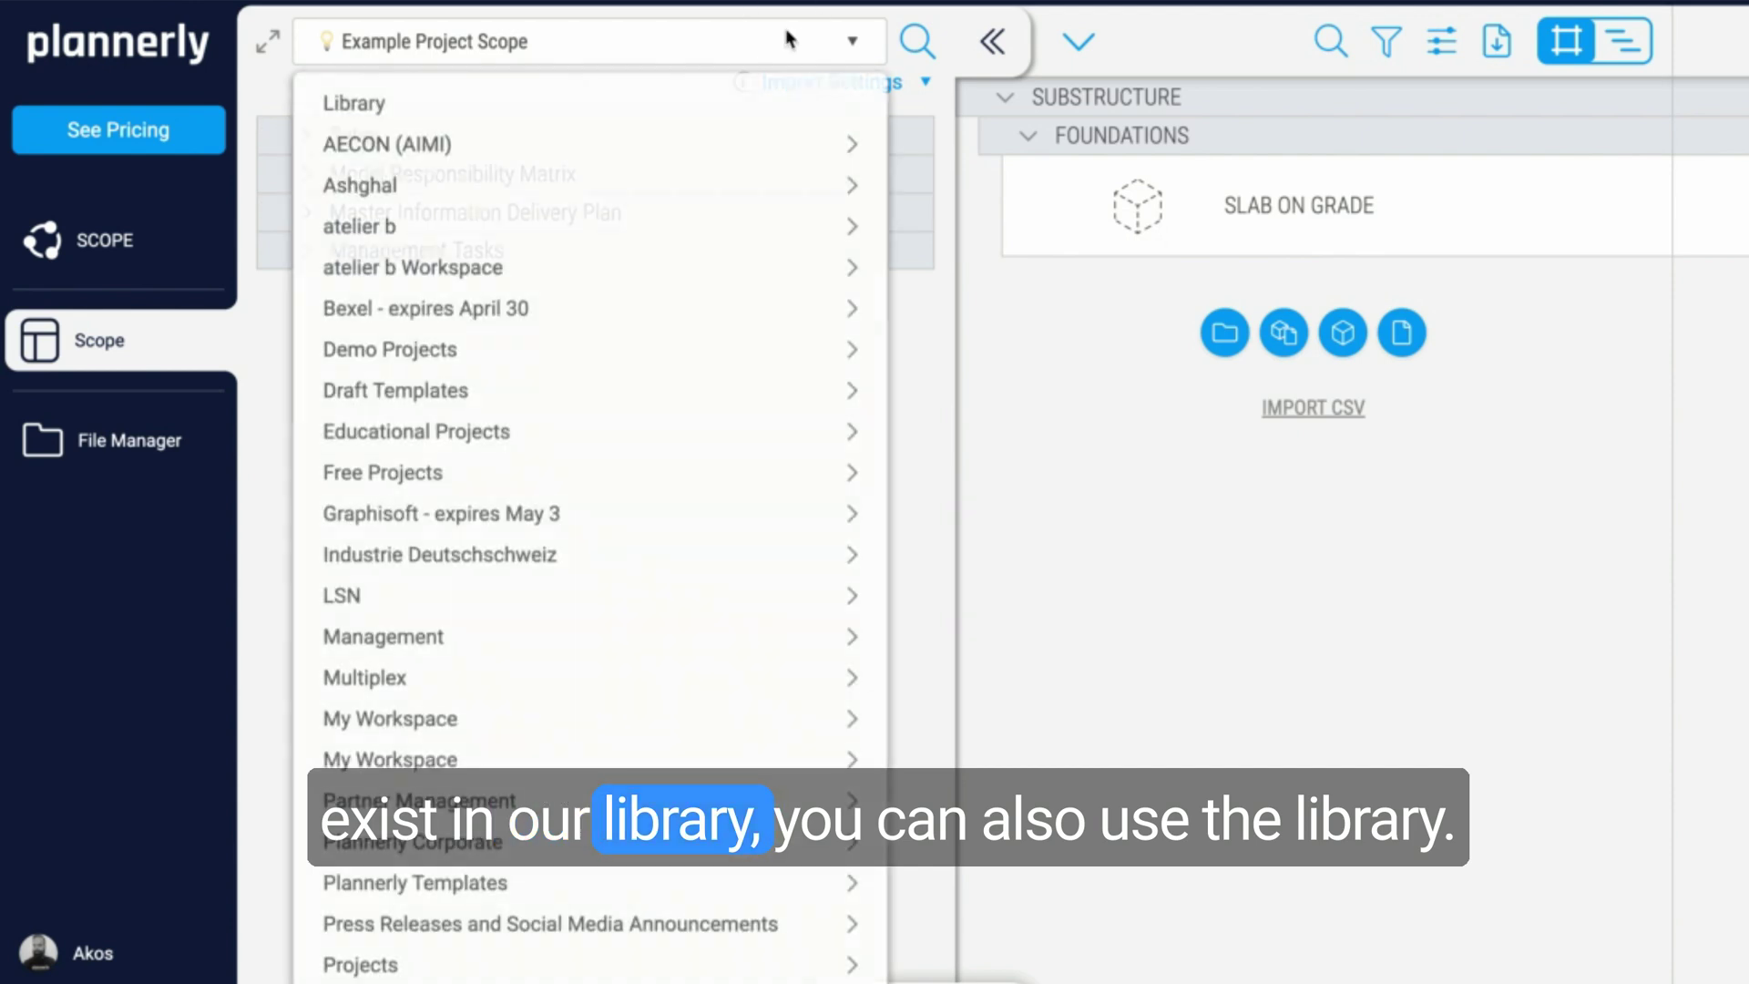
pyautogui.click(674, 102)
pyautogui.click(330, 289)
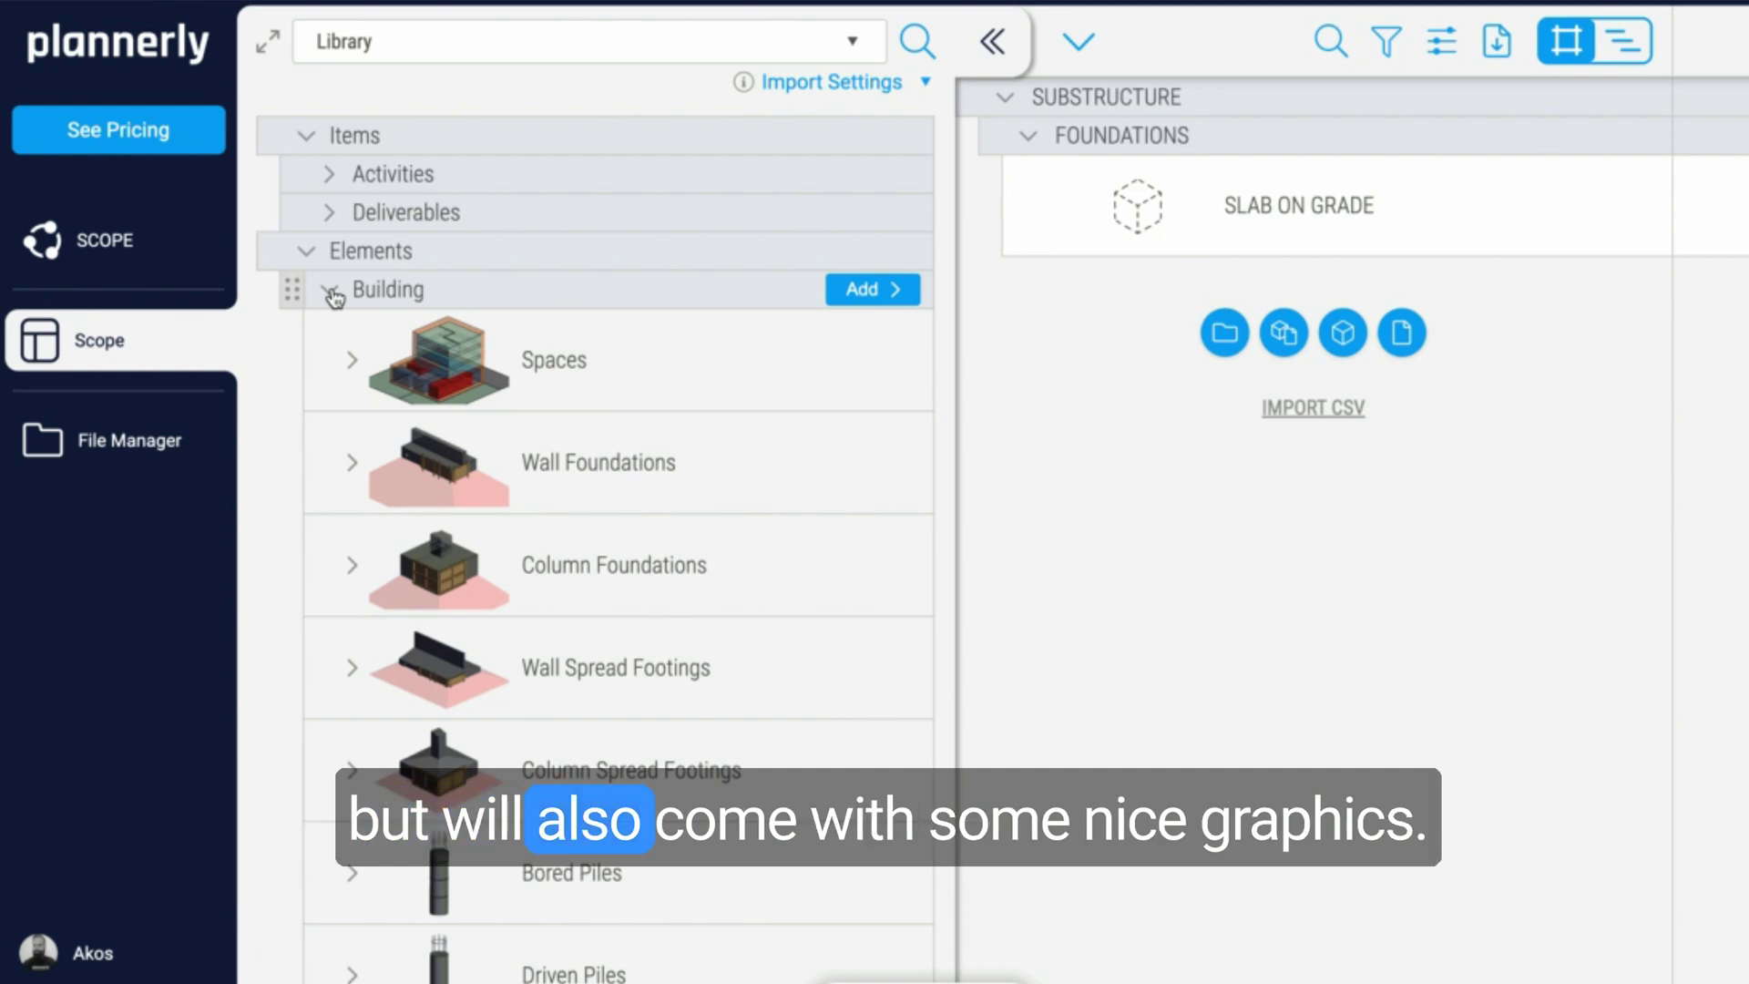
pyautogui.click(349, 464)
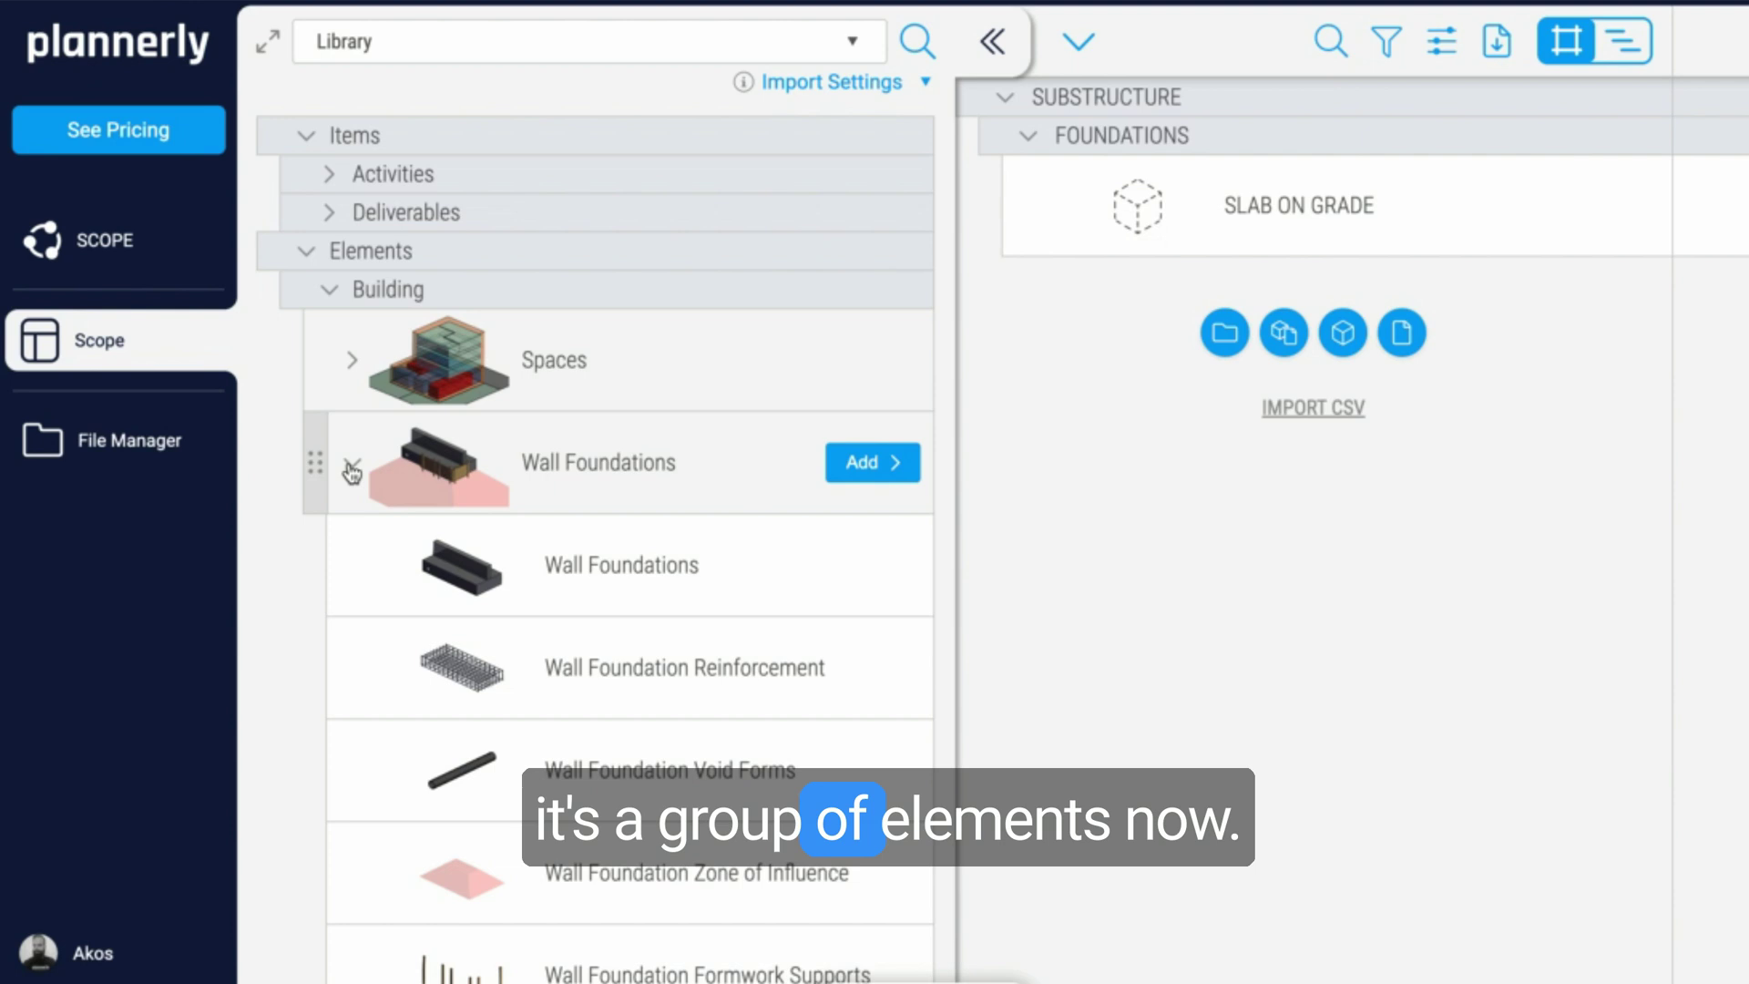
# Step: Add the Wall Foundations group to the scope and expand its six child elements
pyautogui.moveTo(336, 566)
pyautogui.mouseDown()
pyautogui.moveTo(1052, 467)
pyautogui.moveTo(1046, 429)
pyautogui.moveTo(352, 616)
pyautogui.moveTo(344, 576)
pyautogui.mouseUp()
pyautogui.click(866, 465)
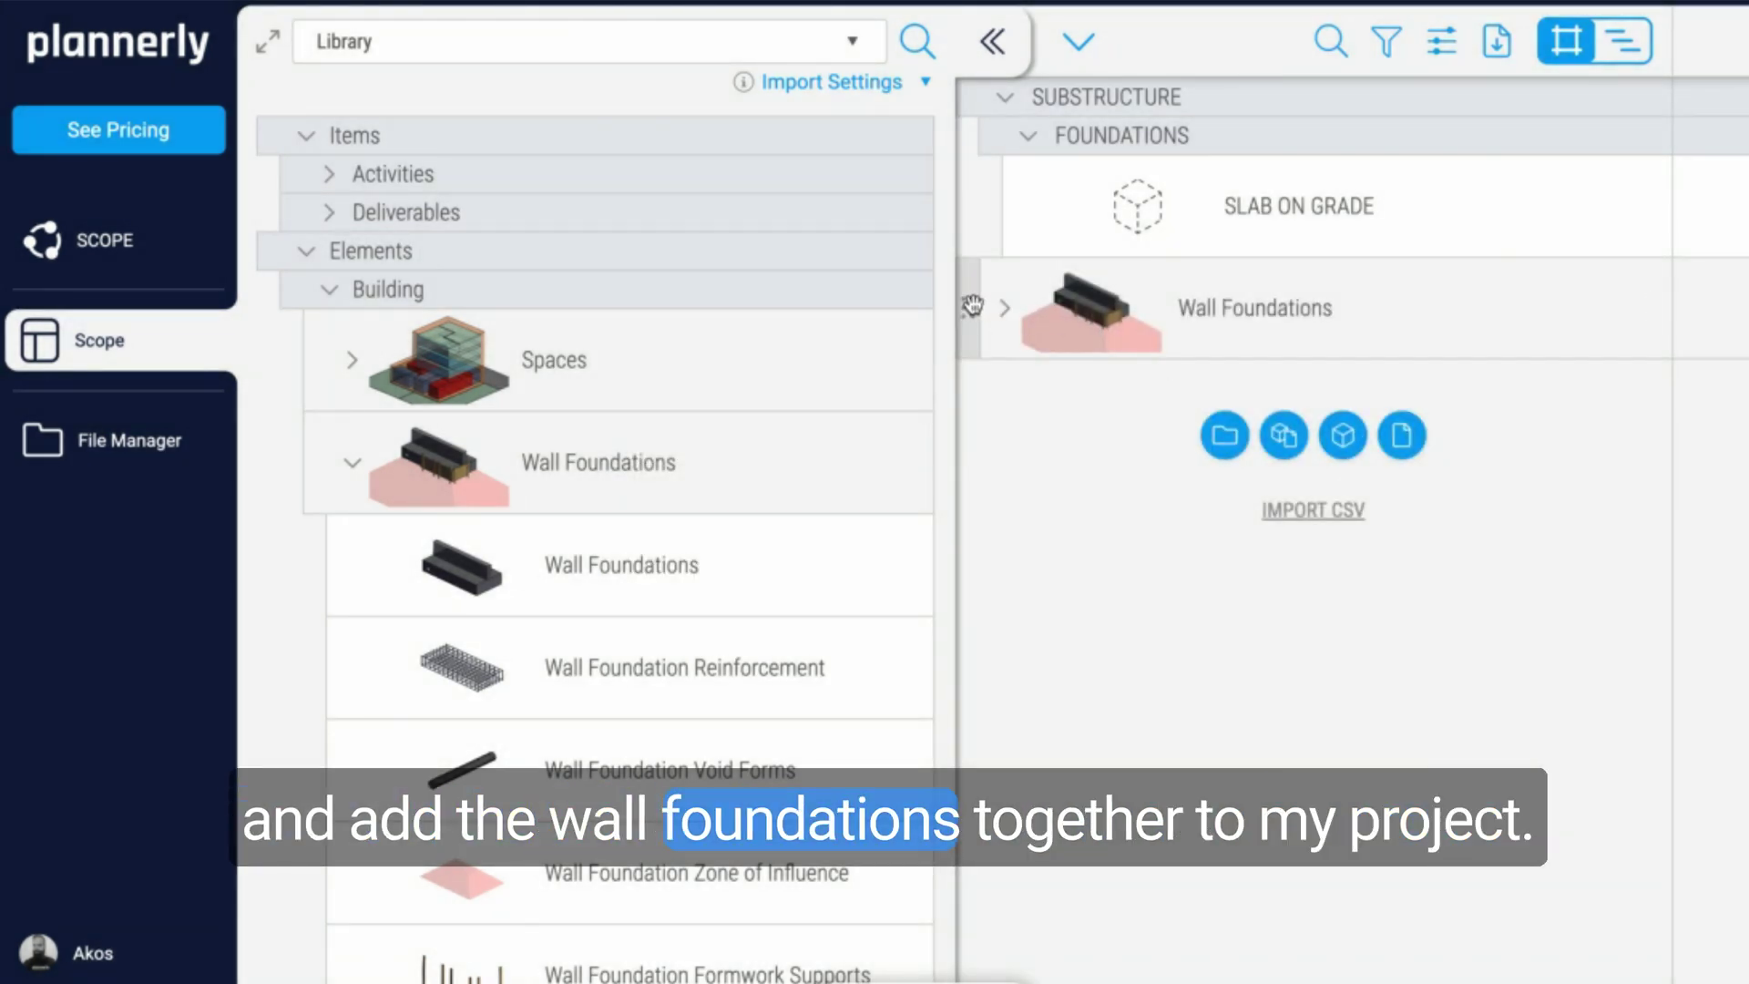
pyautogui.moveTo(972, 306); pyautogui.dragTo(1032, 315)
pyautogui.click(1053, 313)
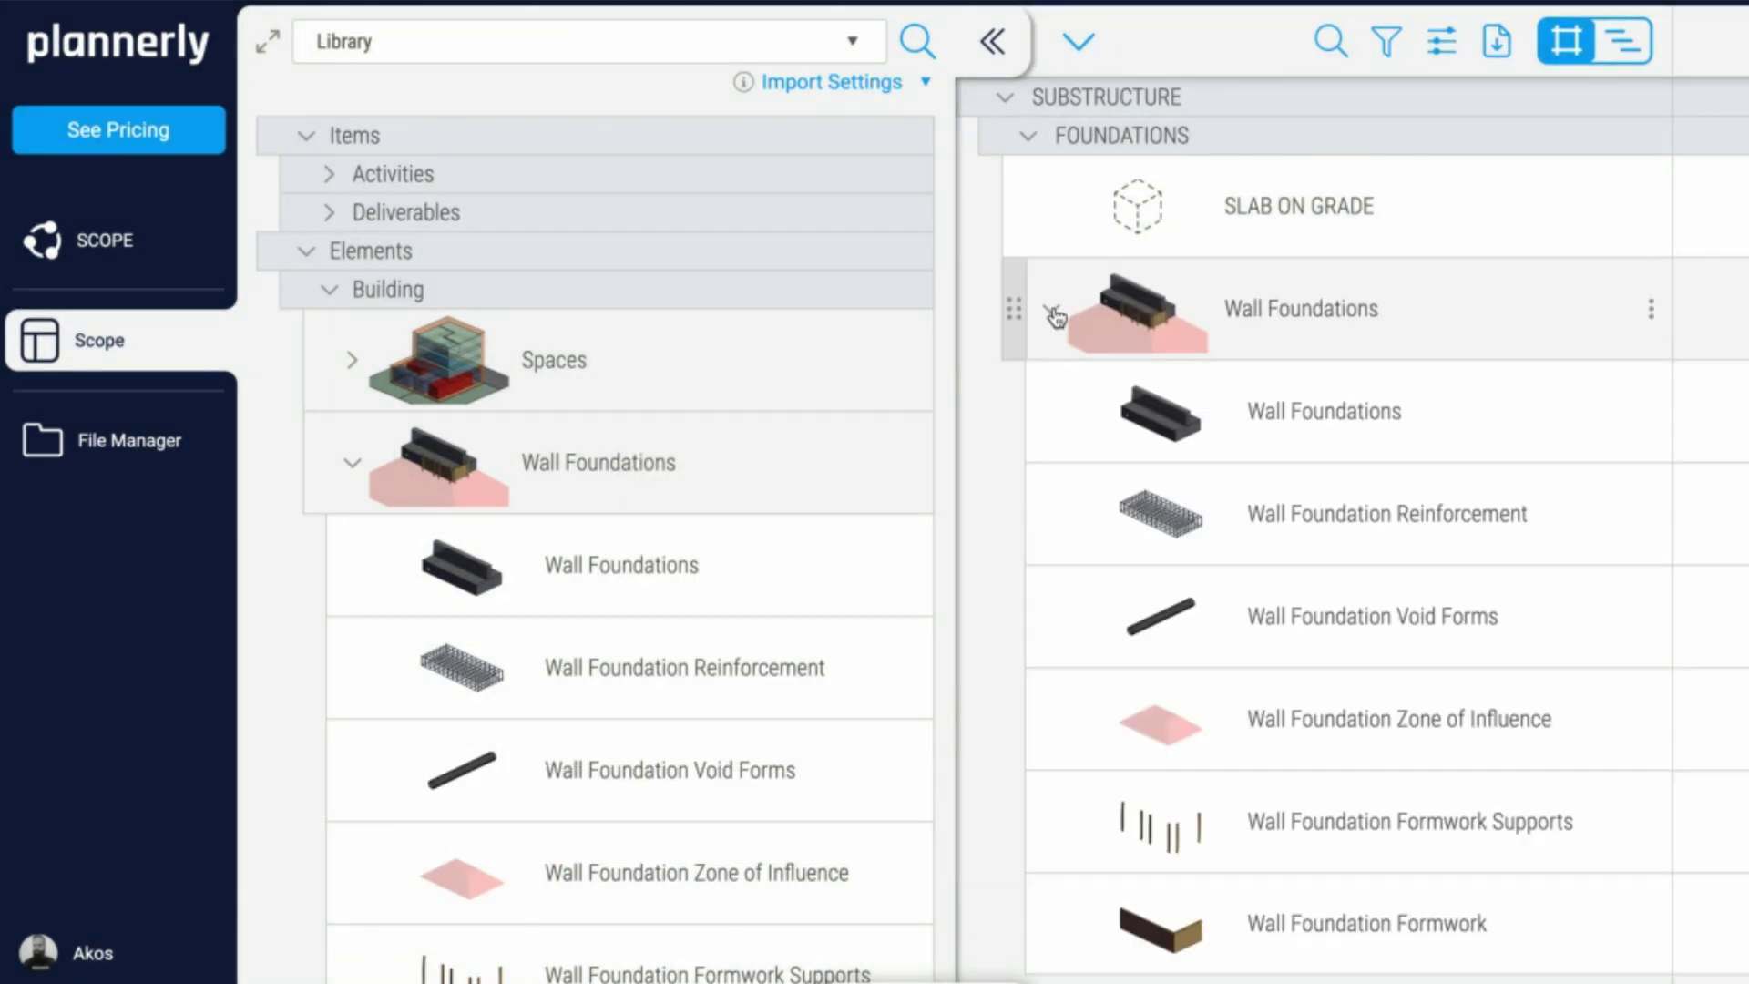
# Step: Rename Milestone 1 to Coordination and add a second milestone, Cost Estimation
pyautogui.click(992, 41)
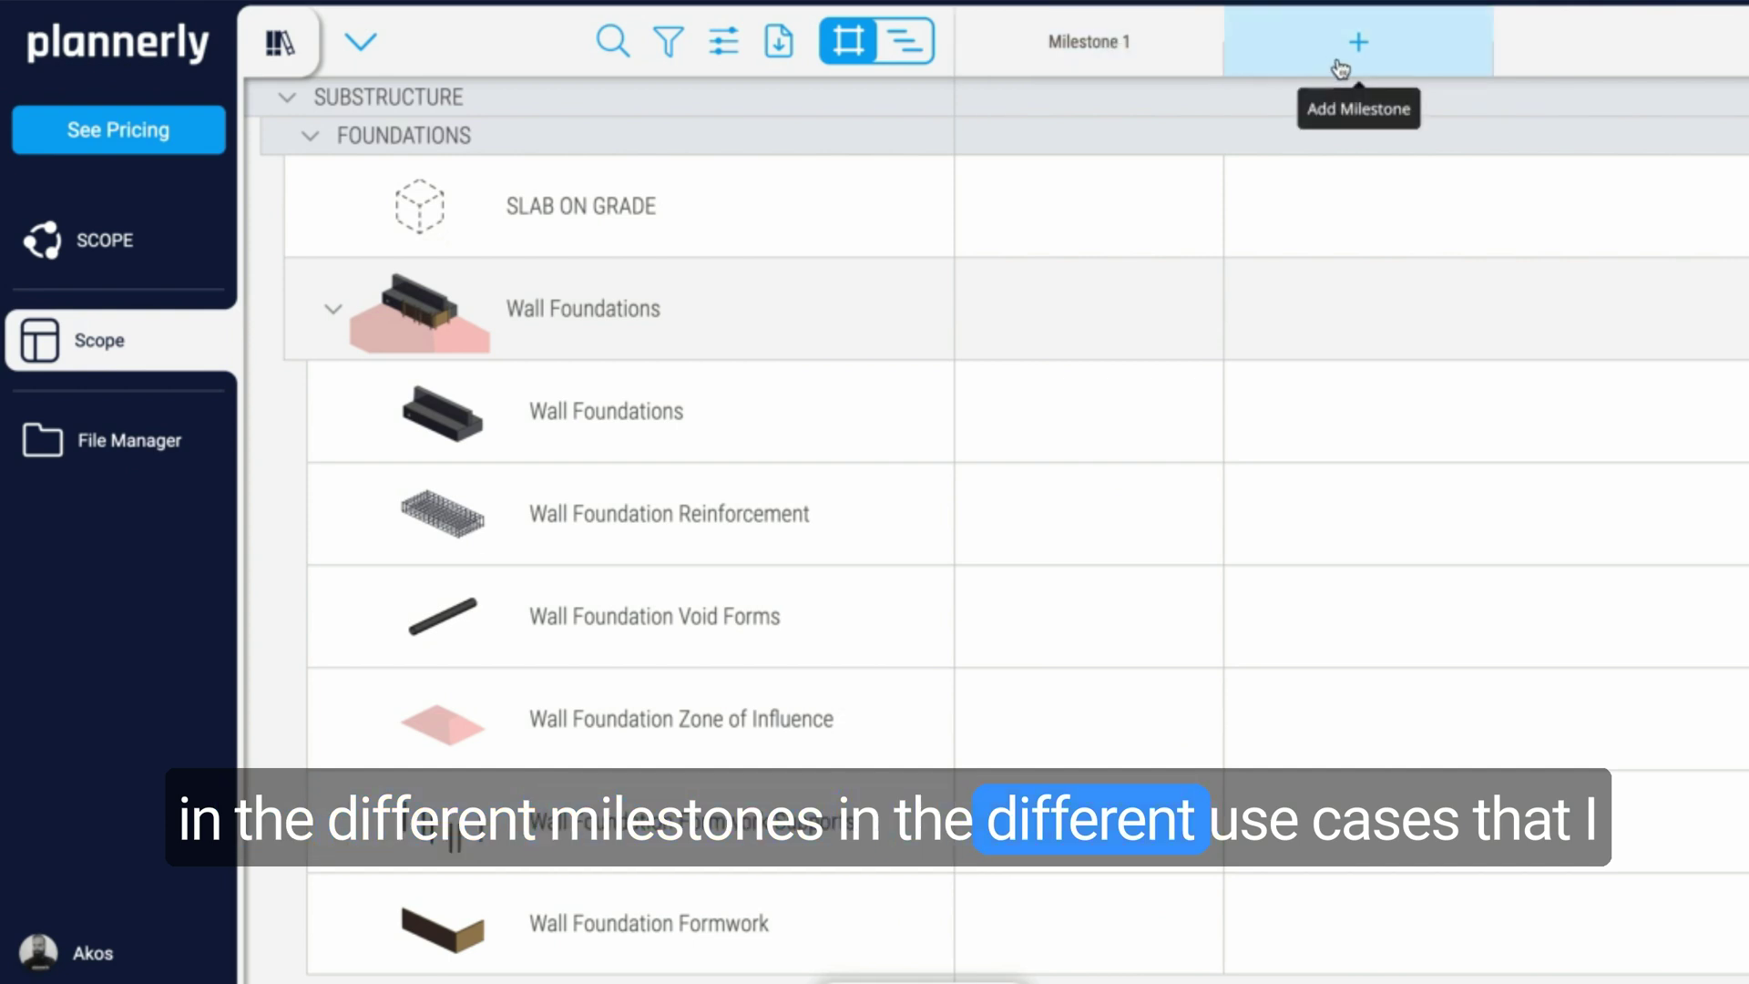
pyautogui.click(1129, 50)
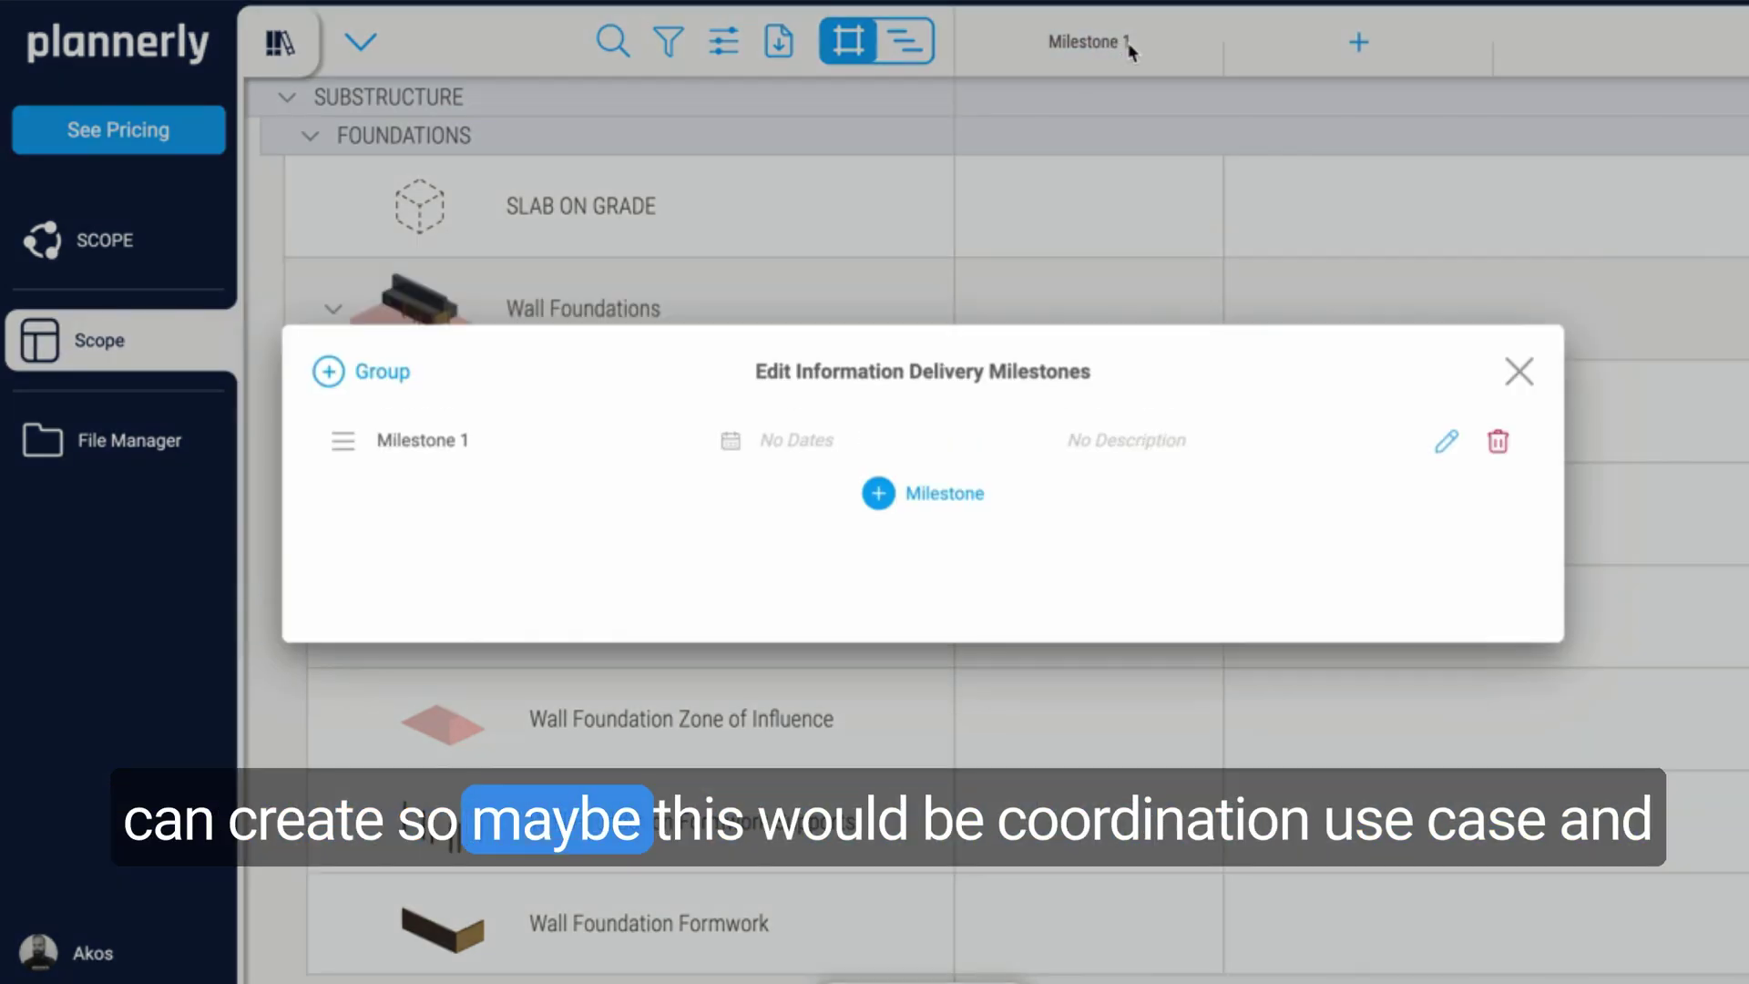
pyautogui.click(516, 484)
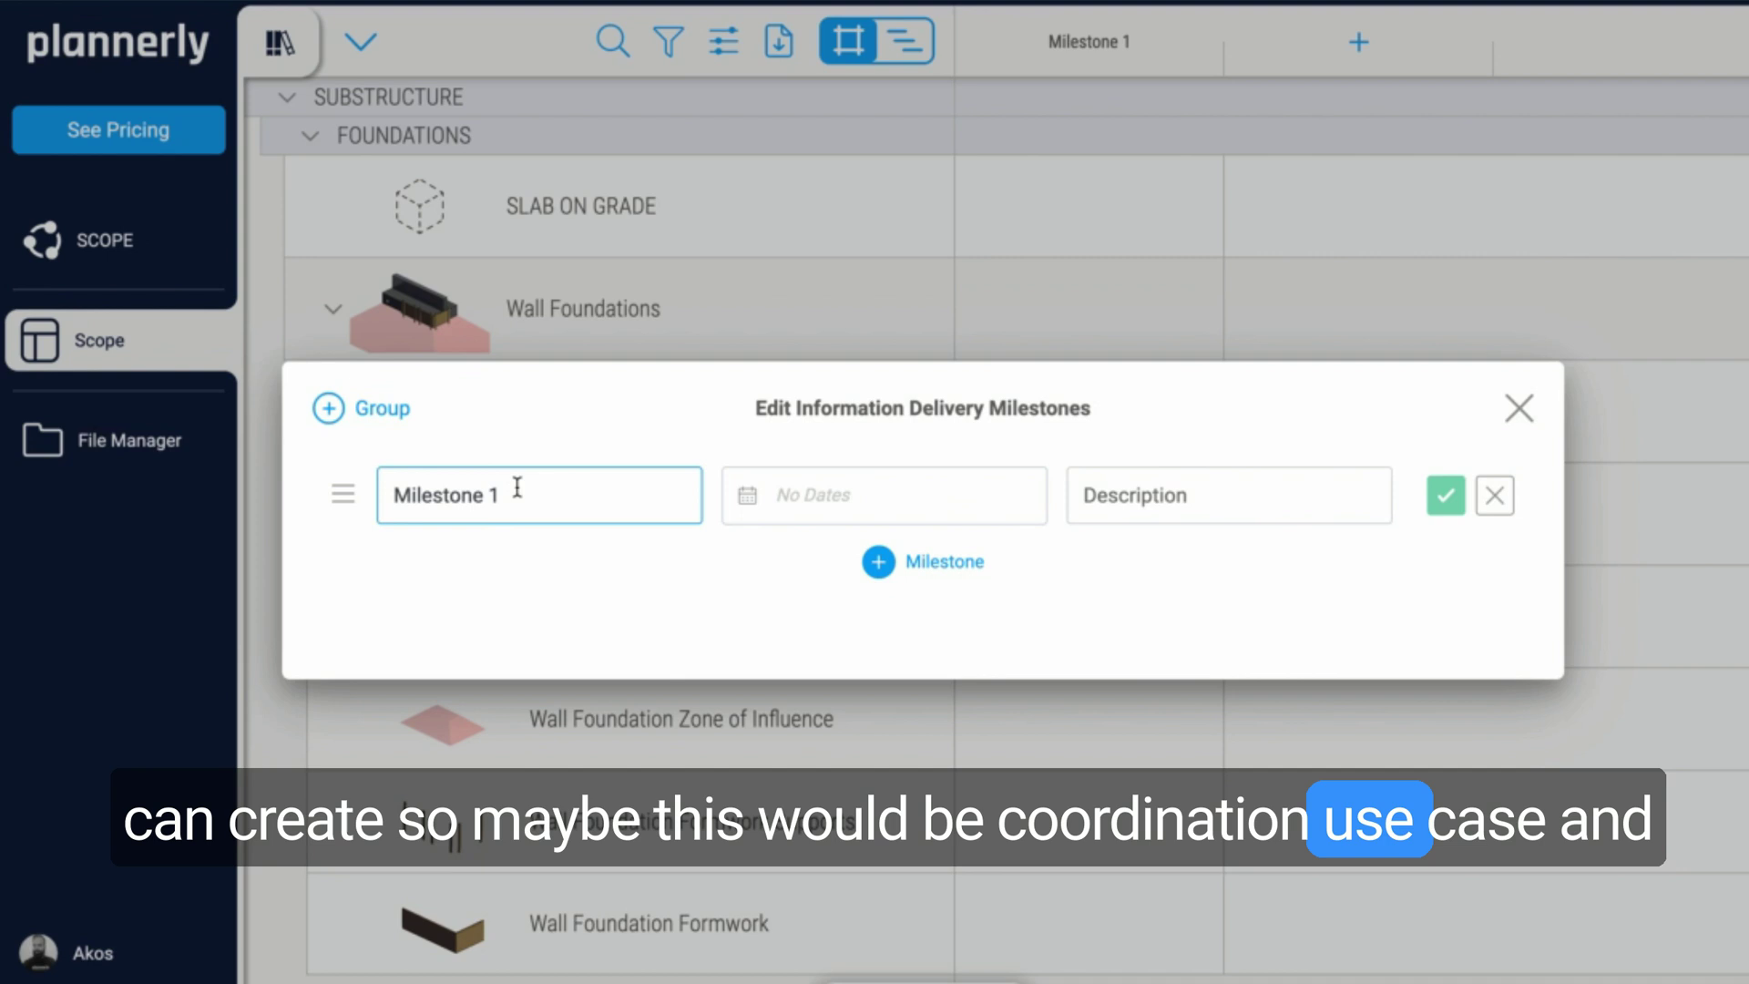
pyautogui.tripleClick(516, 487)
pyautogui.write('Coordination')
pyautogui.click(878, 561)
pyautogui.write('Co')
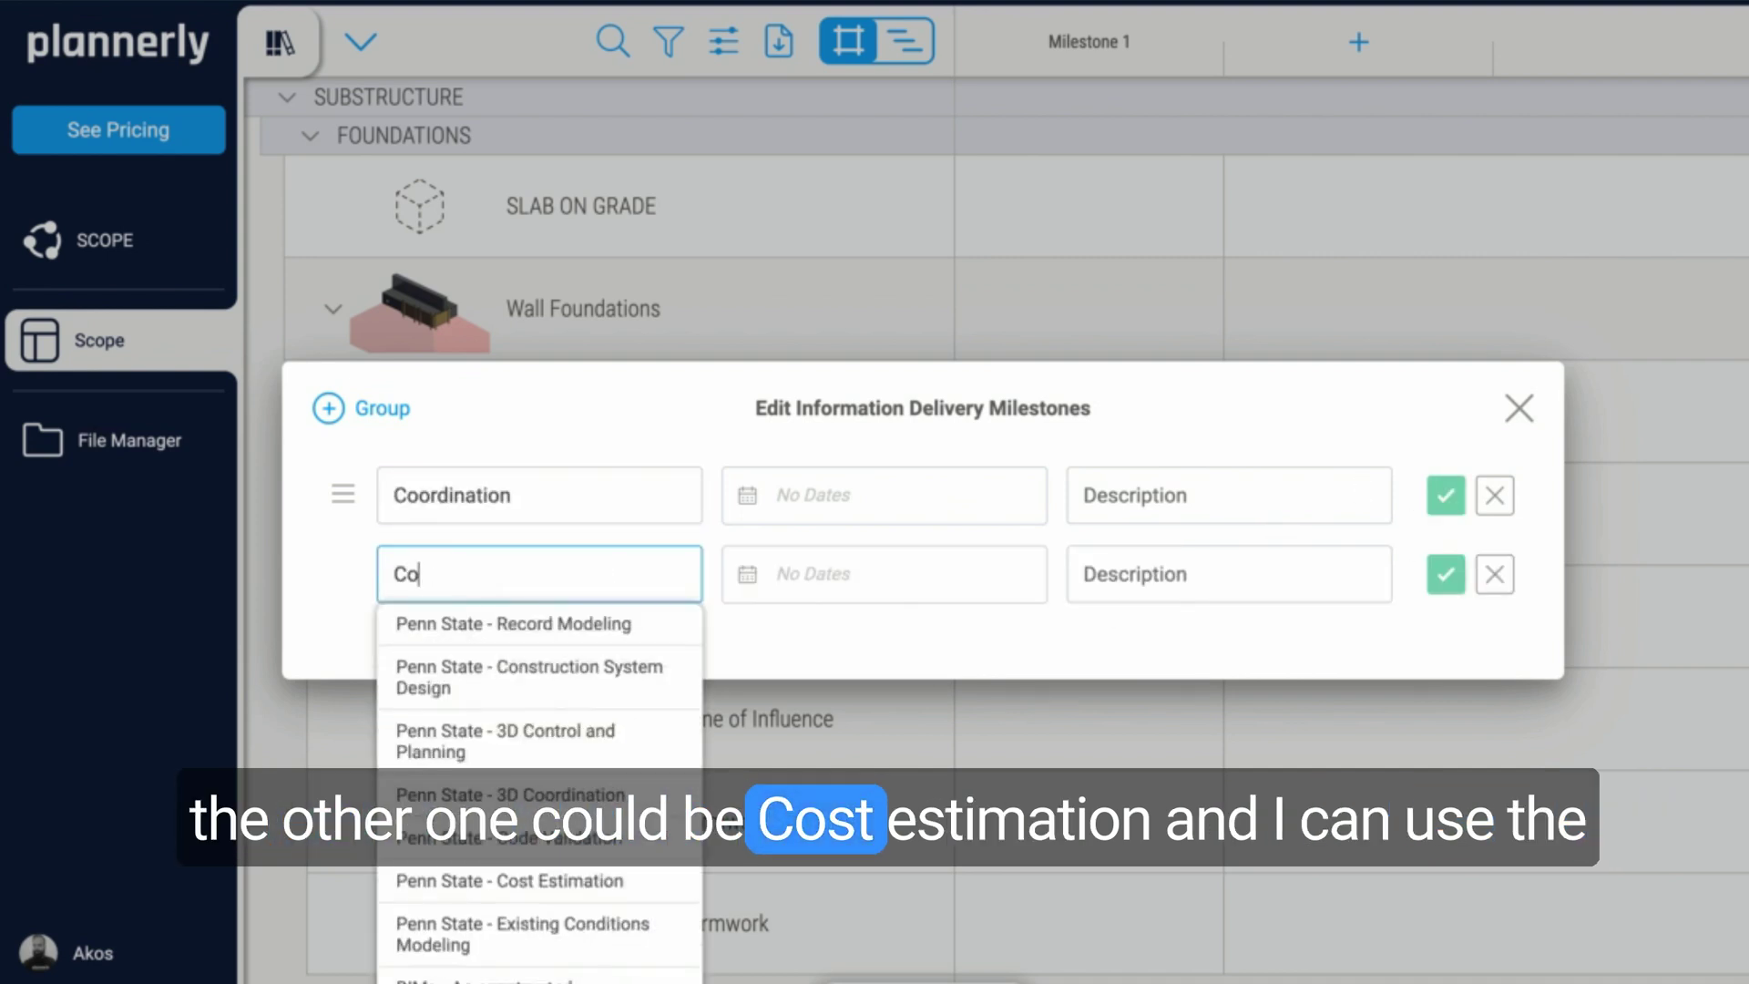
pyautogui.write('st Es')
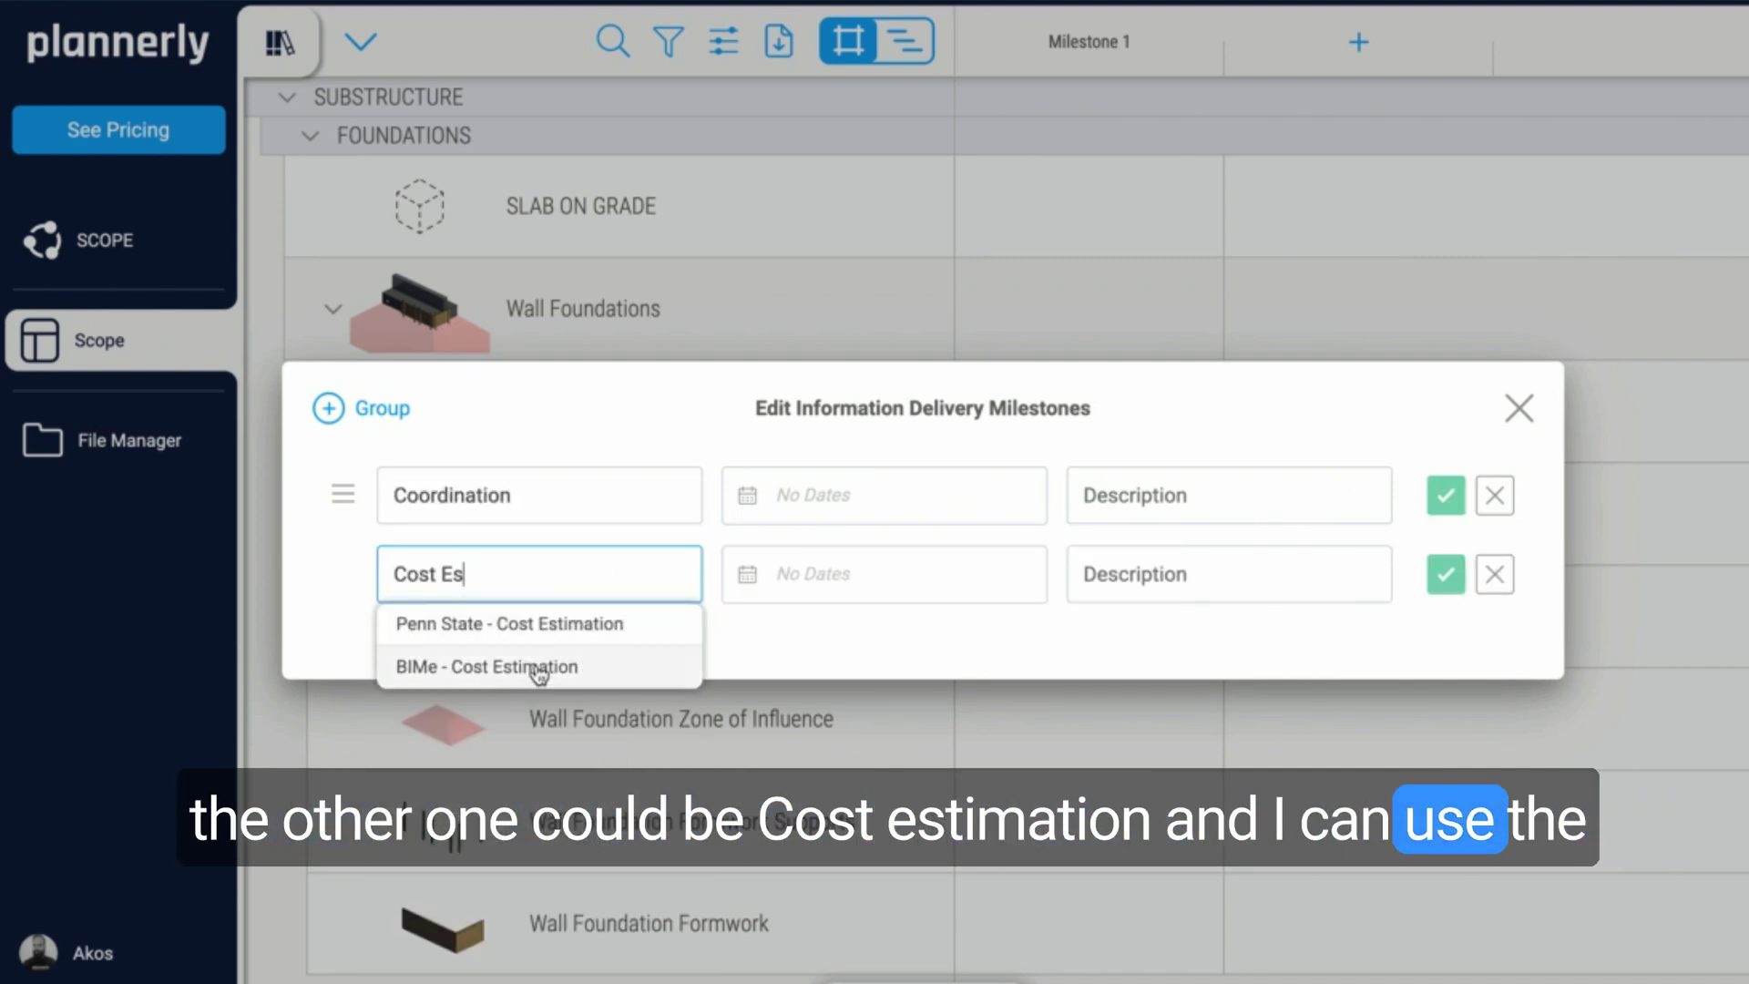
pyautogui.write('timation')
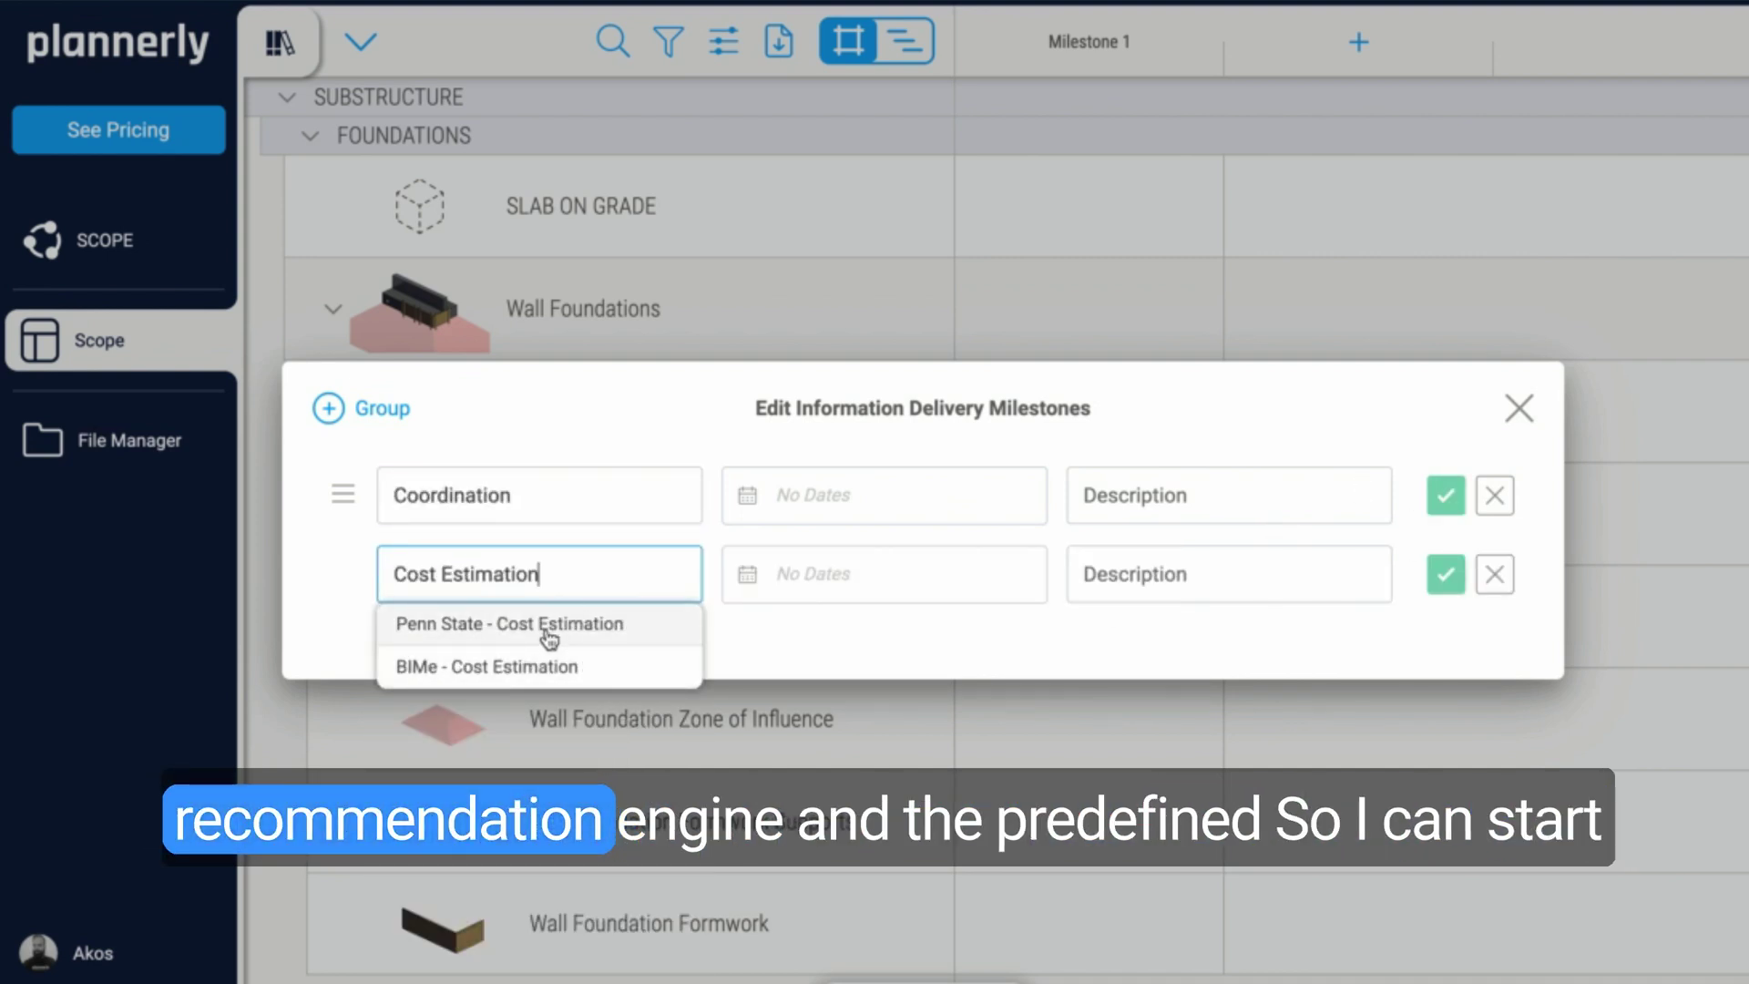
pyautogui.click(1446, 574)
pyautogui.click(1127, 43)
# Step: Request Generic/Preliminary geometry at Coordination for Wall Foundations and Zone of Influence
pyautogui.click(1085, 341)
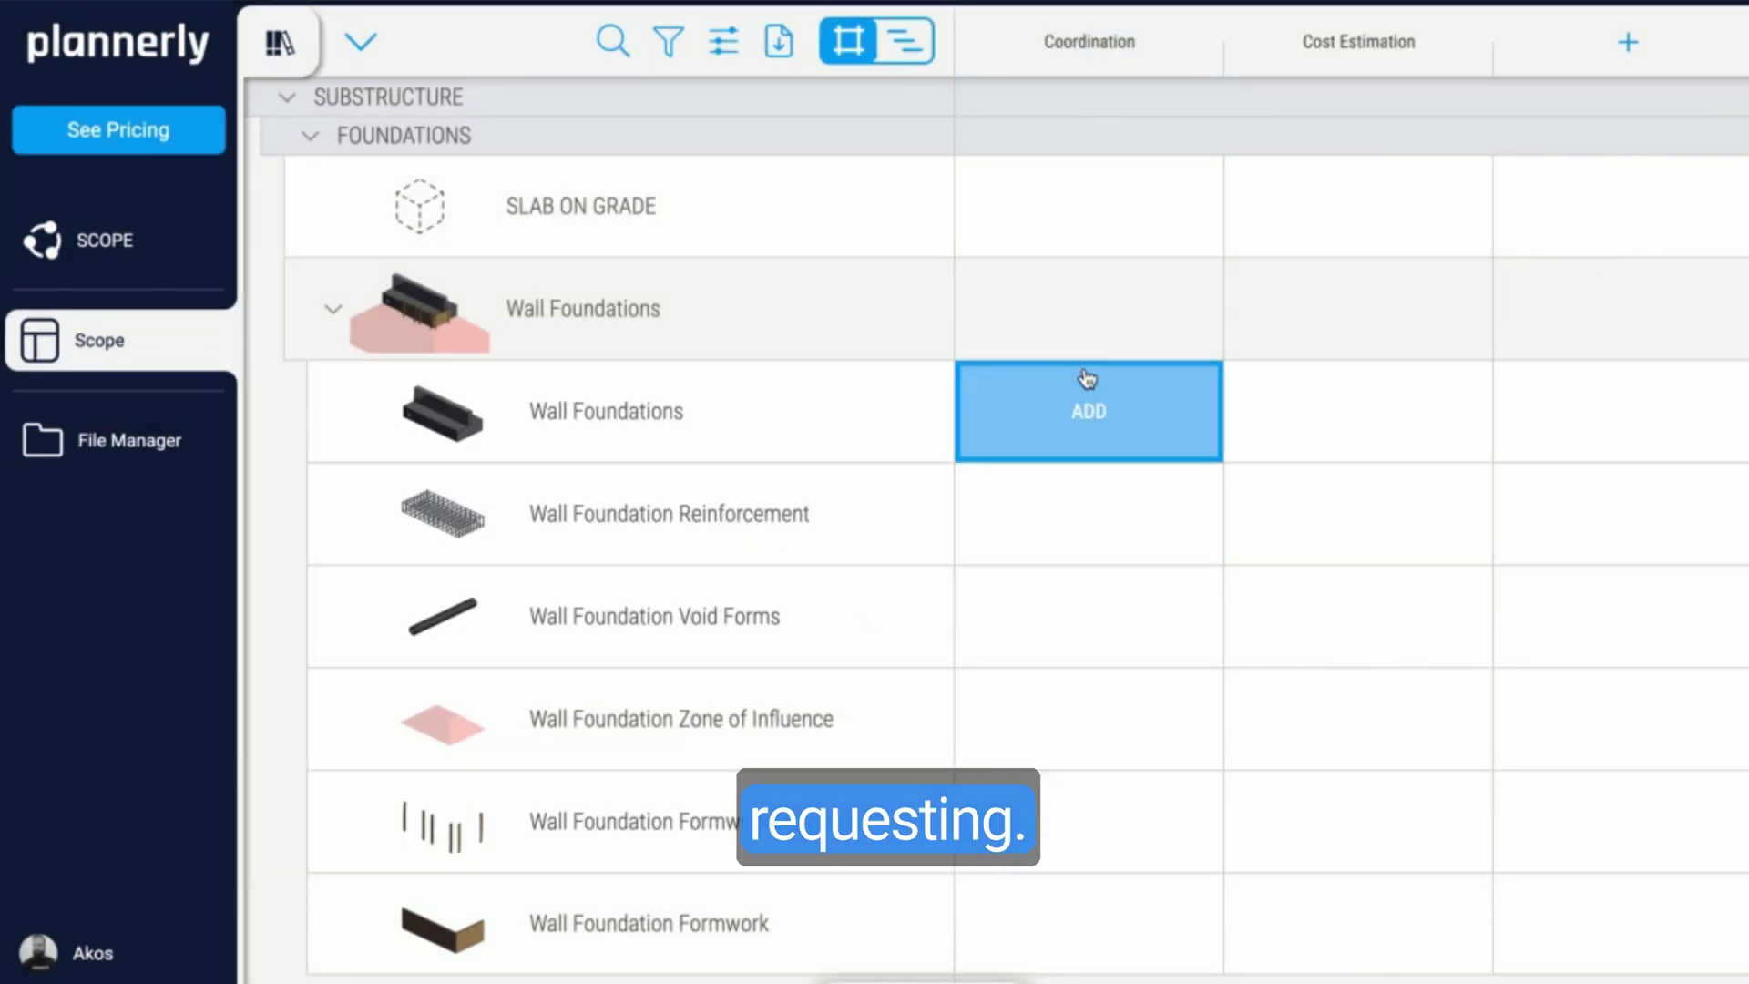
pyautogui.click(1084, 379)
pyautogui.click(1077, 699)
pyautogui.click(1163, 304)
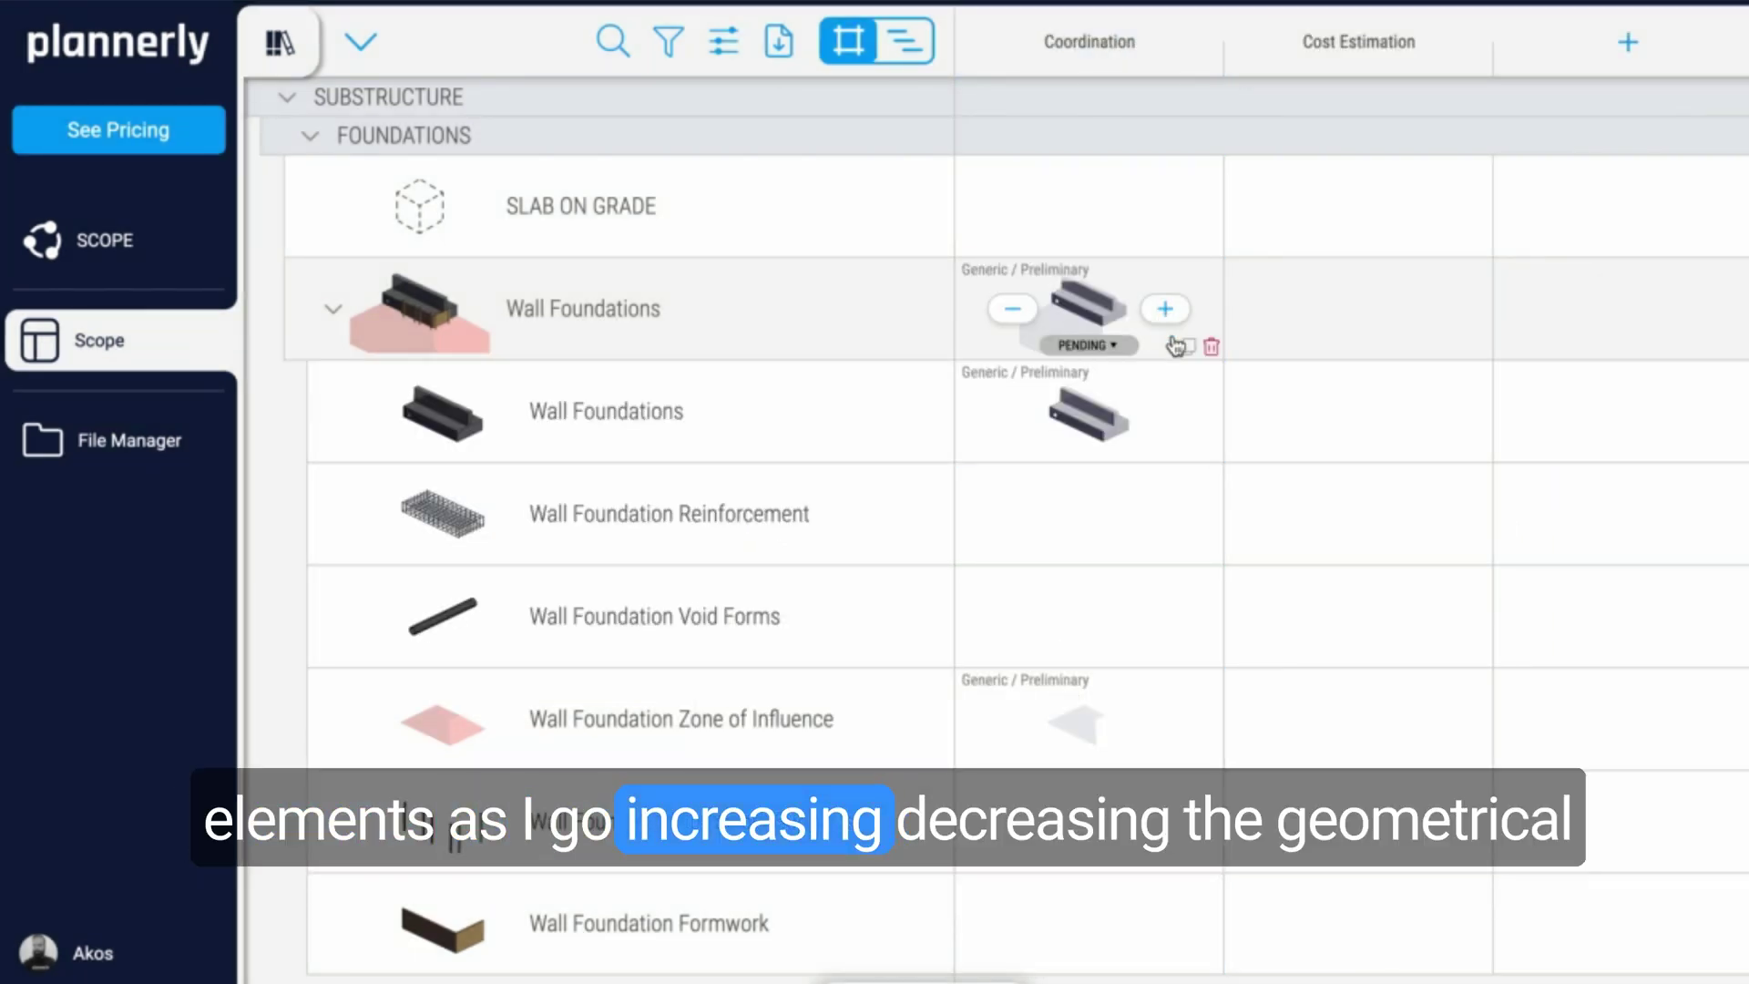
# Step: Request Wall Foundations, Reinforcement and Void Forms geometry at Cost Estimation
pyautogui.click(1257, 408)
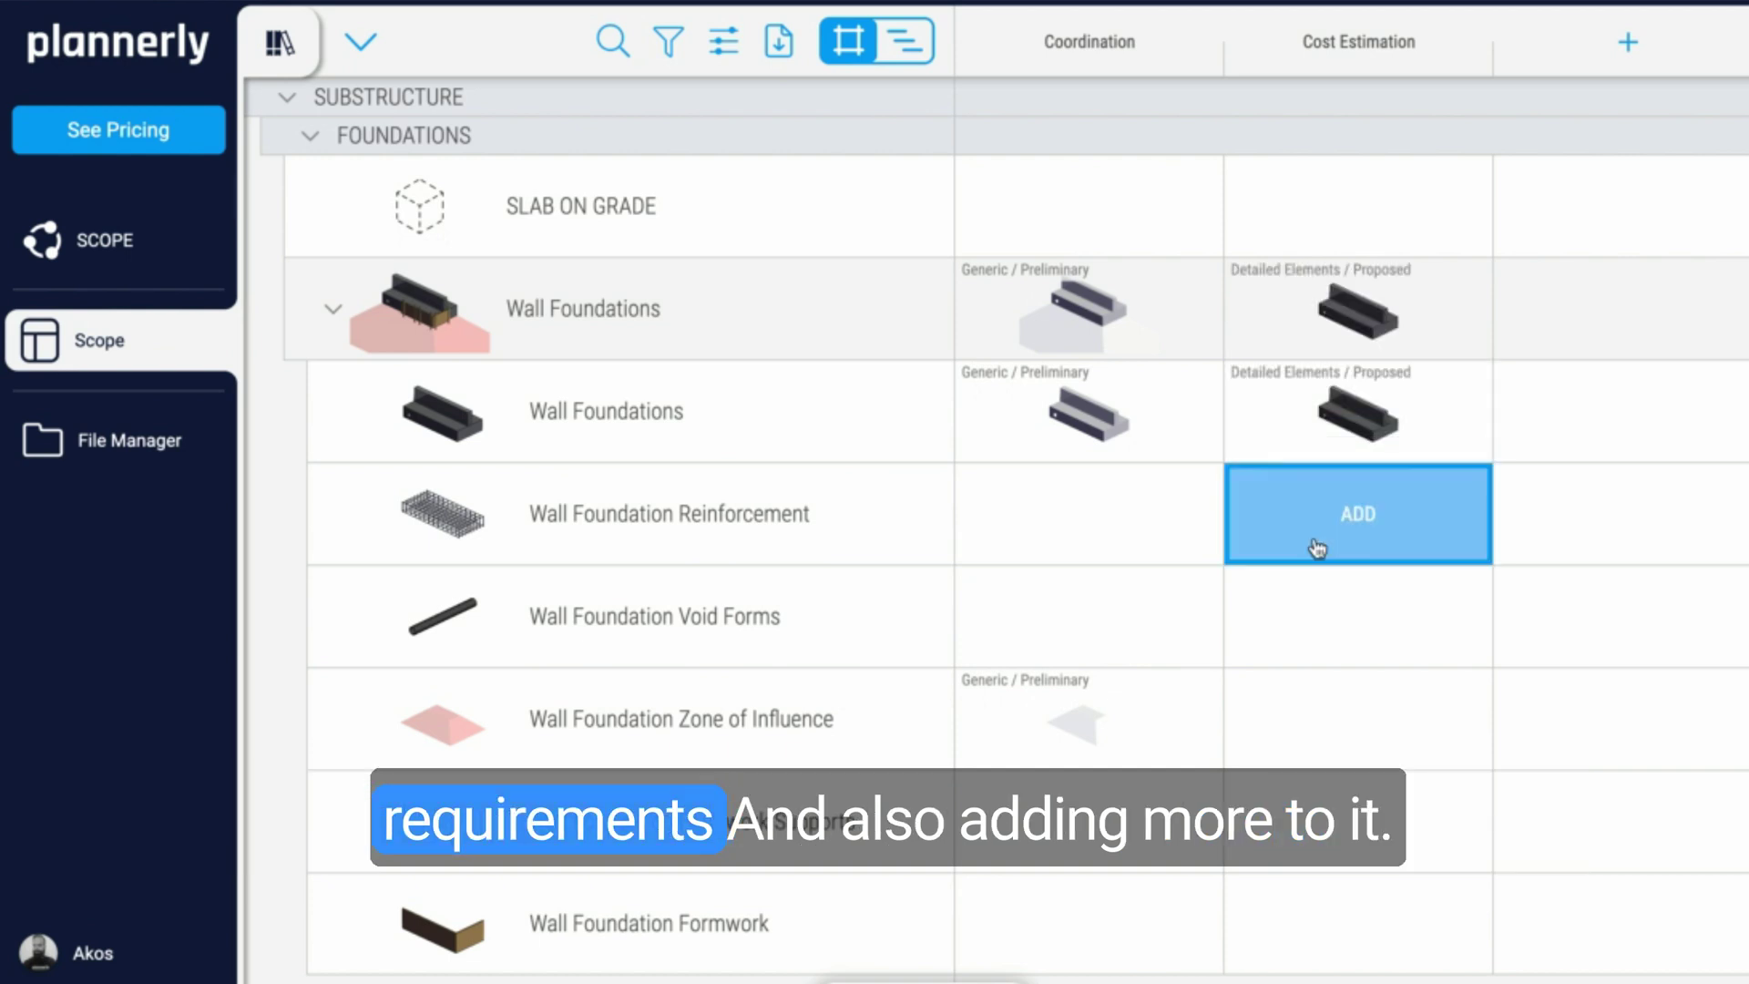
pyautogui.click(1348, 528)
pyautogui.click(1346, 598)
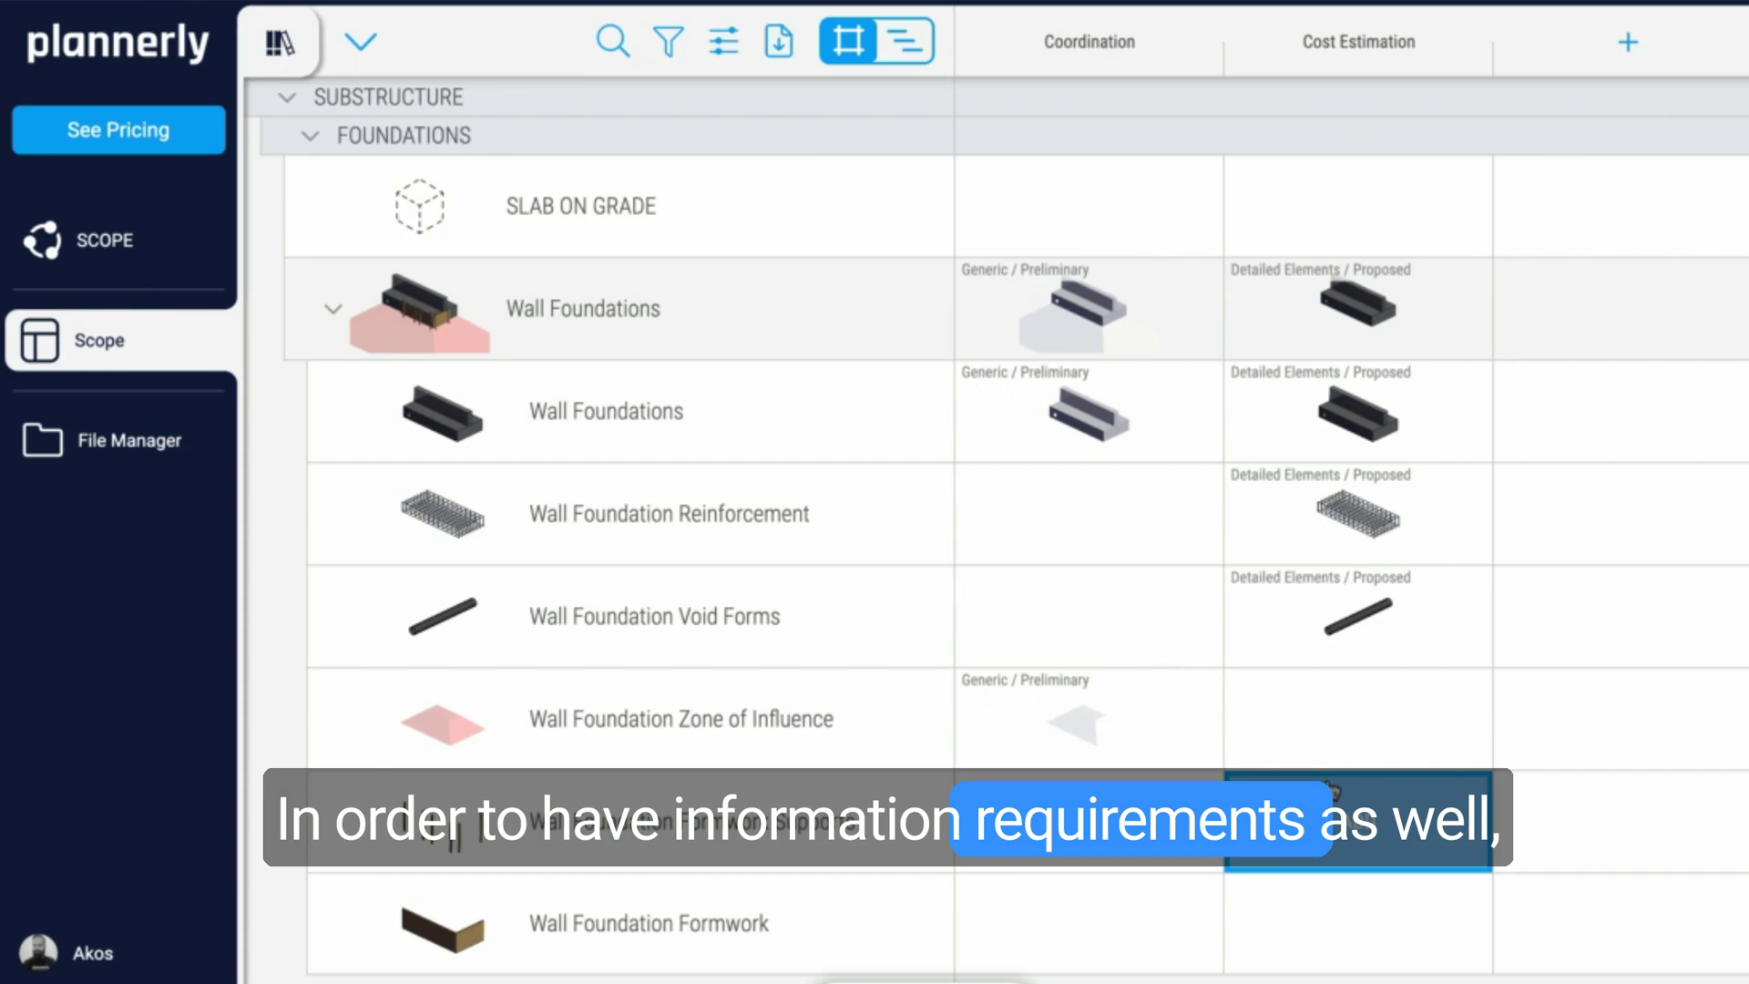
pyautogui.click(923, 979)
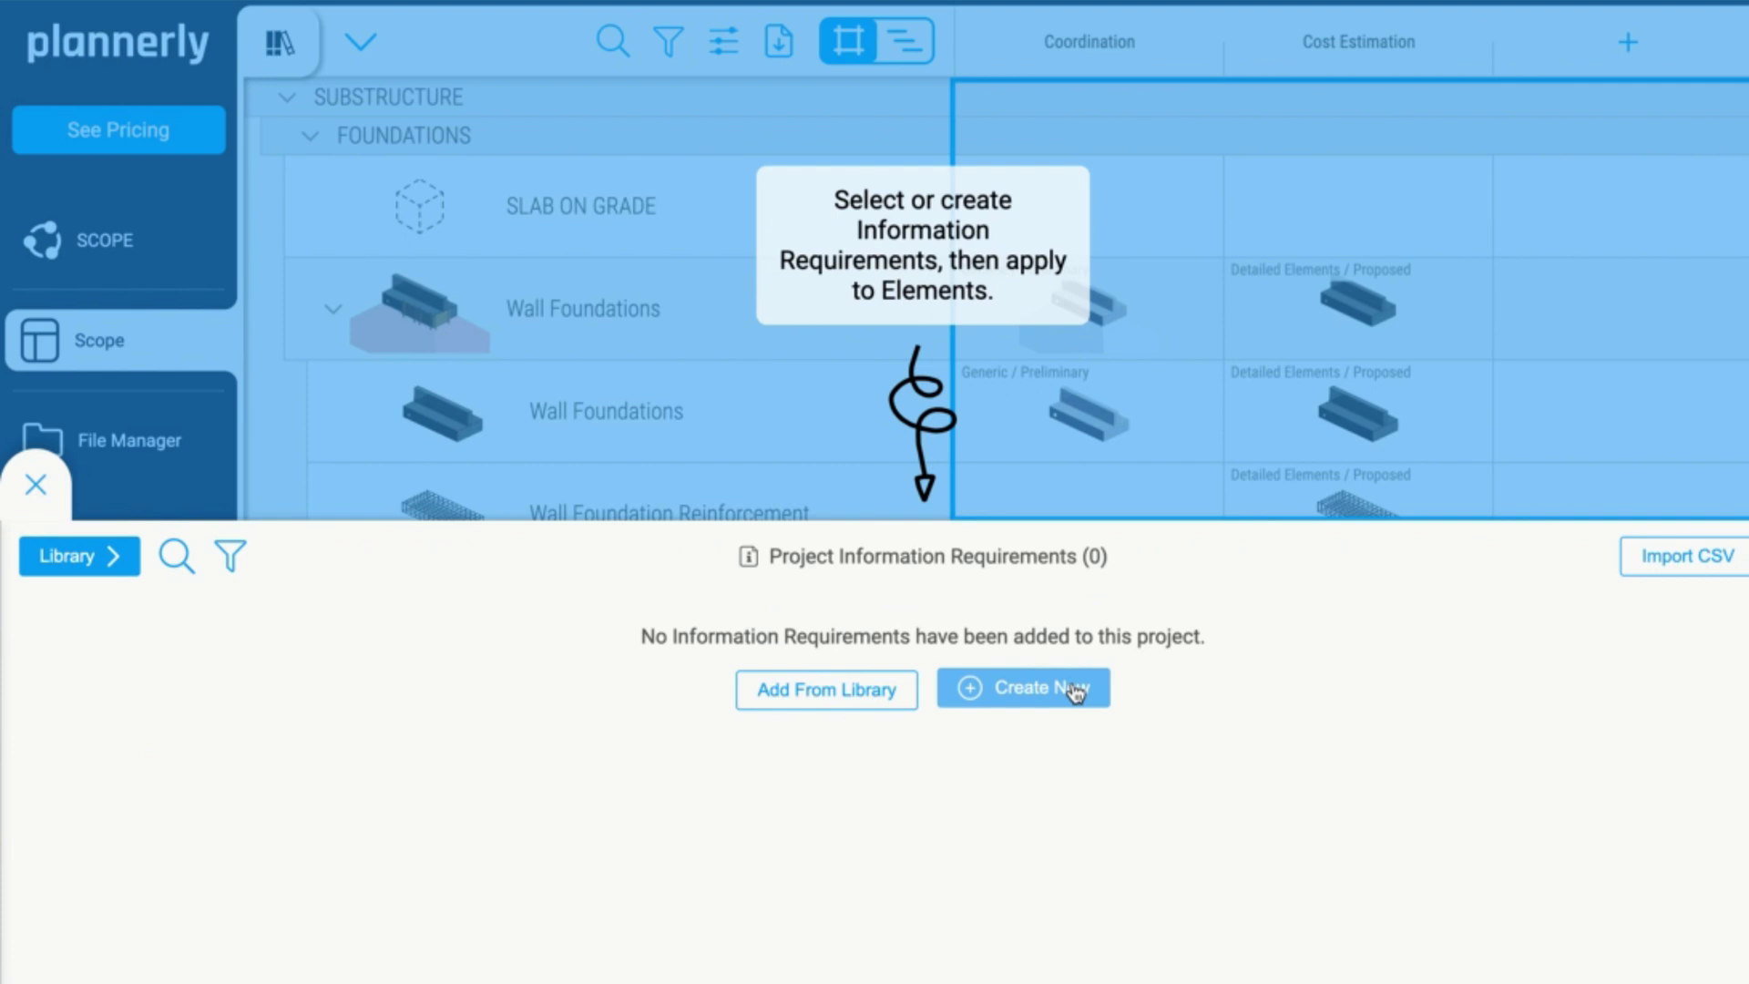
pyautogui.click(36, 485)
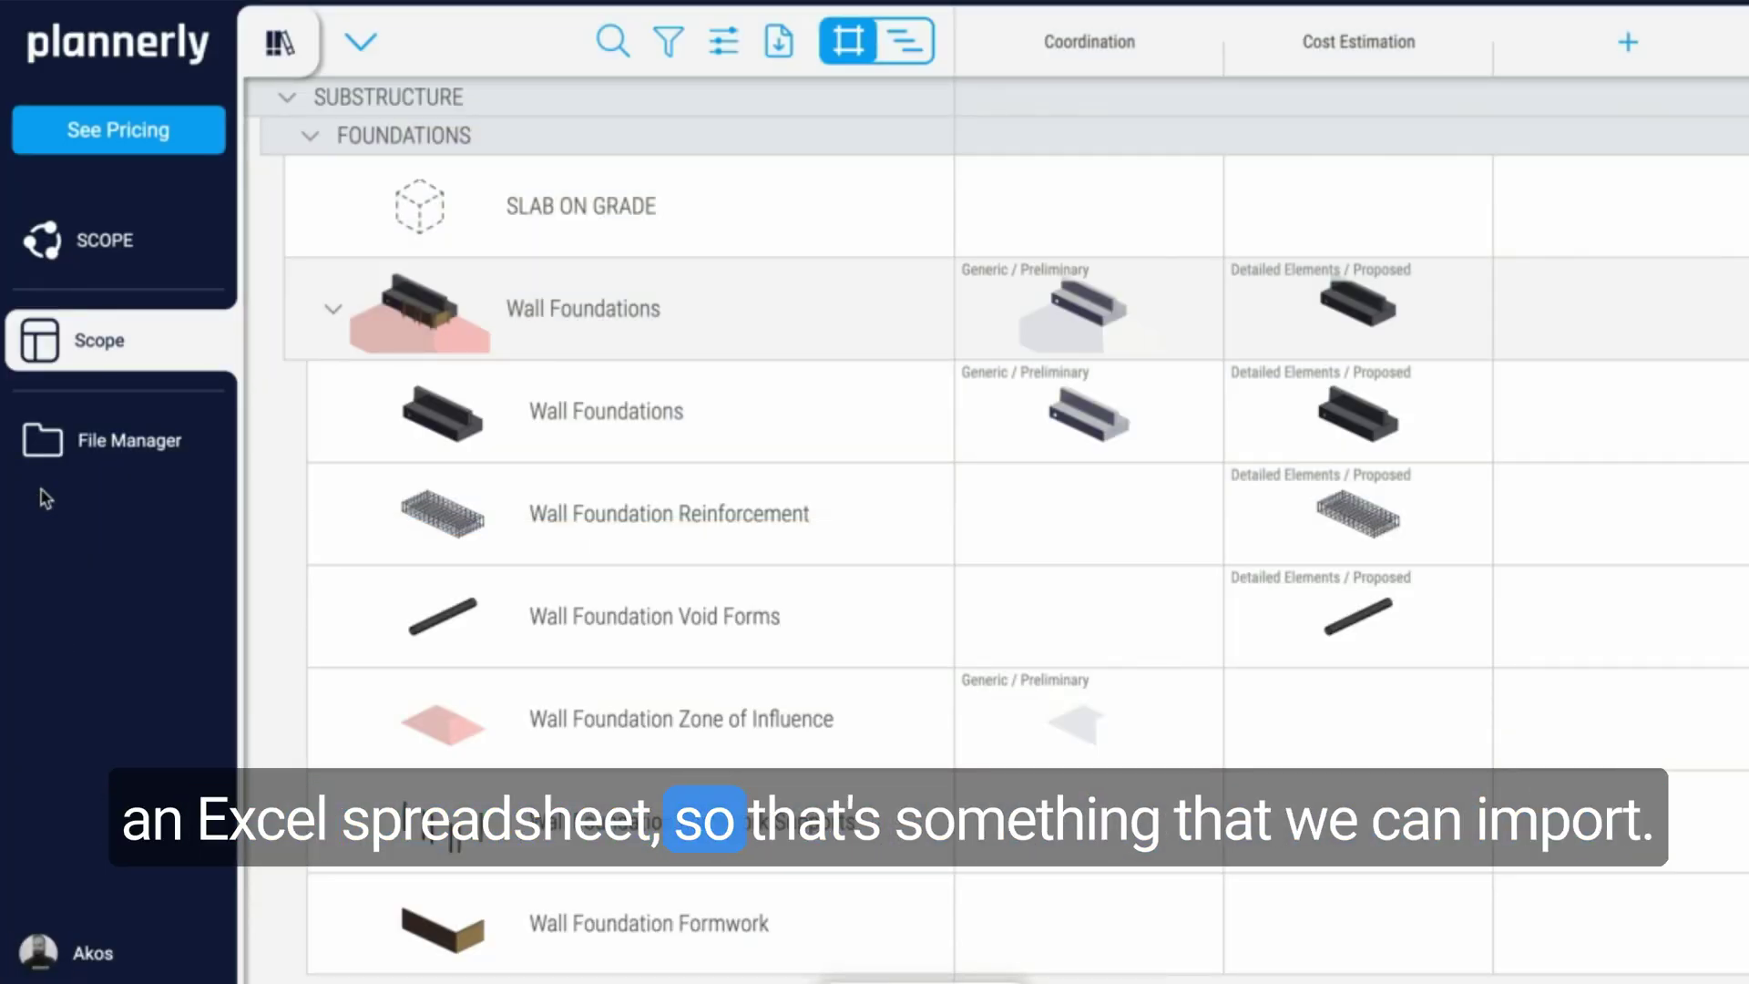
# Step: Delete the SUBSTRUCTURE folder to empty the scope, then start a CSV import
pyautogui.click(287, 97)
pyautogui.click(933, 97)
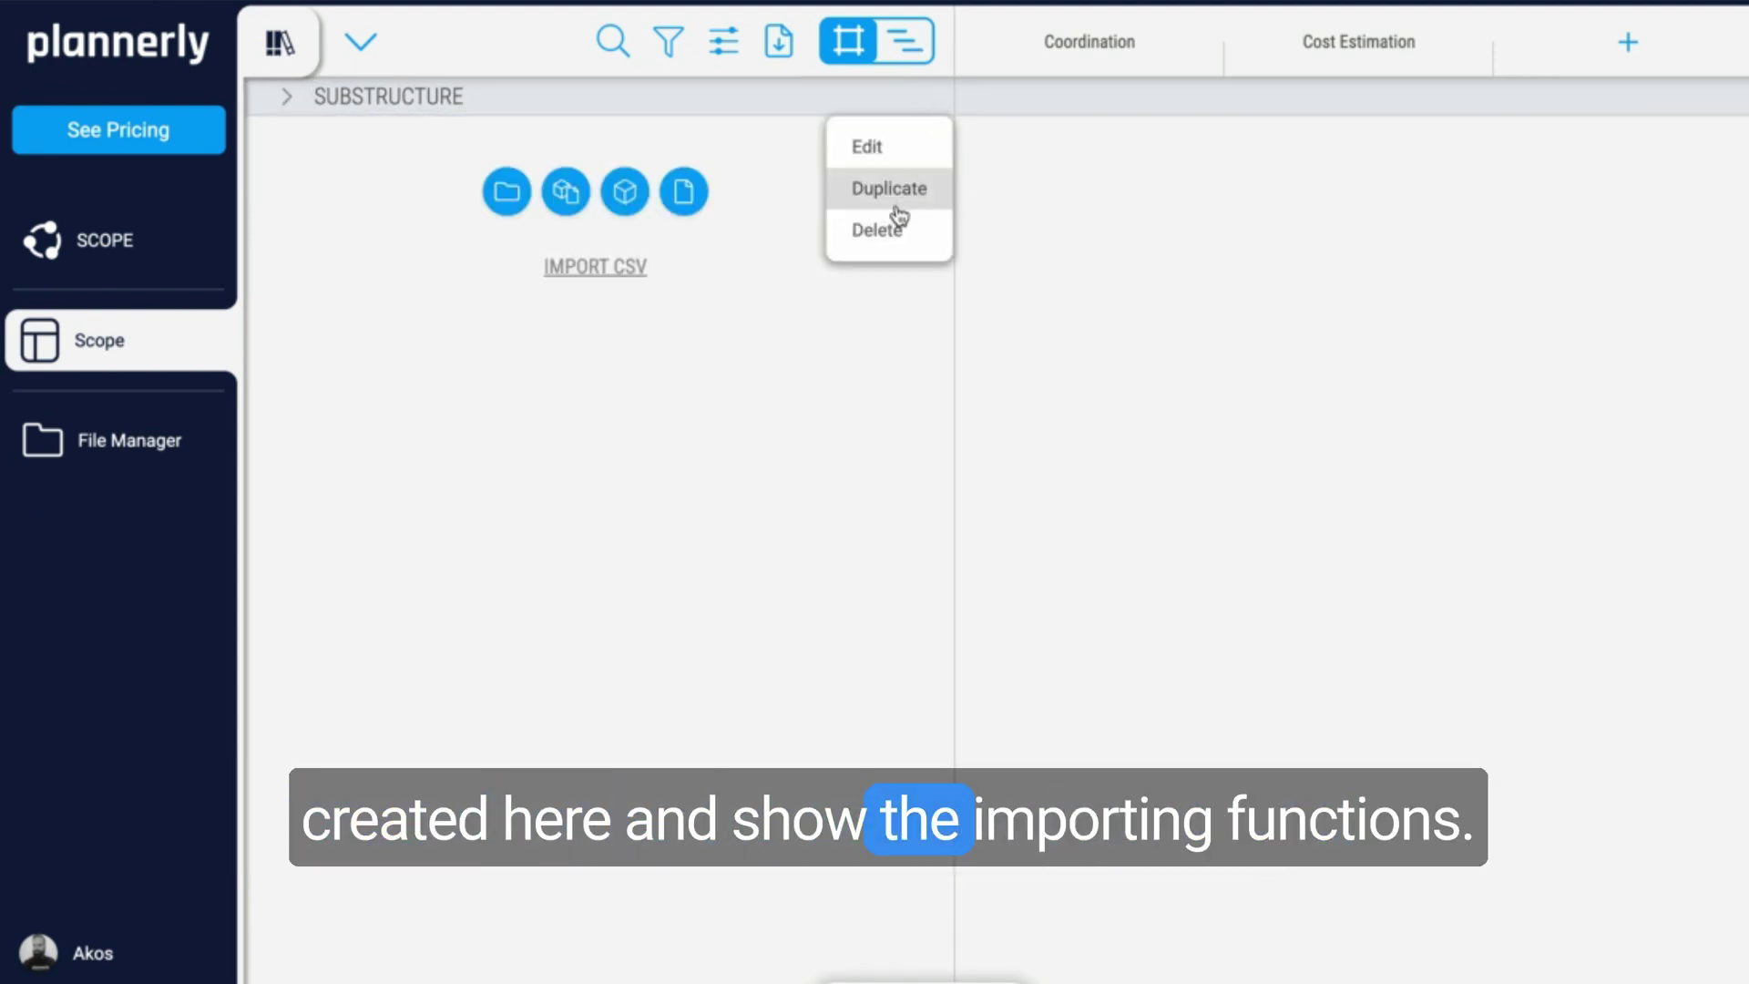
pyautogui.click(888, 225)
pyautogui.click(1144, 574)
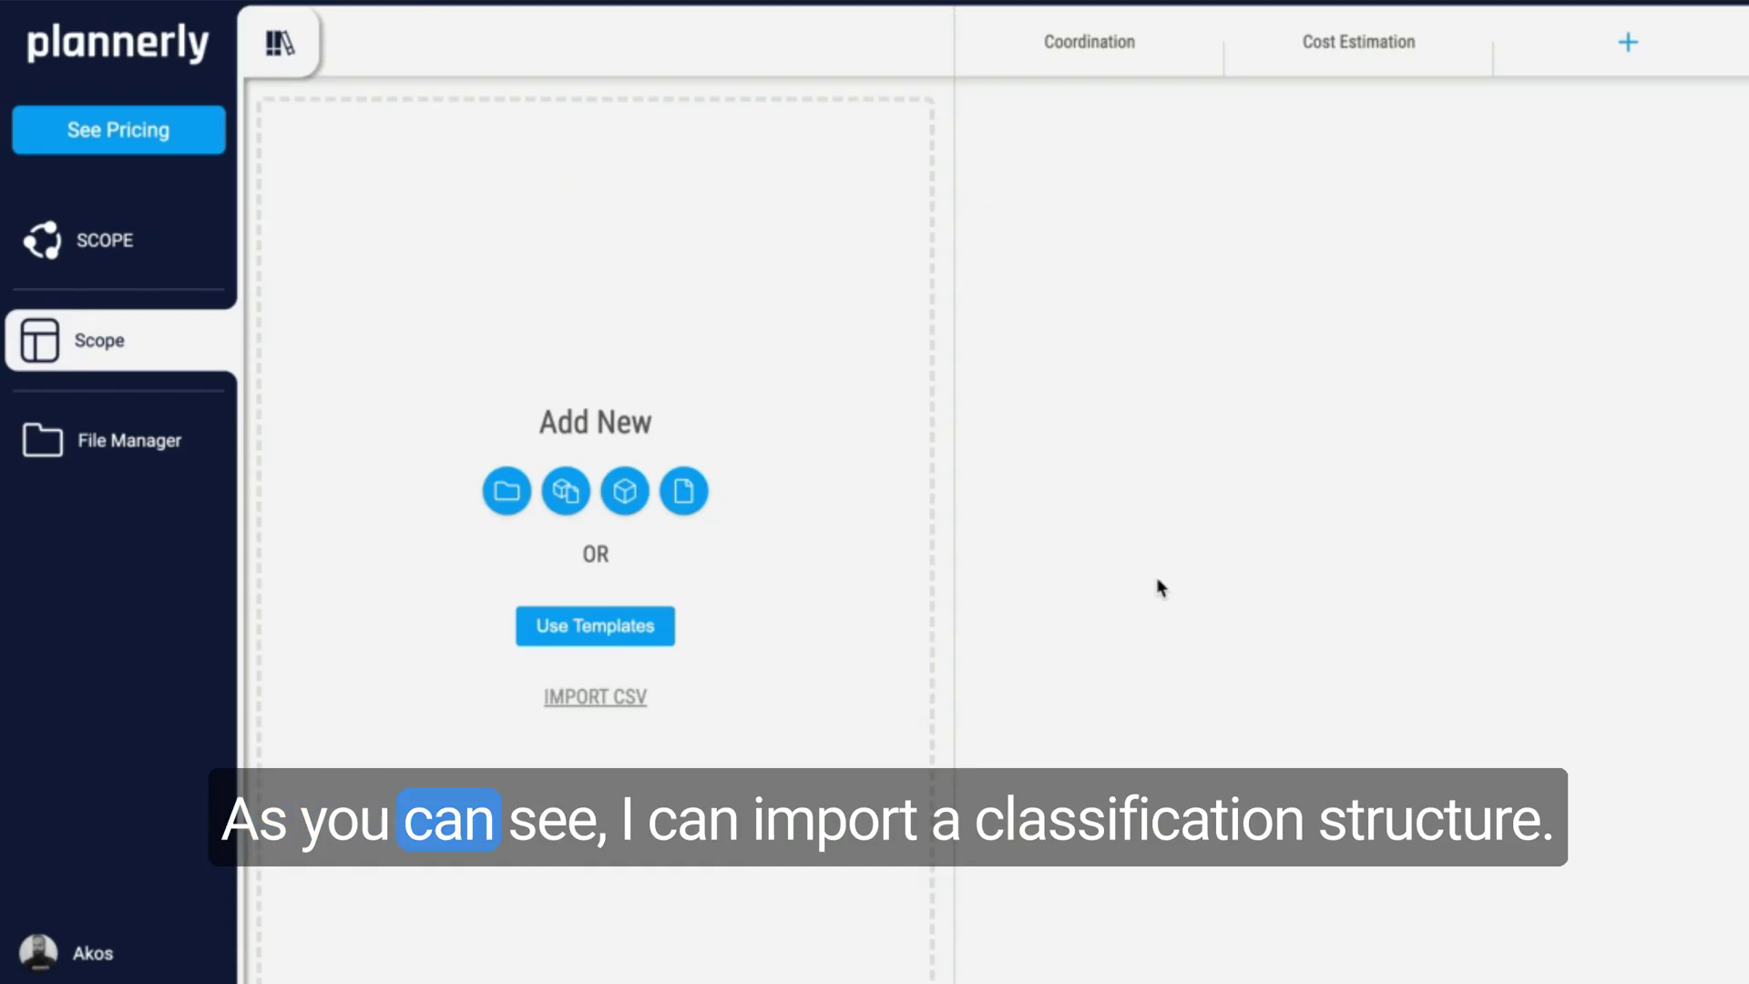
pyautogui.click(590, 703)
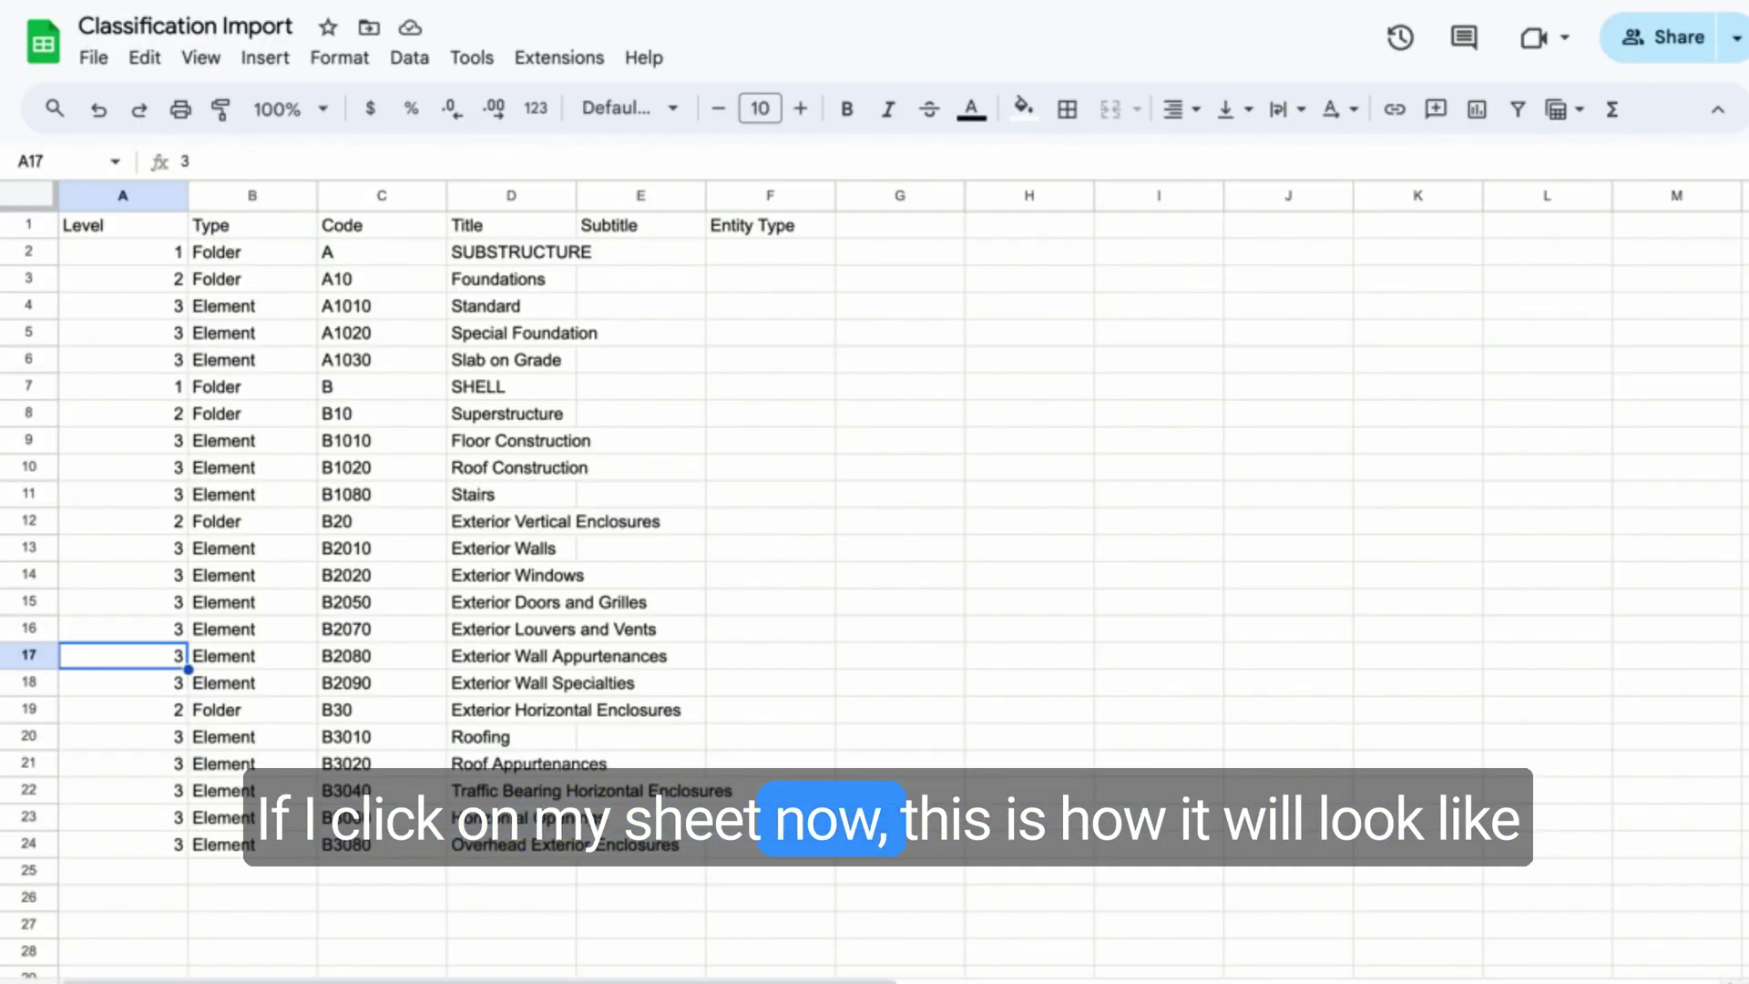
# Step: Auto-fit column D so titles like Exterior Horizontal Enclosures display fully
pyautogui.click(689, 415)
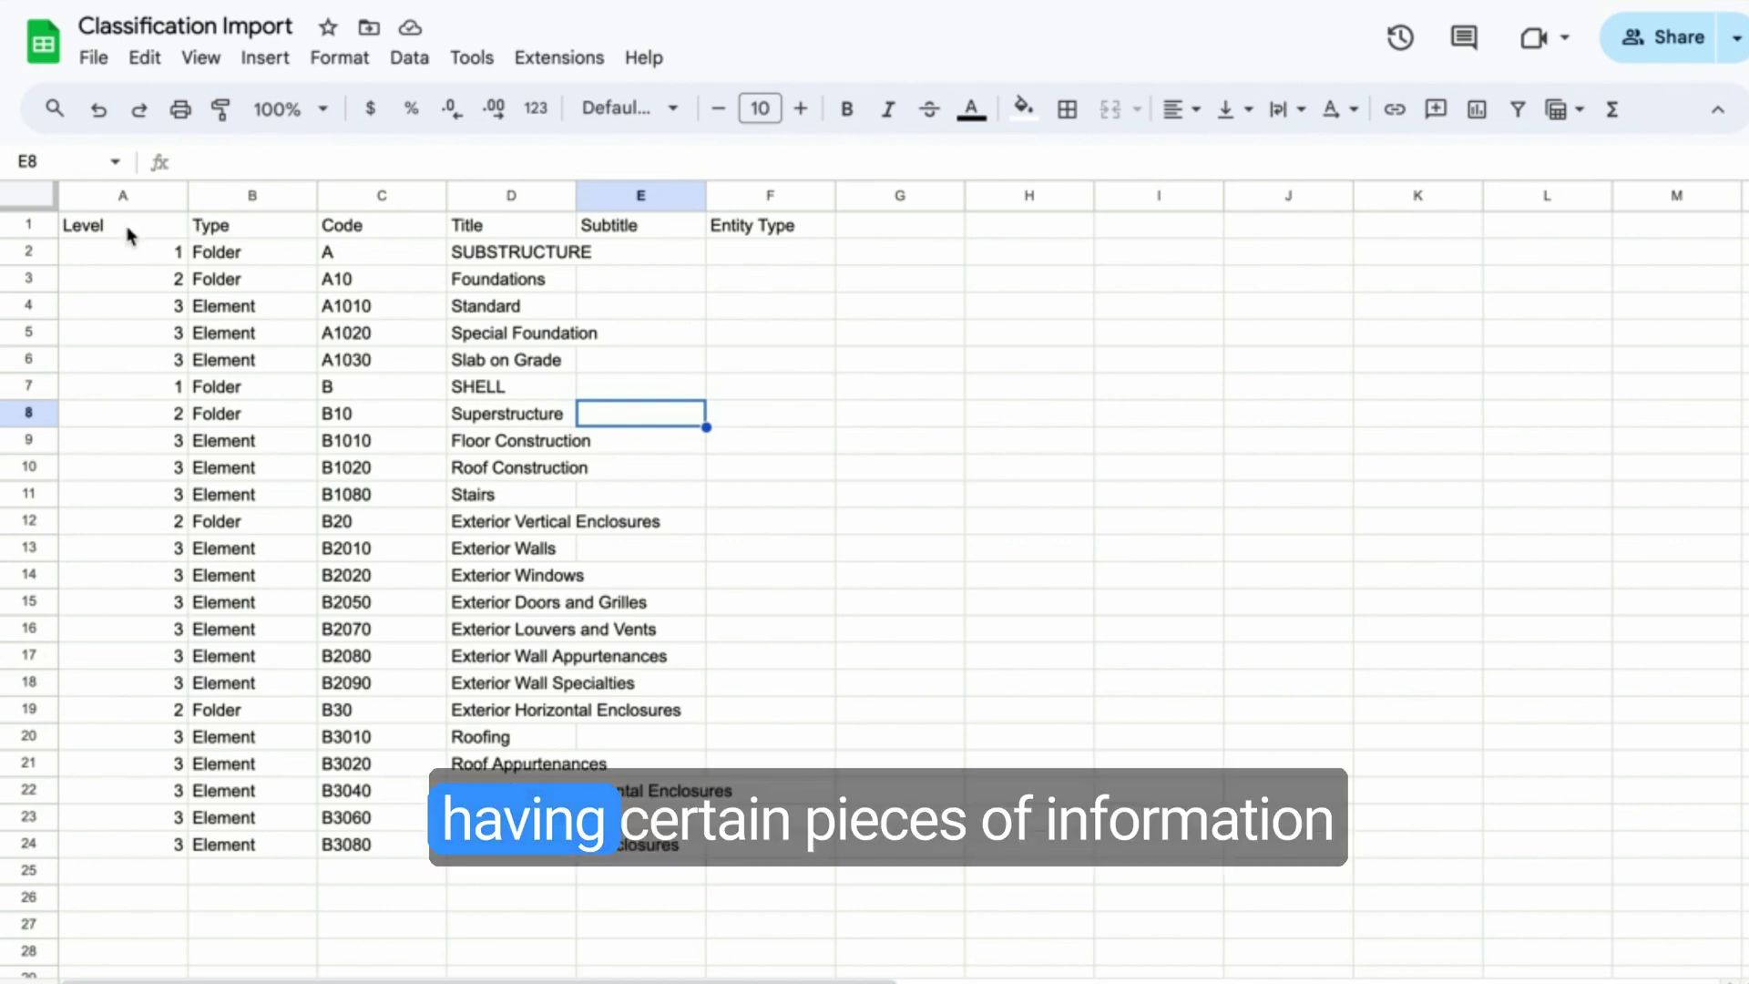
pyautogui.doubleClick(574, 194)
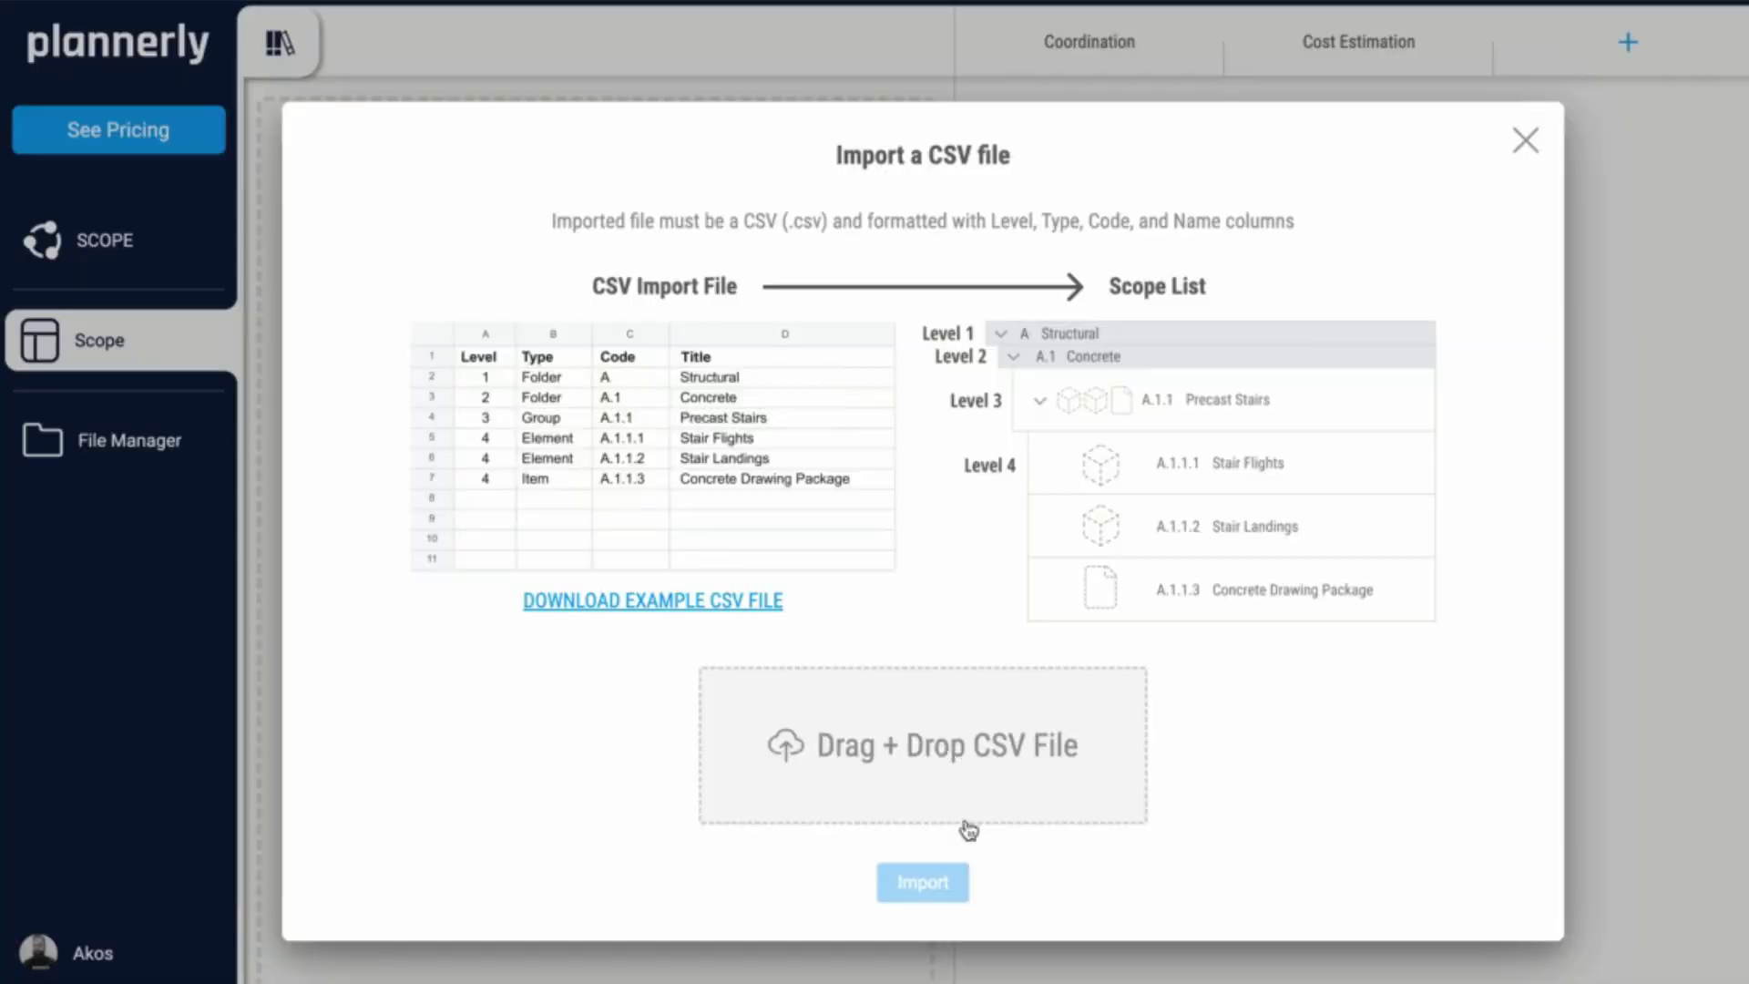
# Step: Import the classification CSV and expand SHELL, SUBSTRUCTURE and Exterior Horizontal Enclosures
pyautogui.click(963, 815)
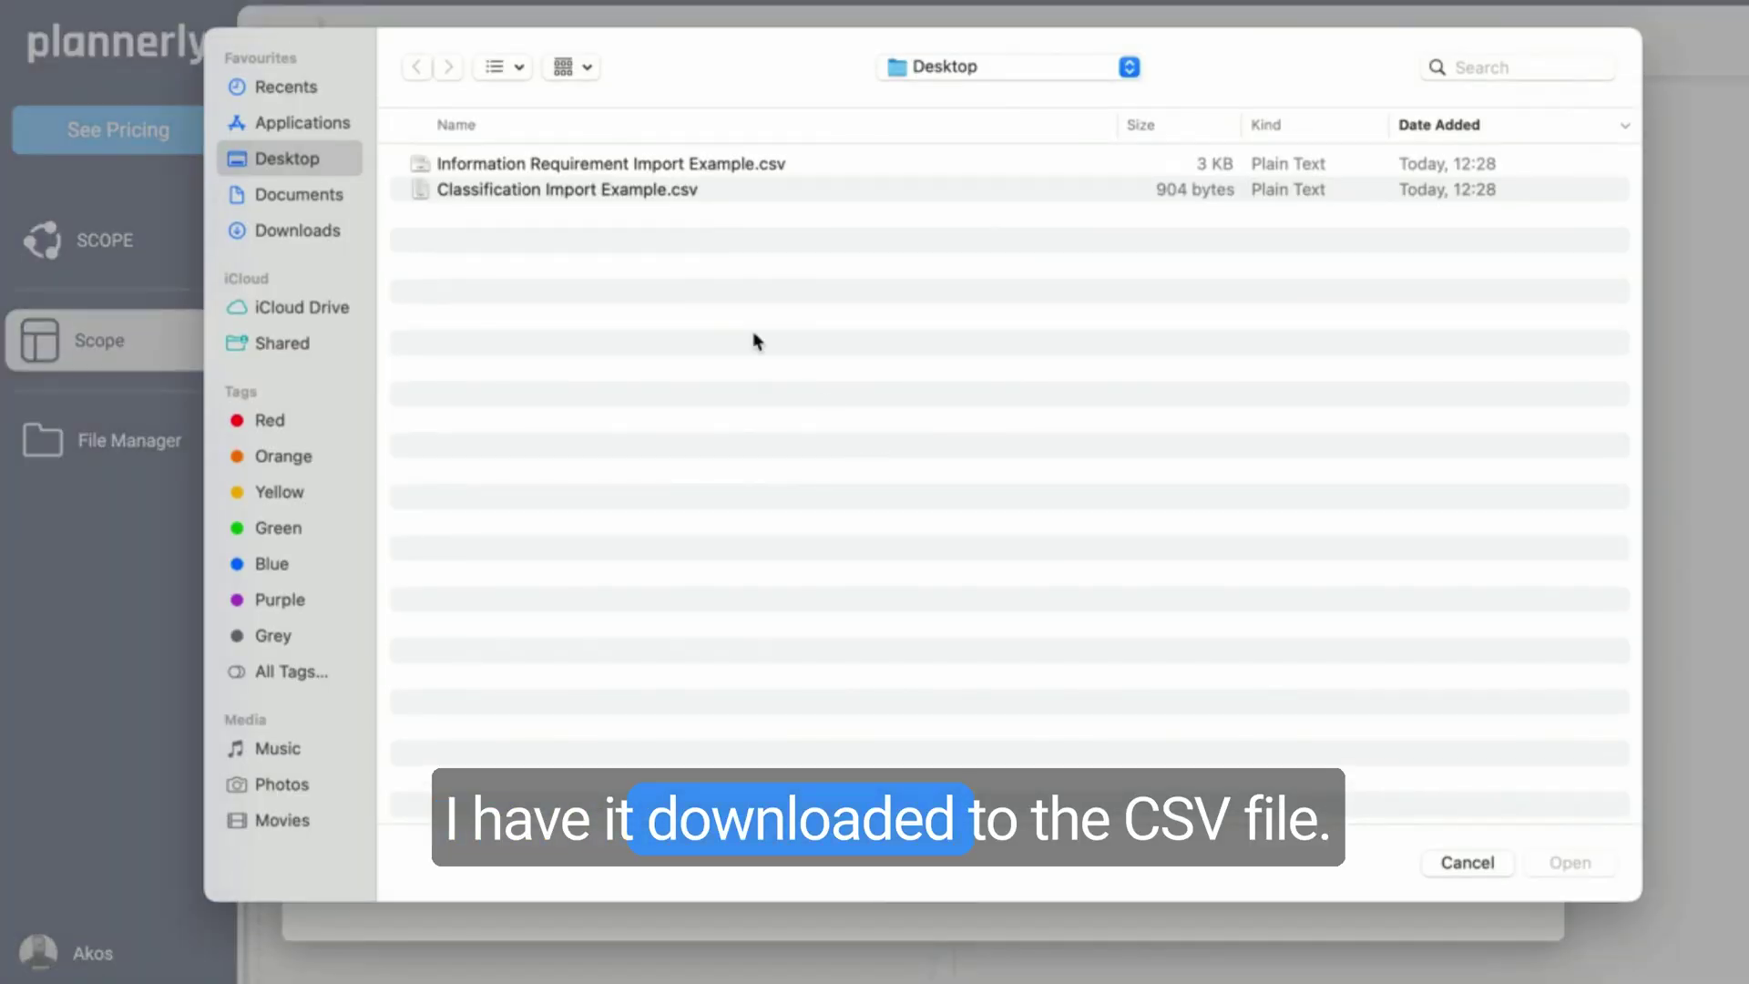
pyautogui.doubleClick(715, 173)
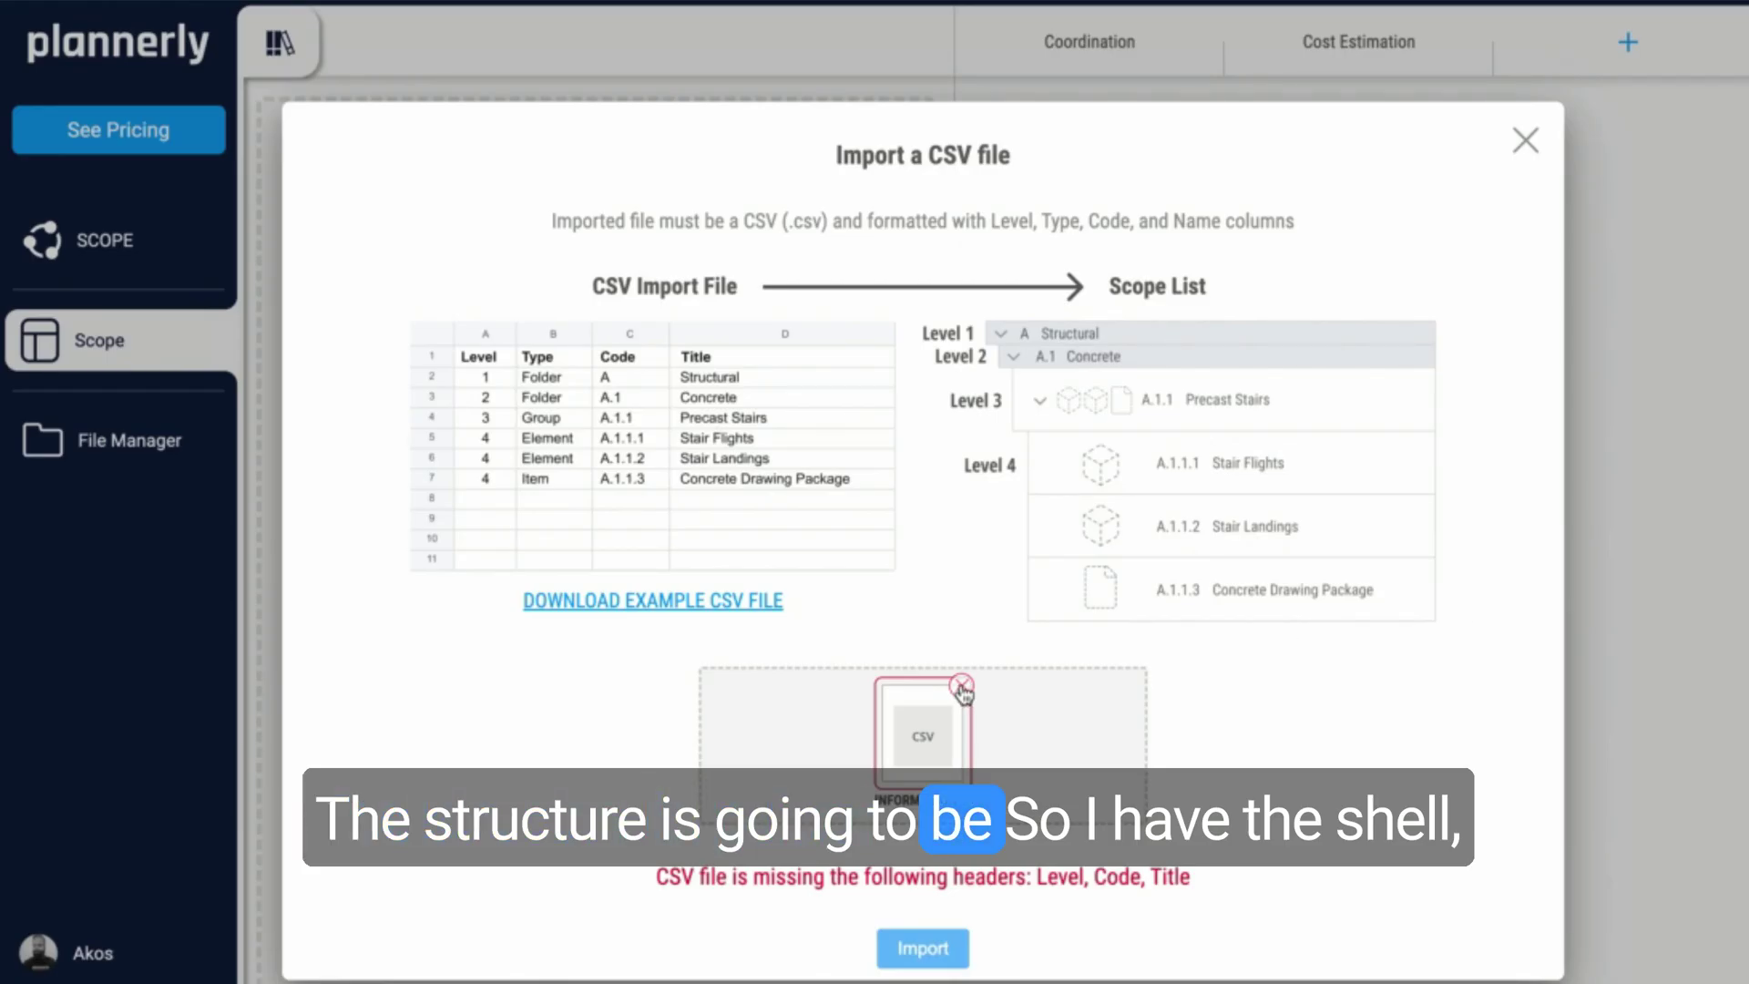
pyautogui.click(290, 139)
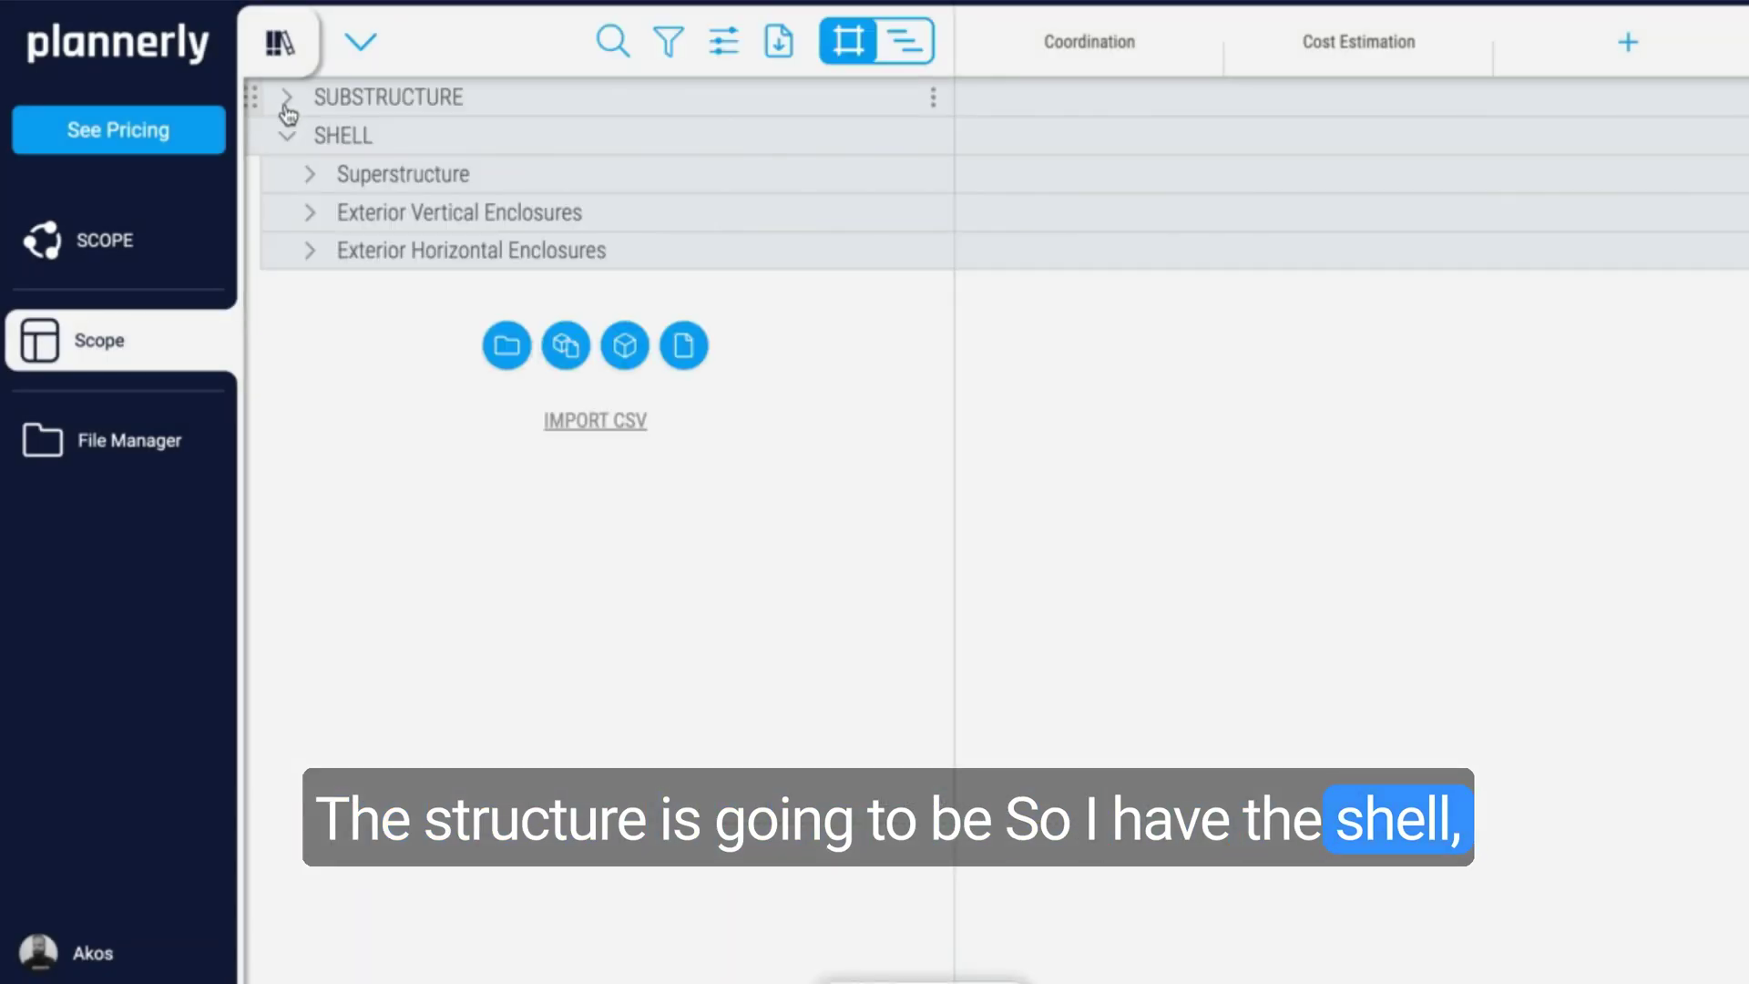
pyautogui.click(287, 98)
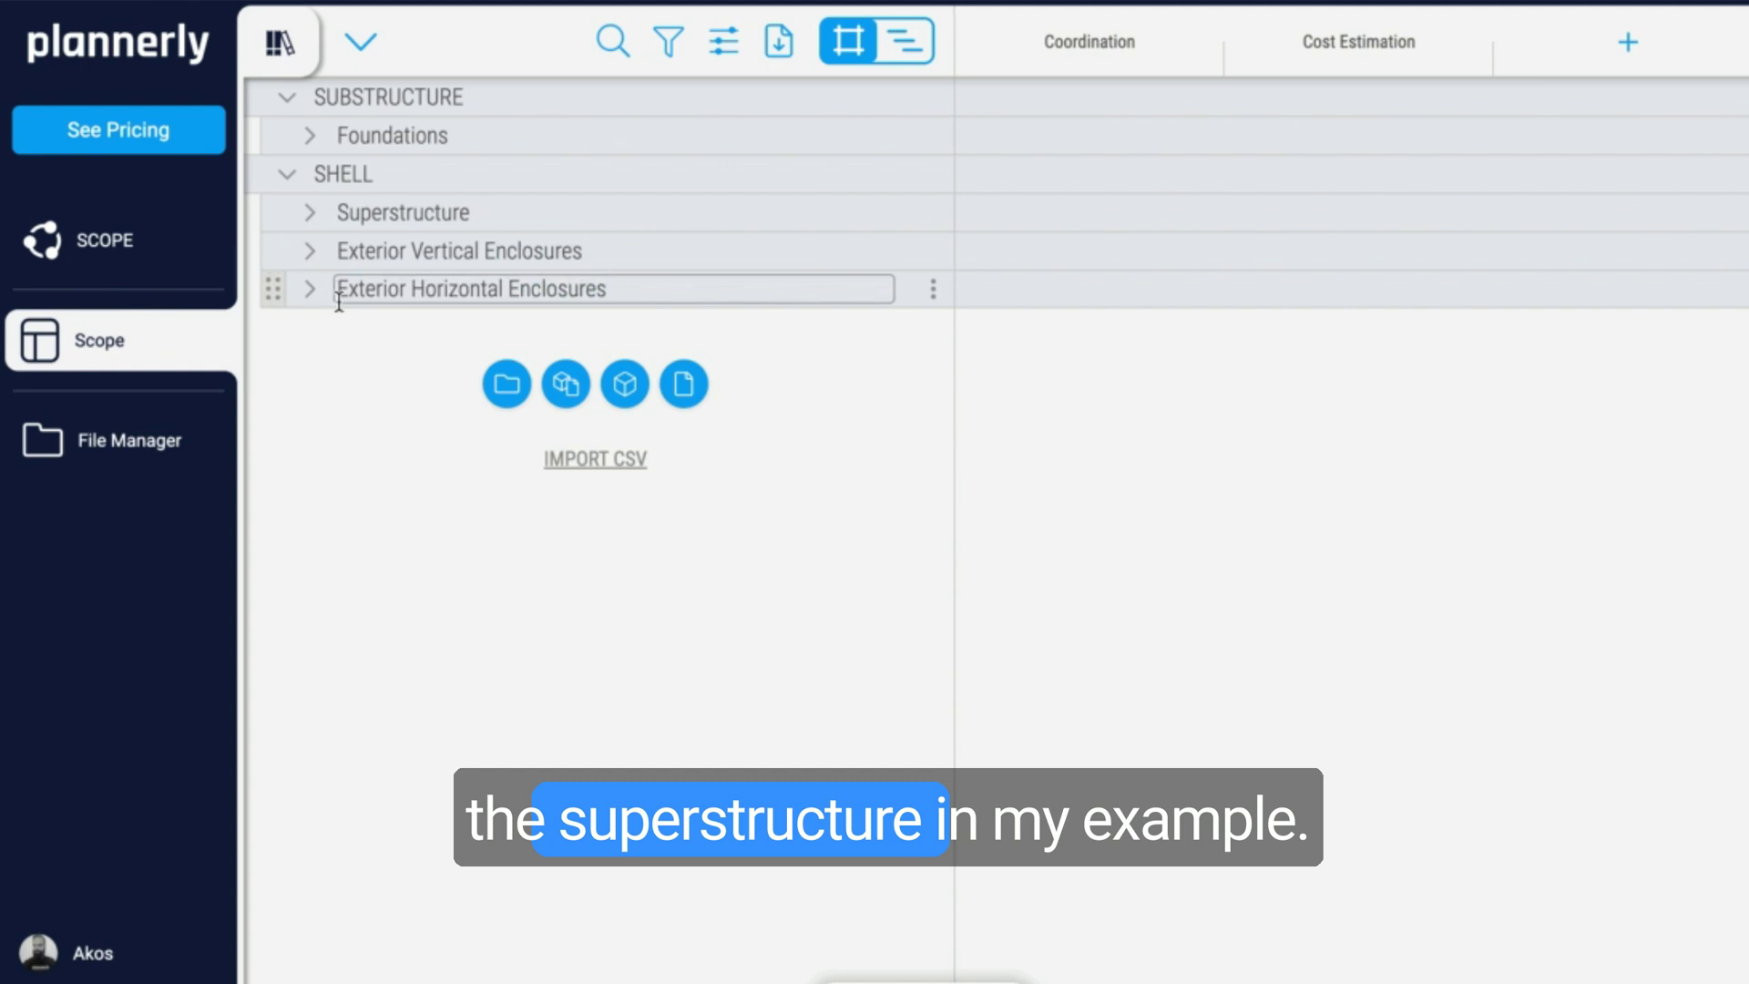
pyautogui.click(307, 290)
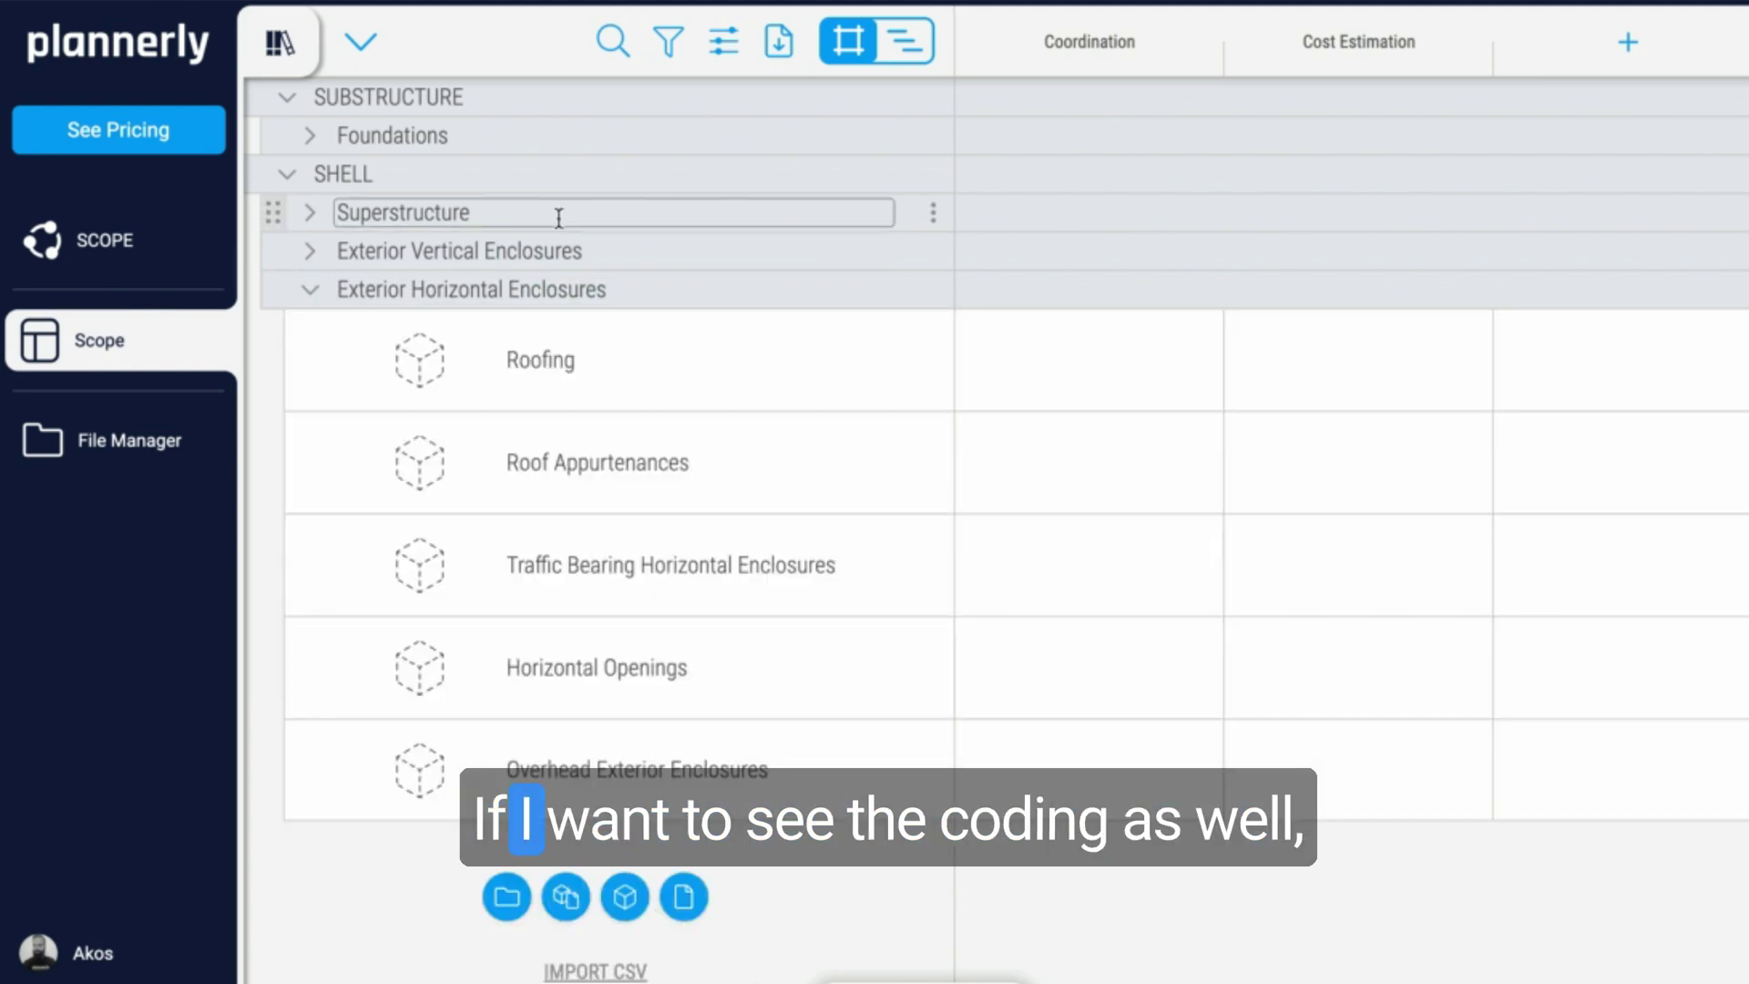
# Step: Turn on Classification Codes in View Preferences to show codes before row names
pyautogui.click(724, 53)
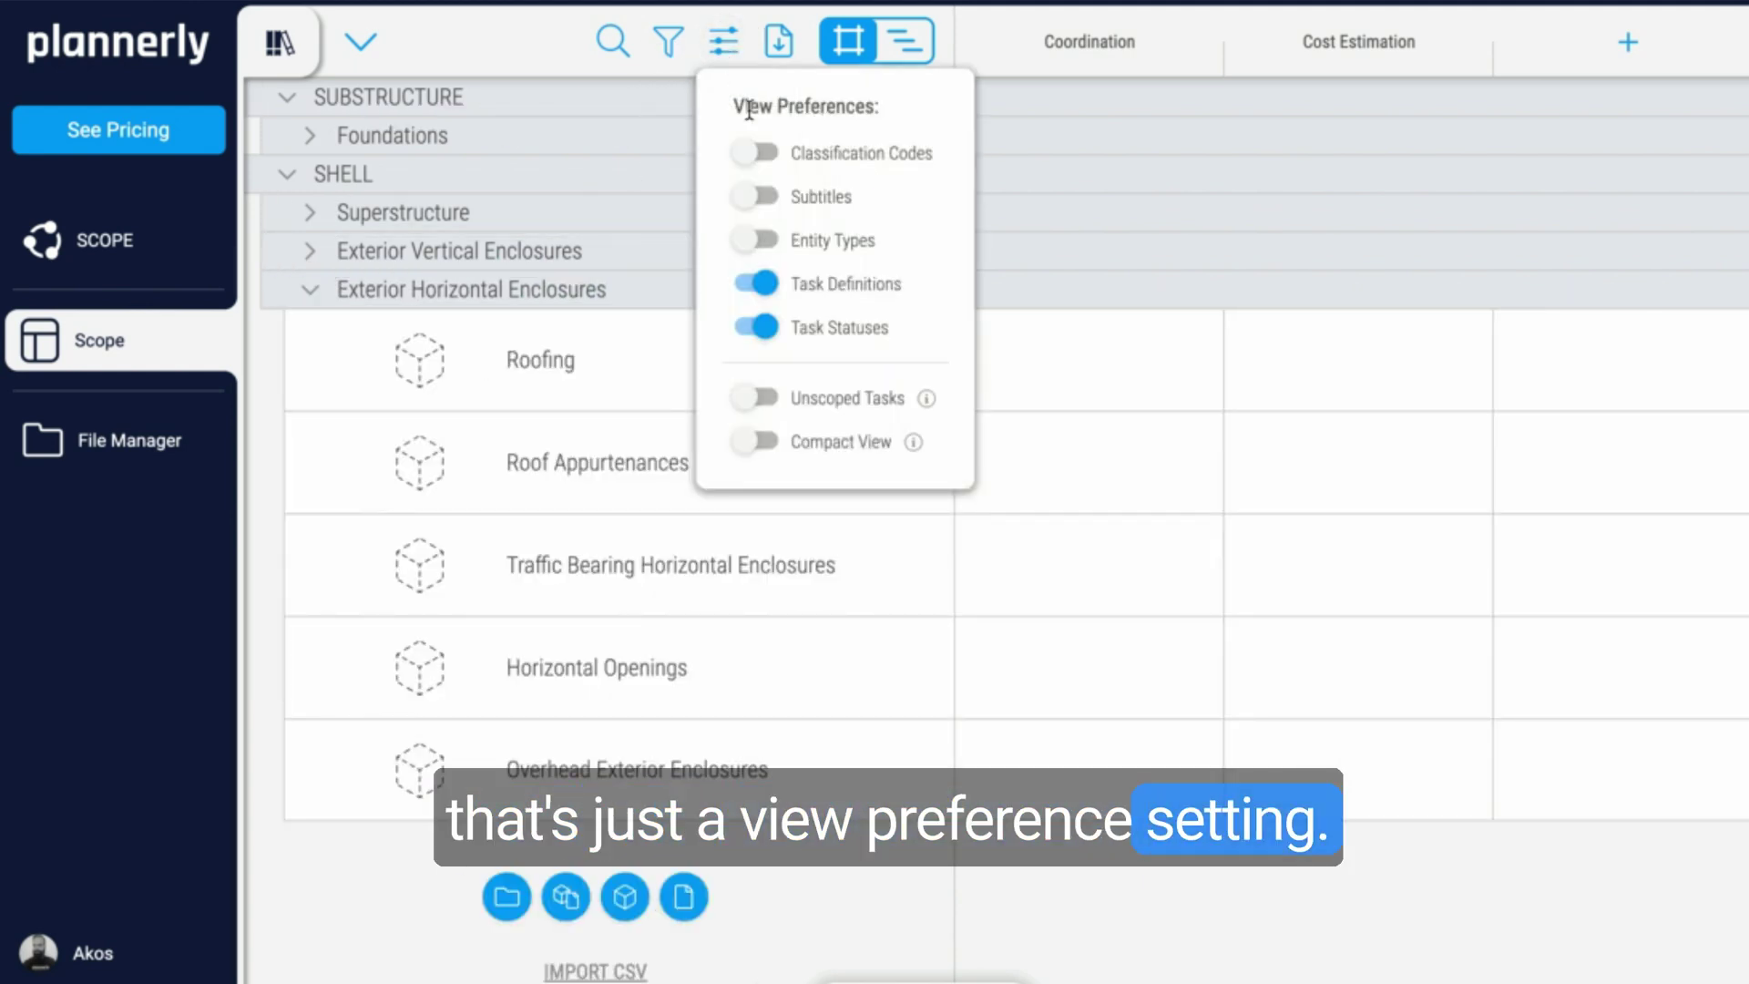
pyautogui.click(763, 152)
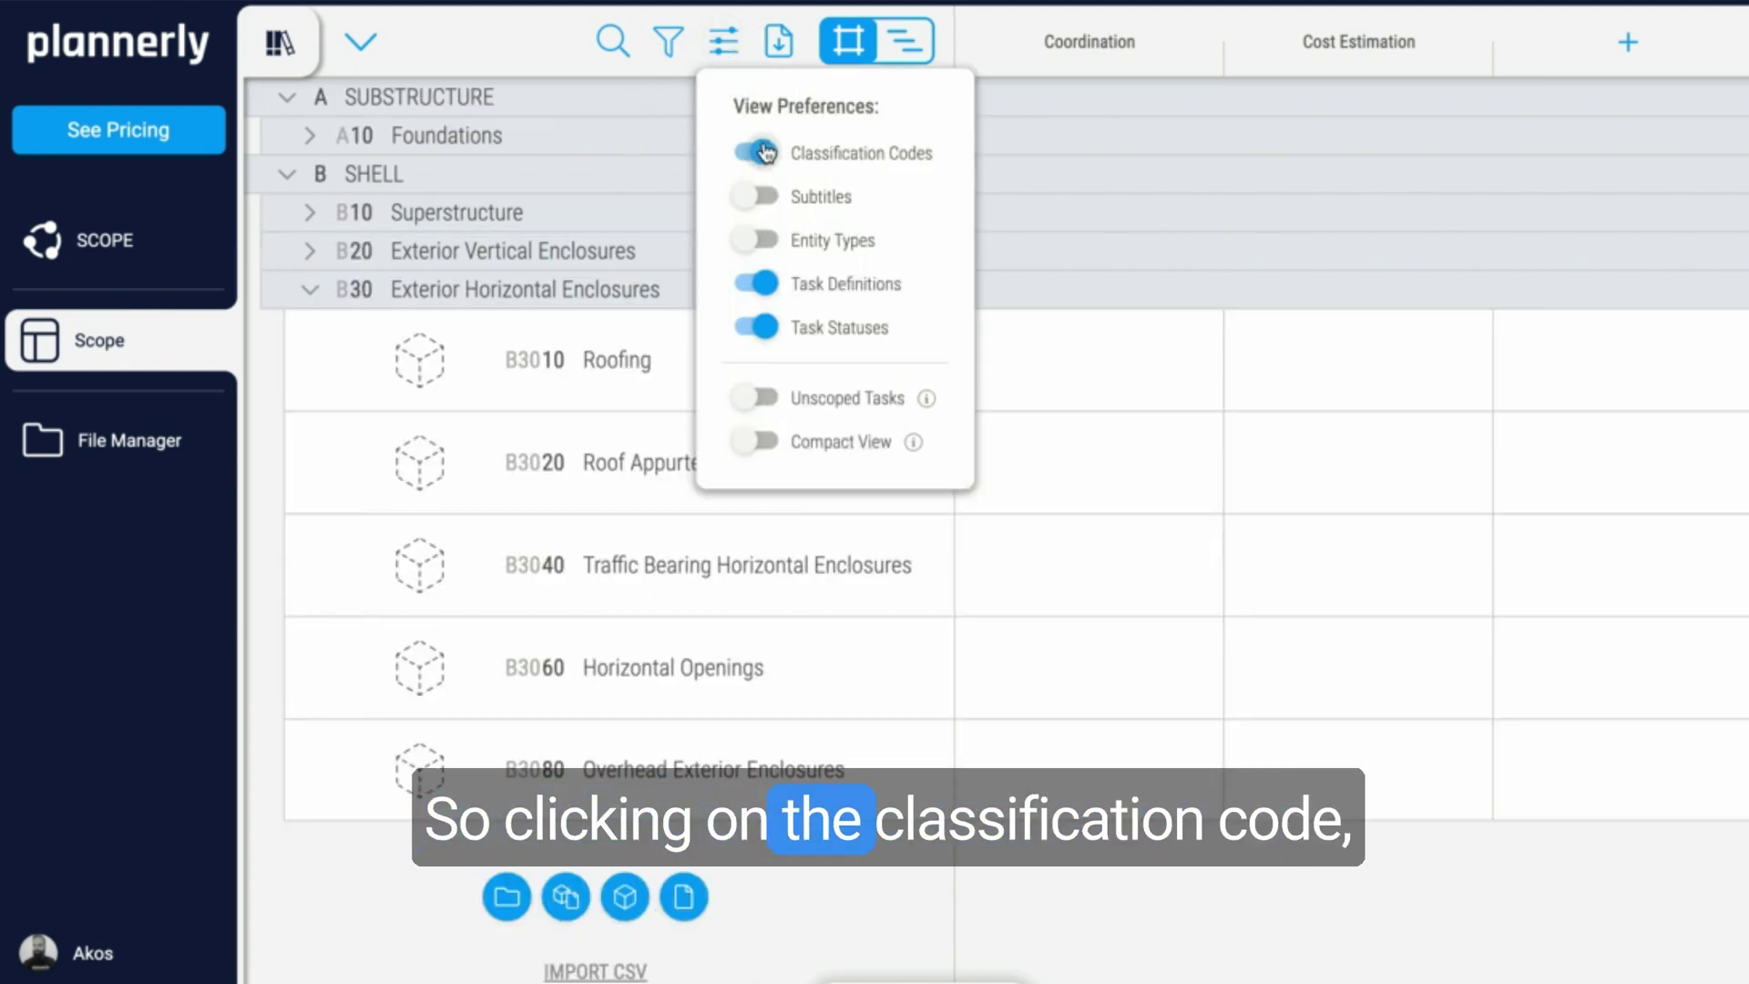
pyautogui.click(279, 570)
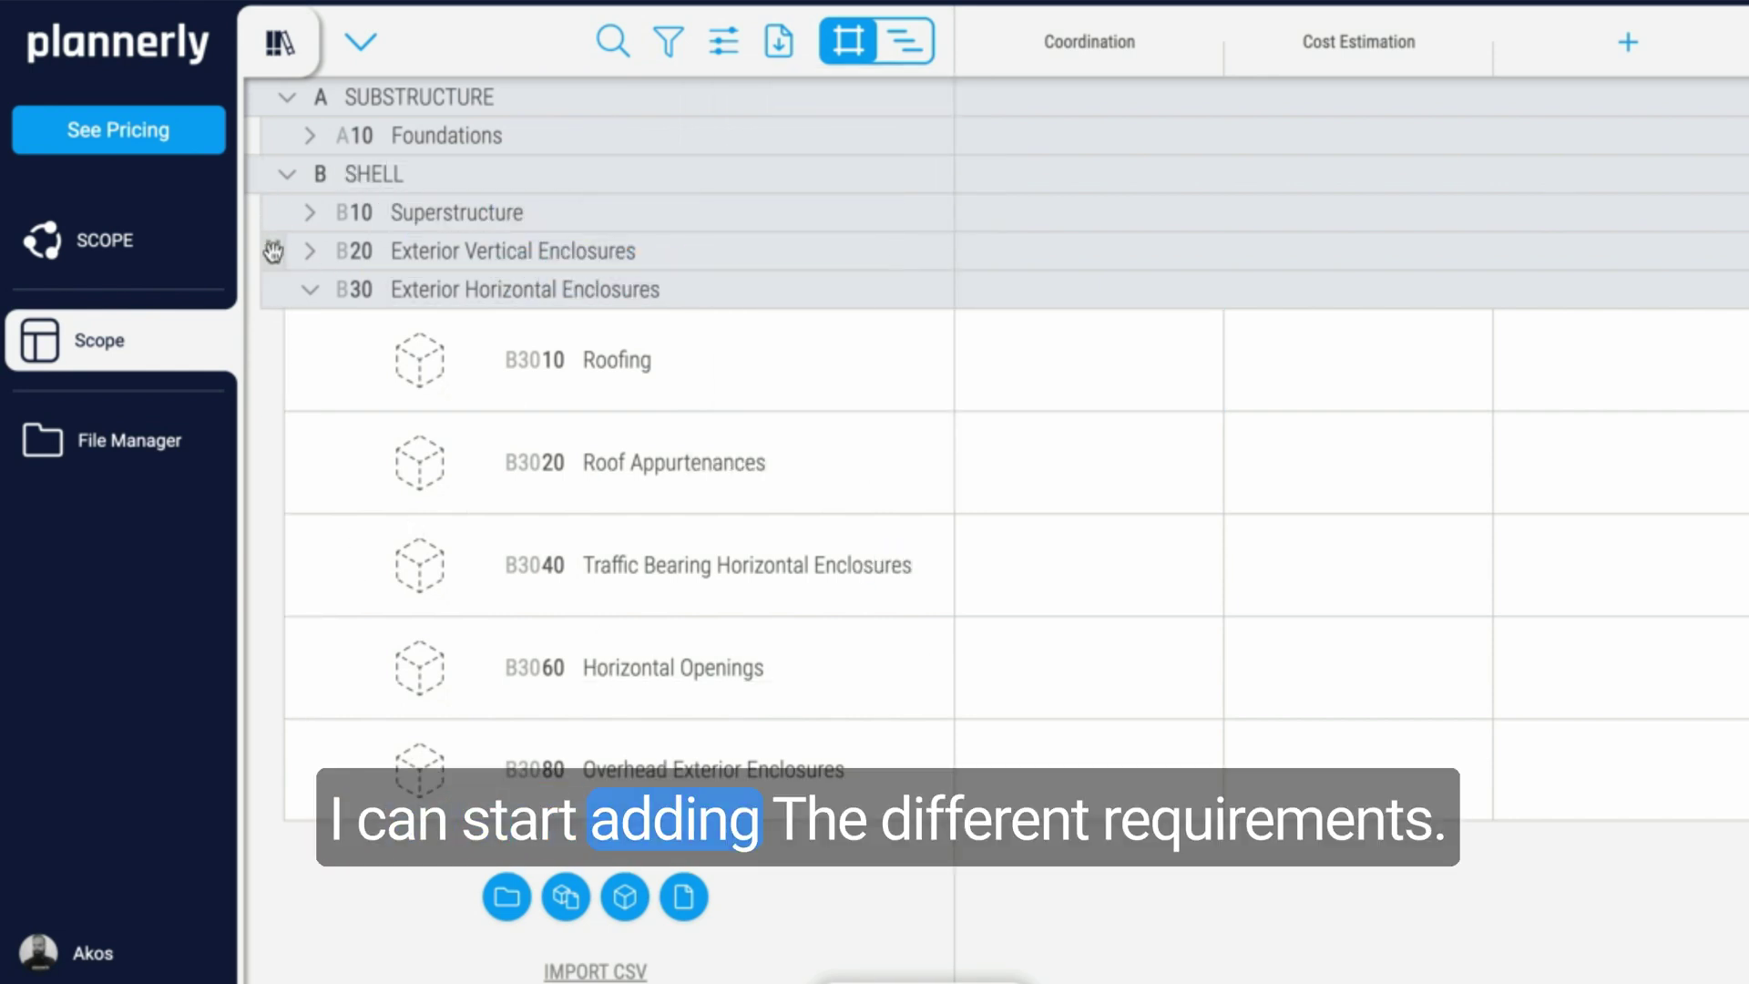
# Step: Under B10 Superstructure, request Floor Construction geometry at Coordination and Cost Estimation
pyautogui.click(311, 216)
pyautogui.click(1308, 300)
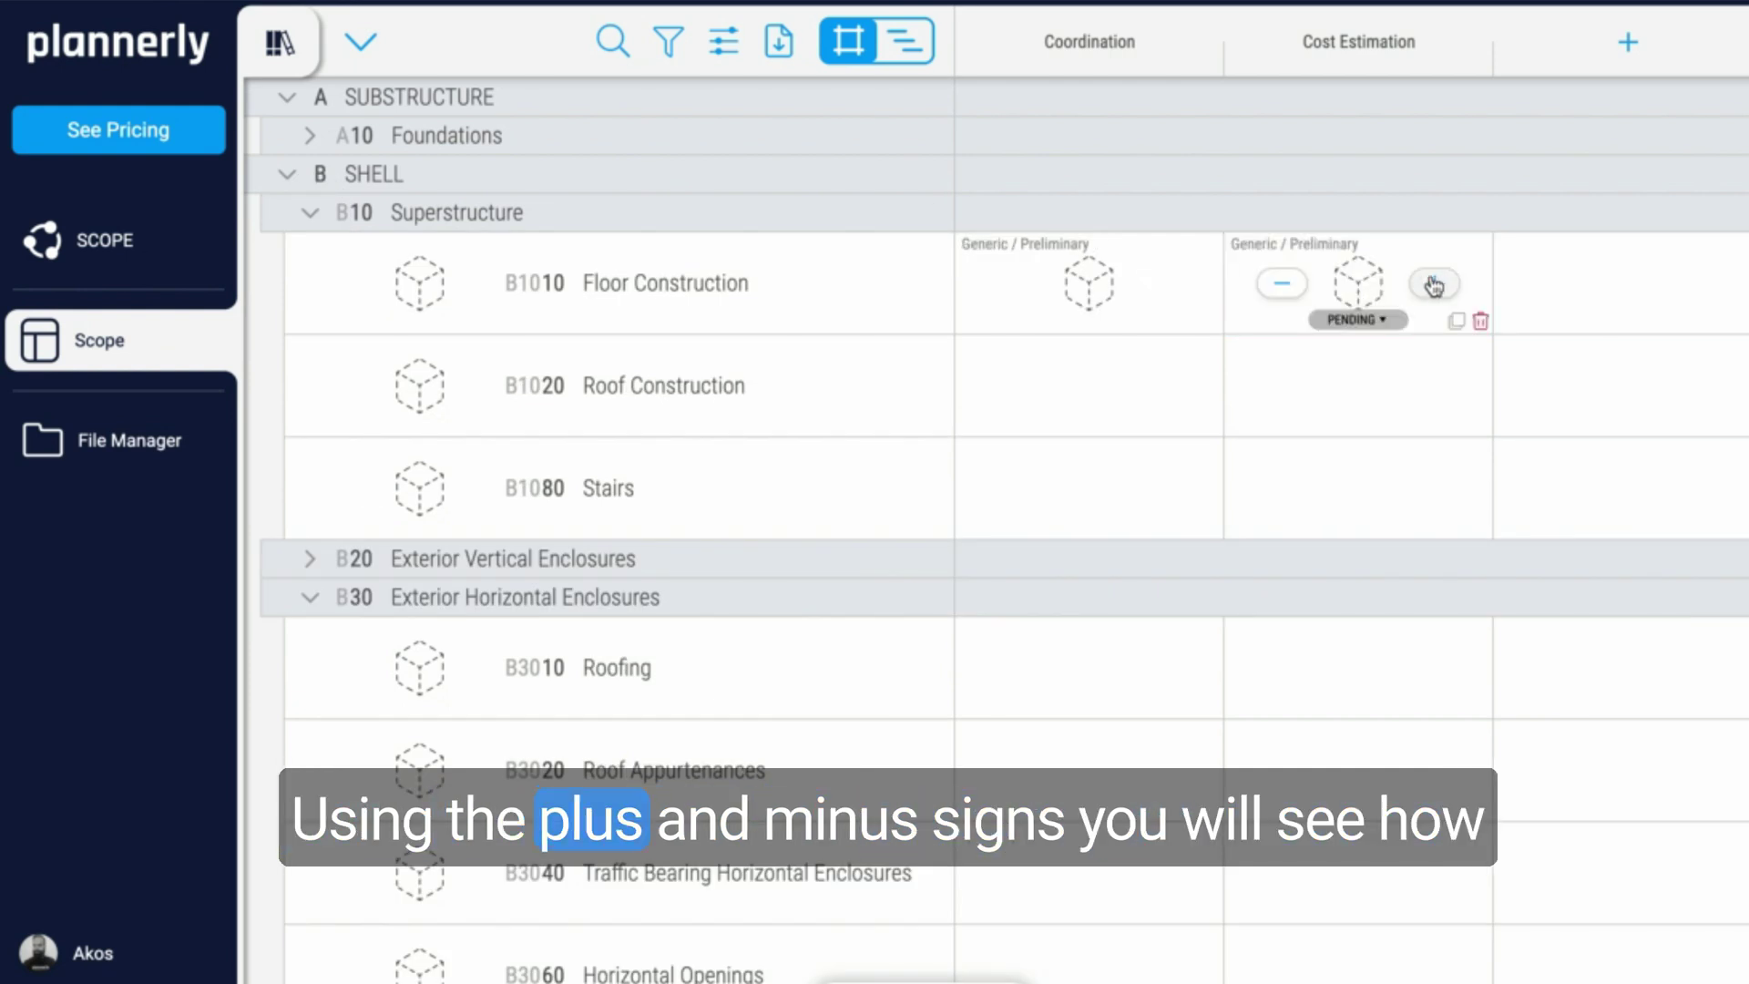
pyautogui.click(1436, 285)
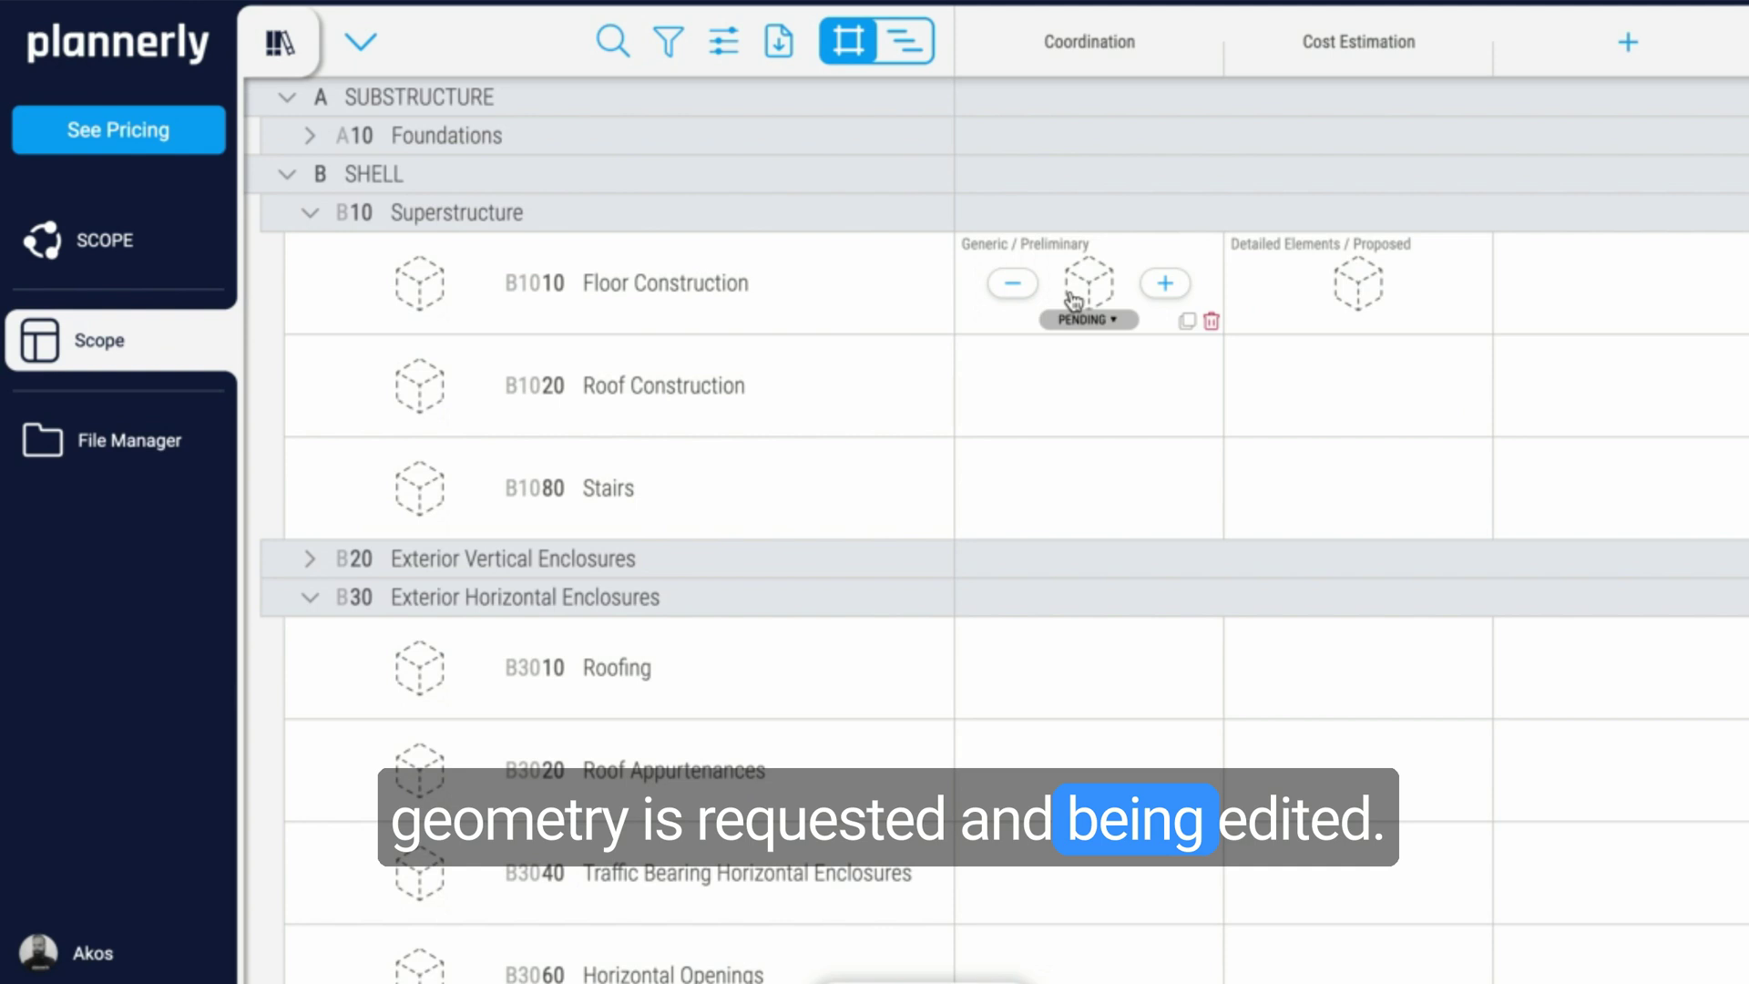
pyautogui.click(872, 964)
# Step: Start the CSV requirements import and check the Pset_WallCommon group in cell B2 of the import sheet
pyautogui.click(1665, 558)
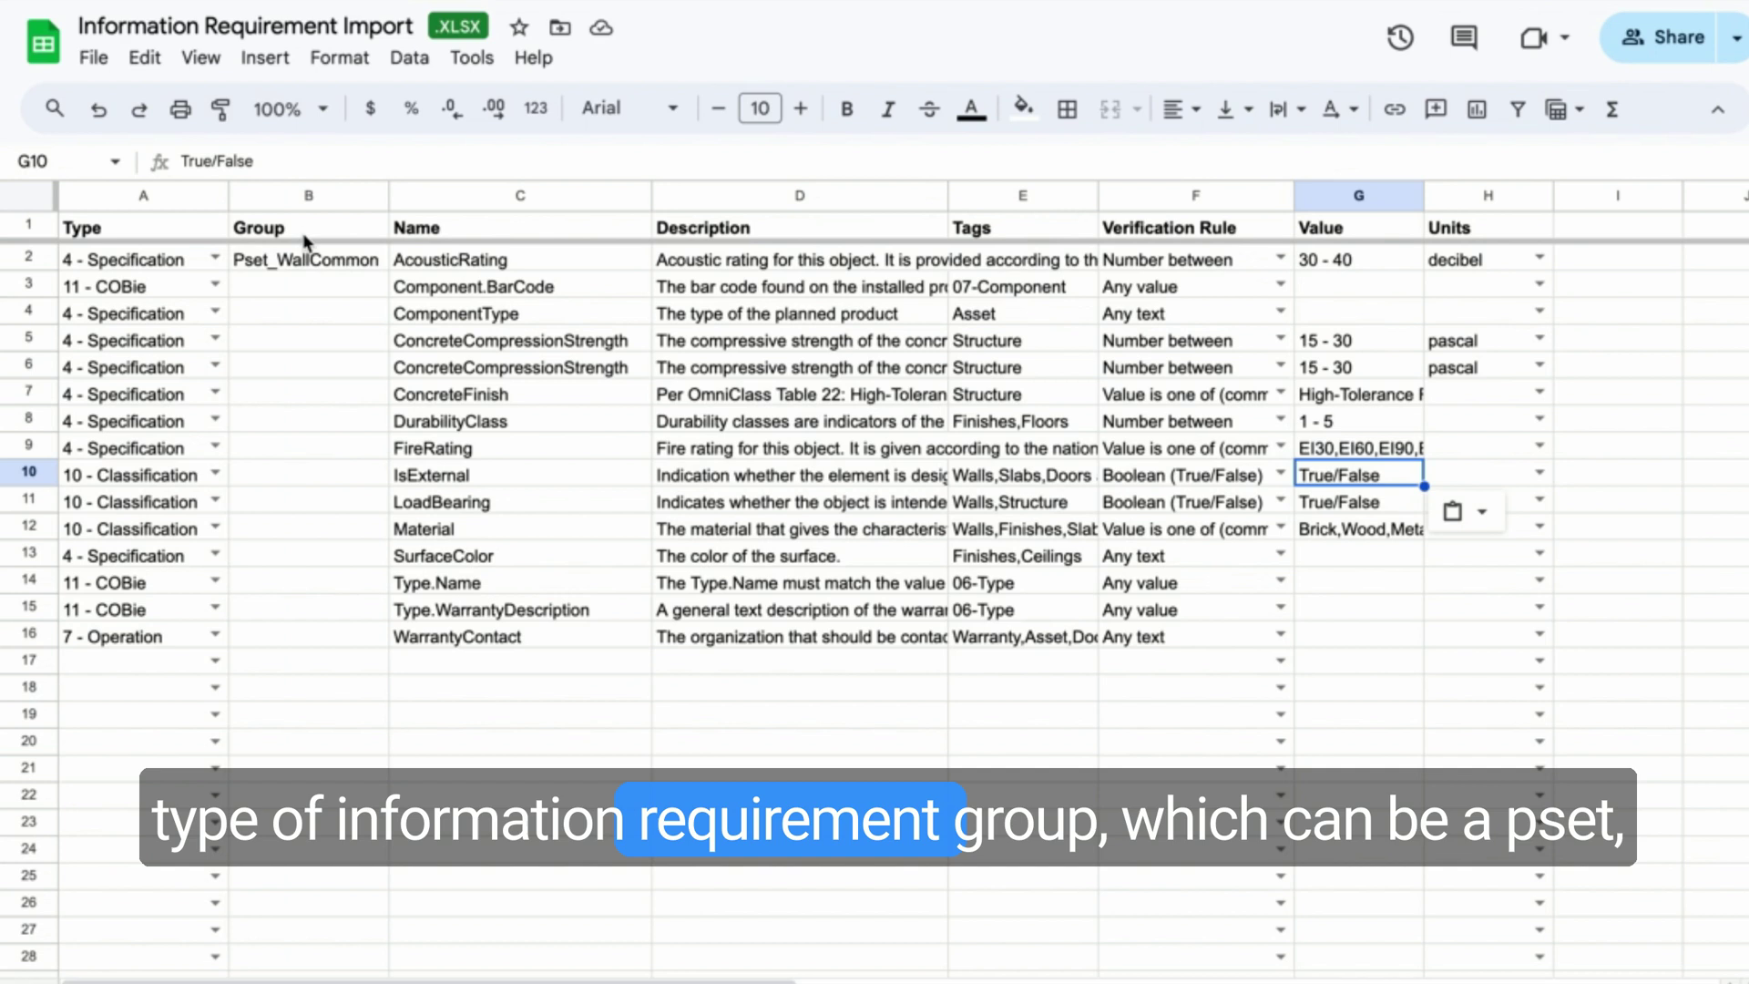
pyautogui.click(326, 255)
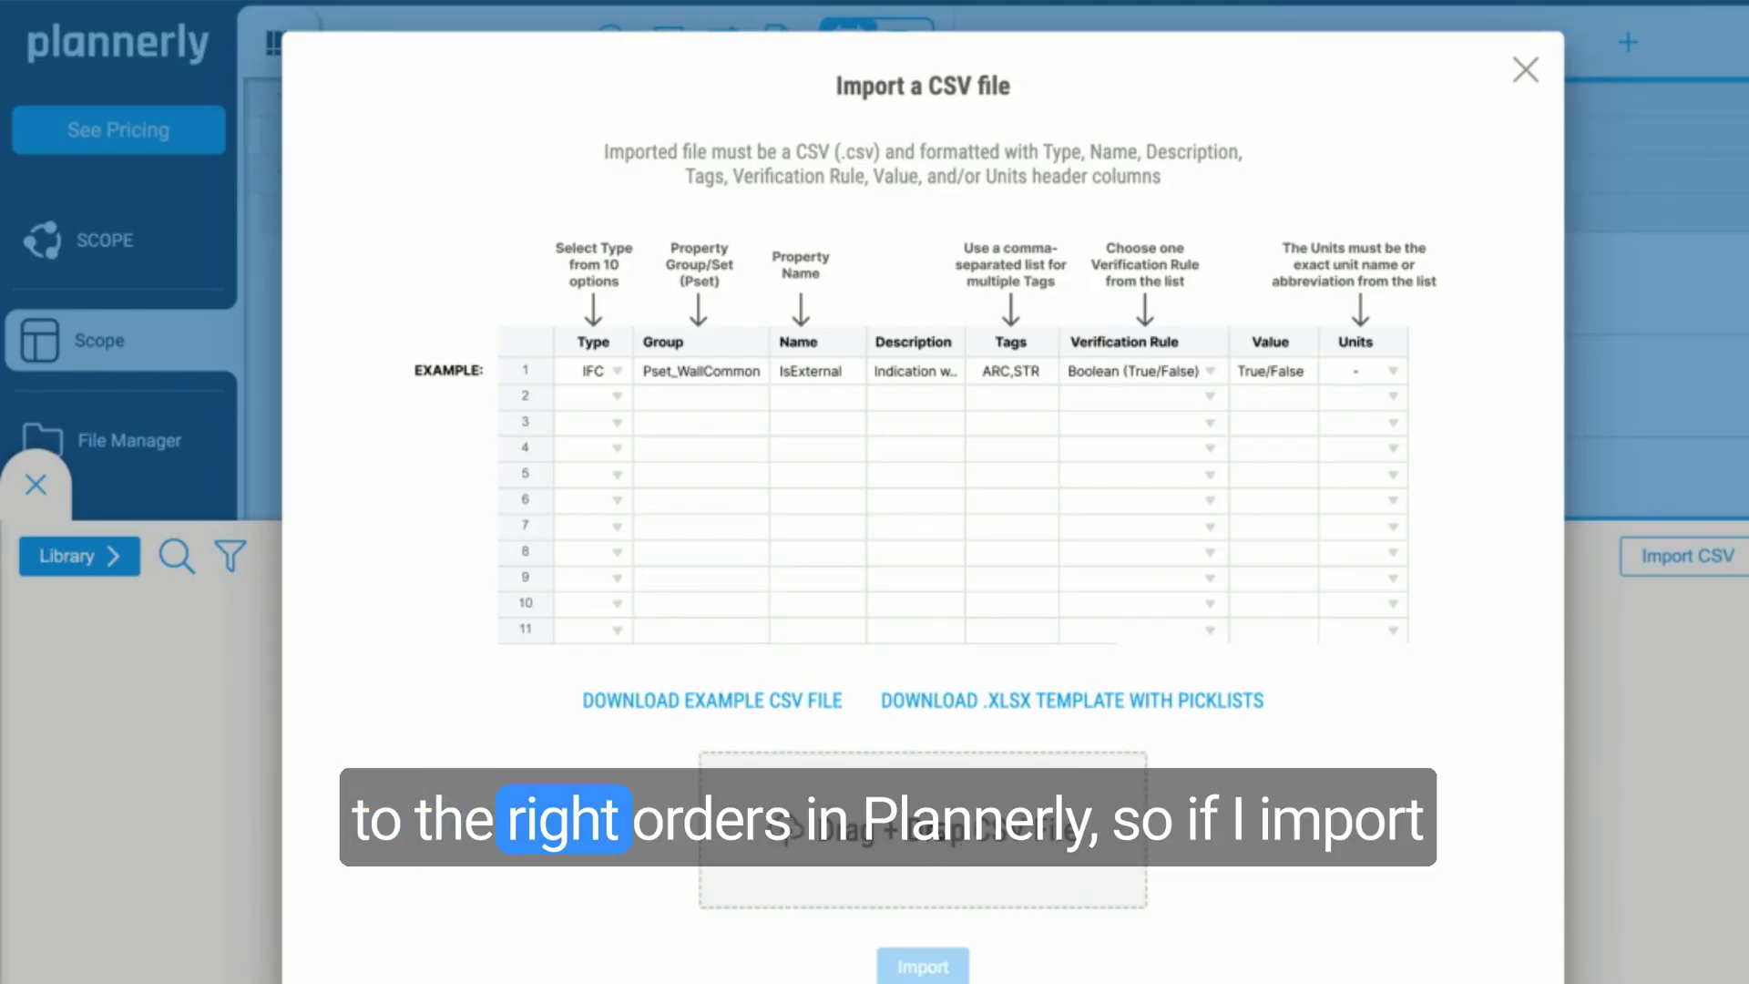
# Step: Import 'Information Requirement Import Example.csv', adding 15 requirements such as AcousticRating, ConcreteFinish and DurabilityClass
pyautogui.click(925, 838)
pyautogui.click(627, 167)
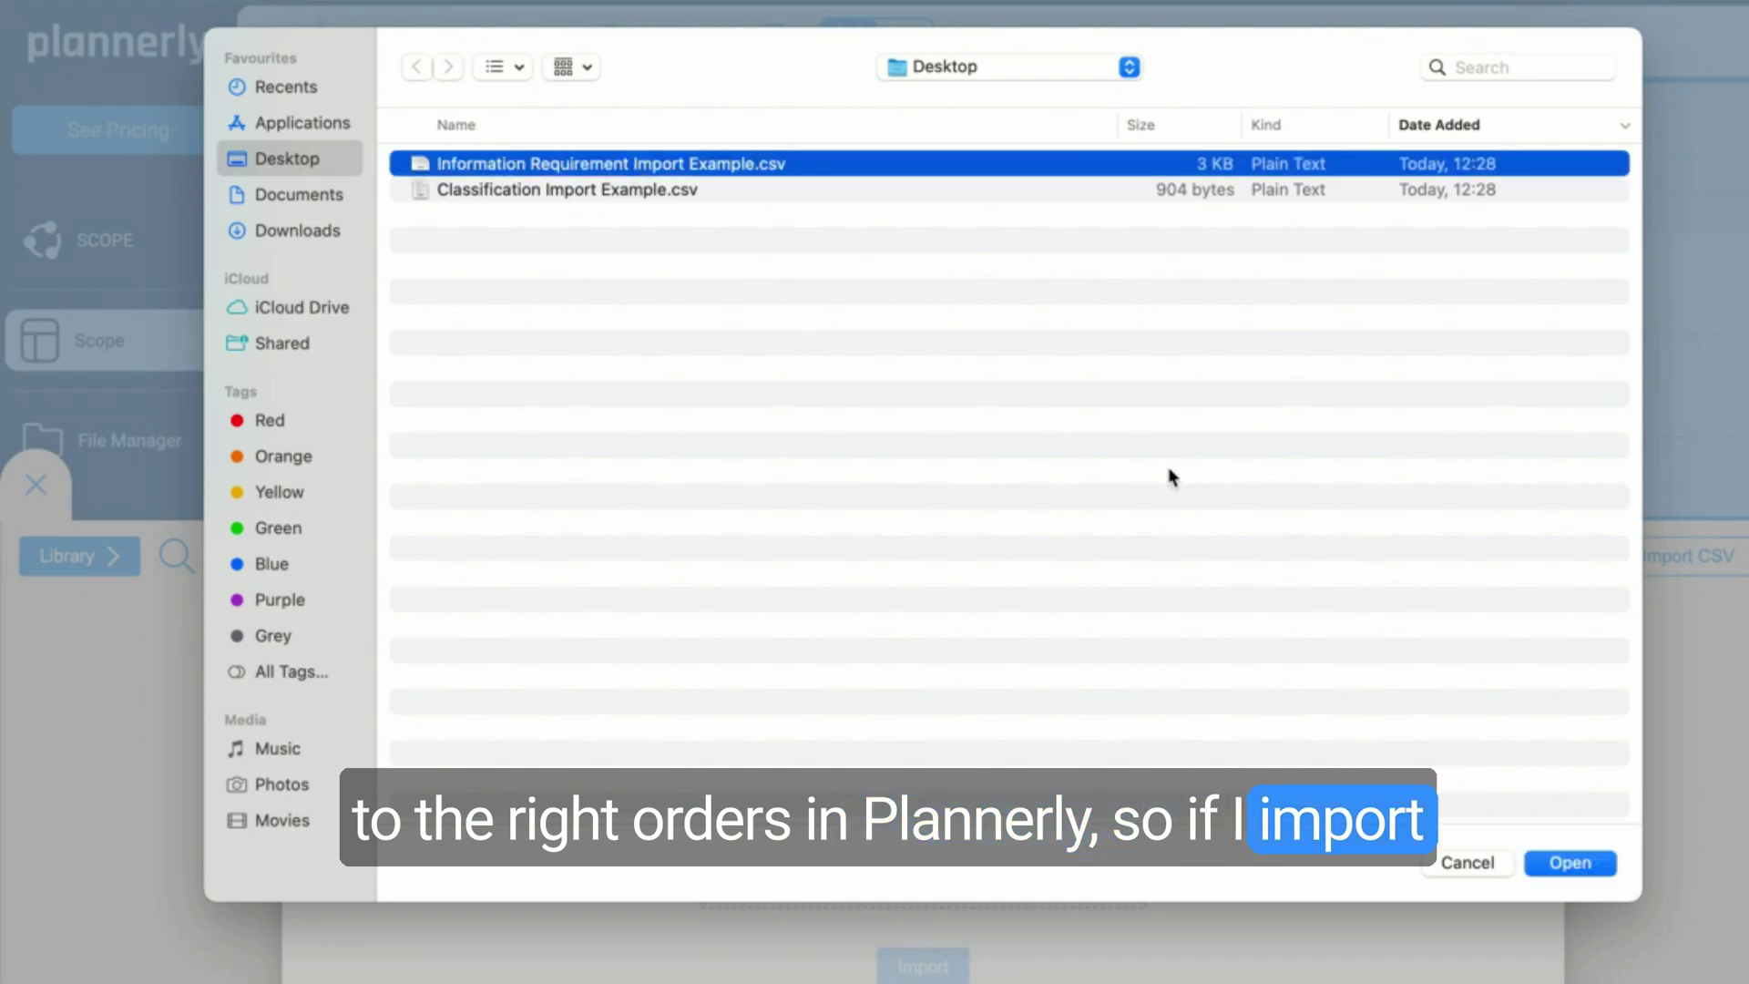
pyautogui.click(1554, 862)
pyautogui.scroll(-5, 1182, 782)
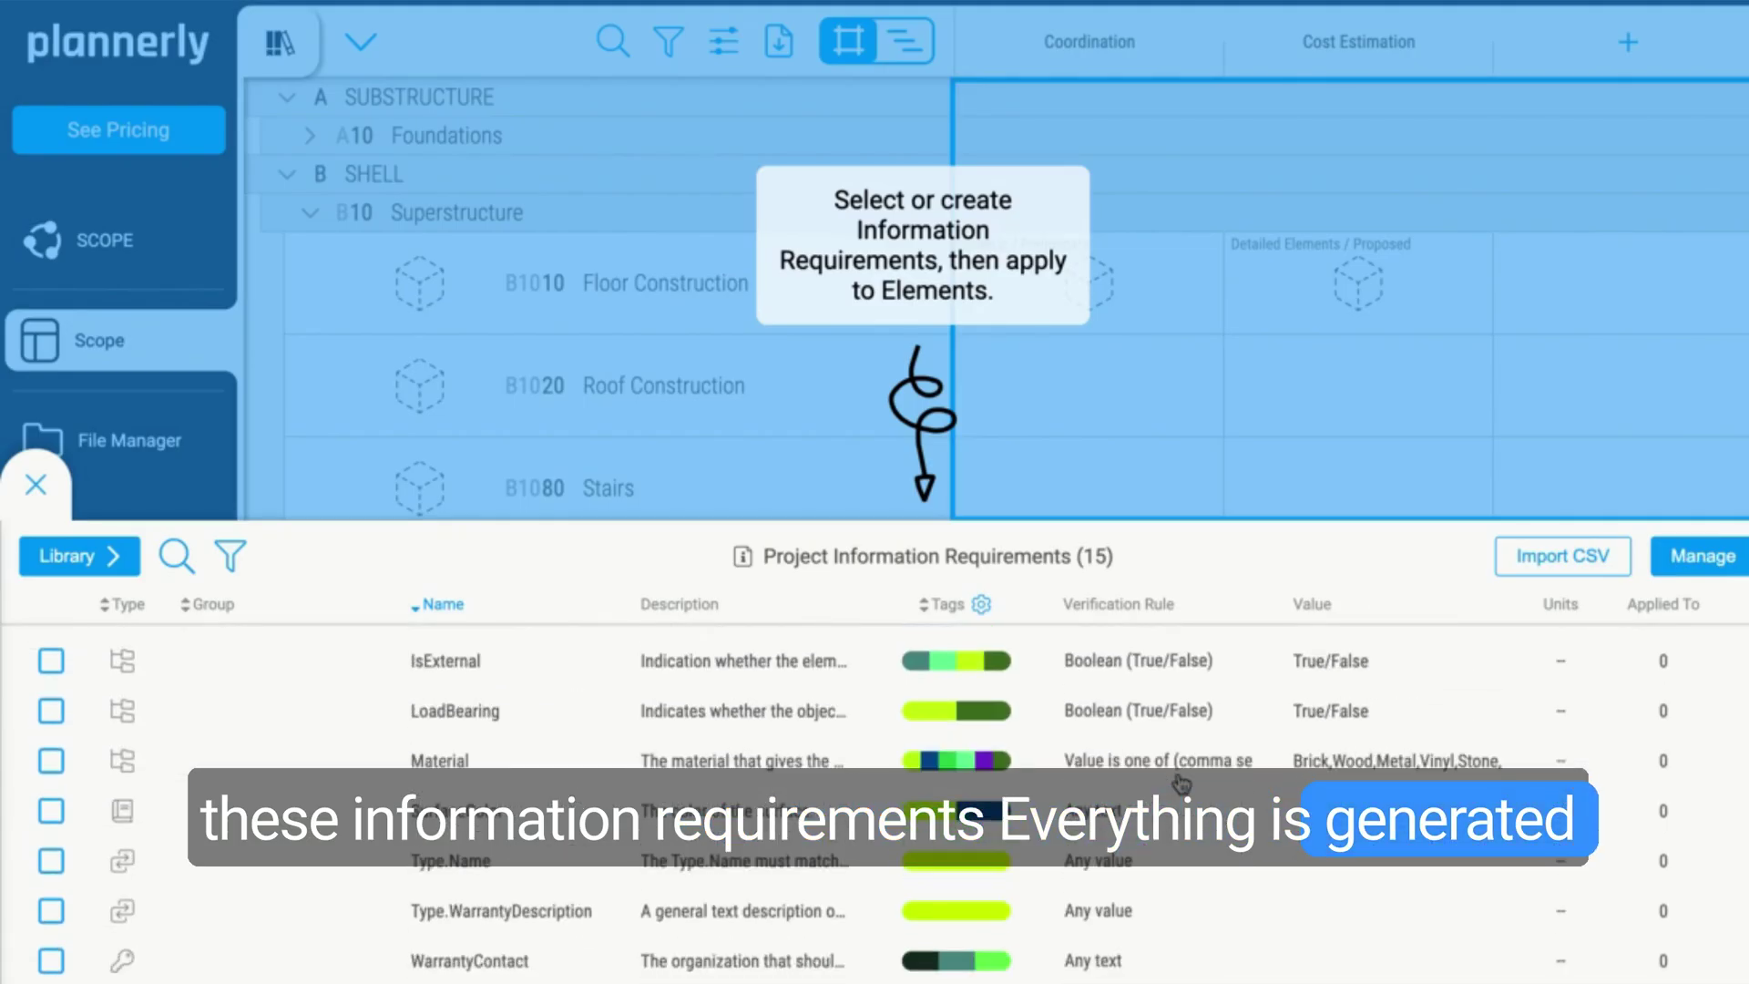
pyautogui.scroll(5, 1182, 784)
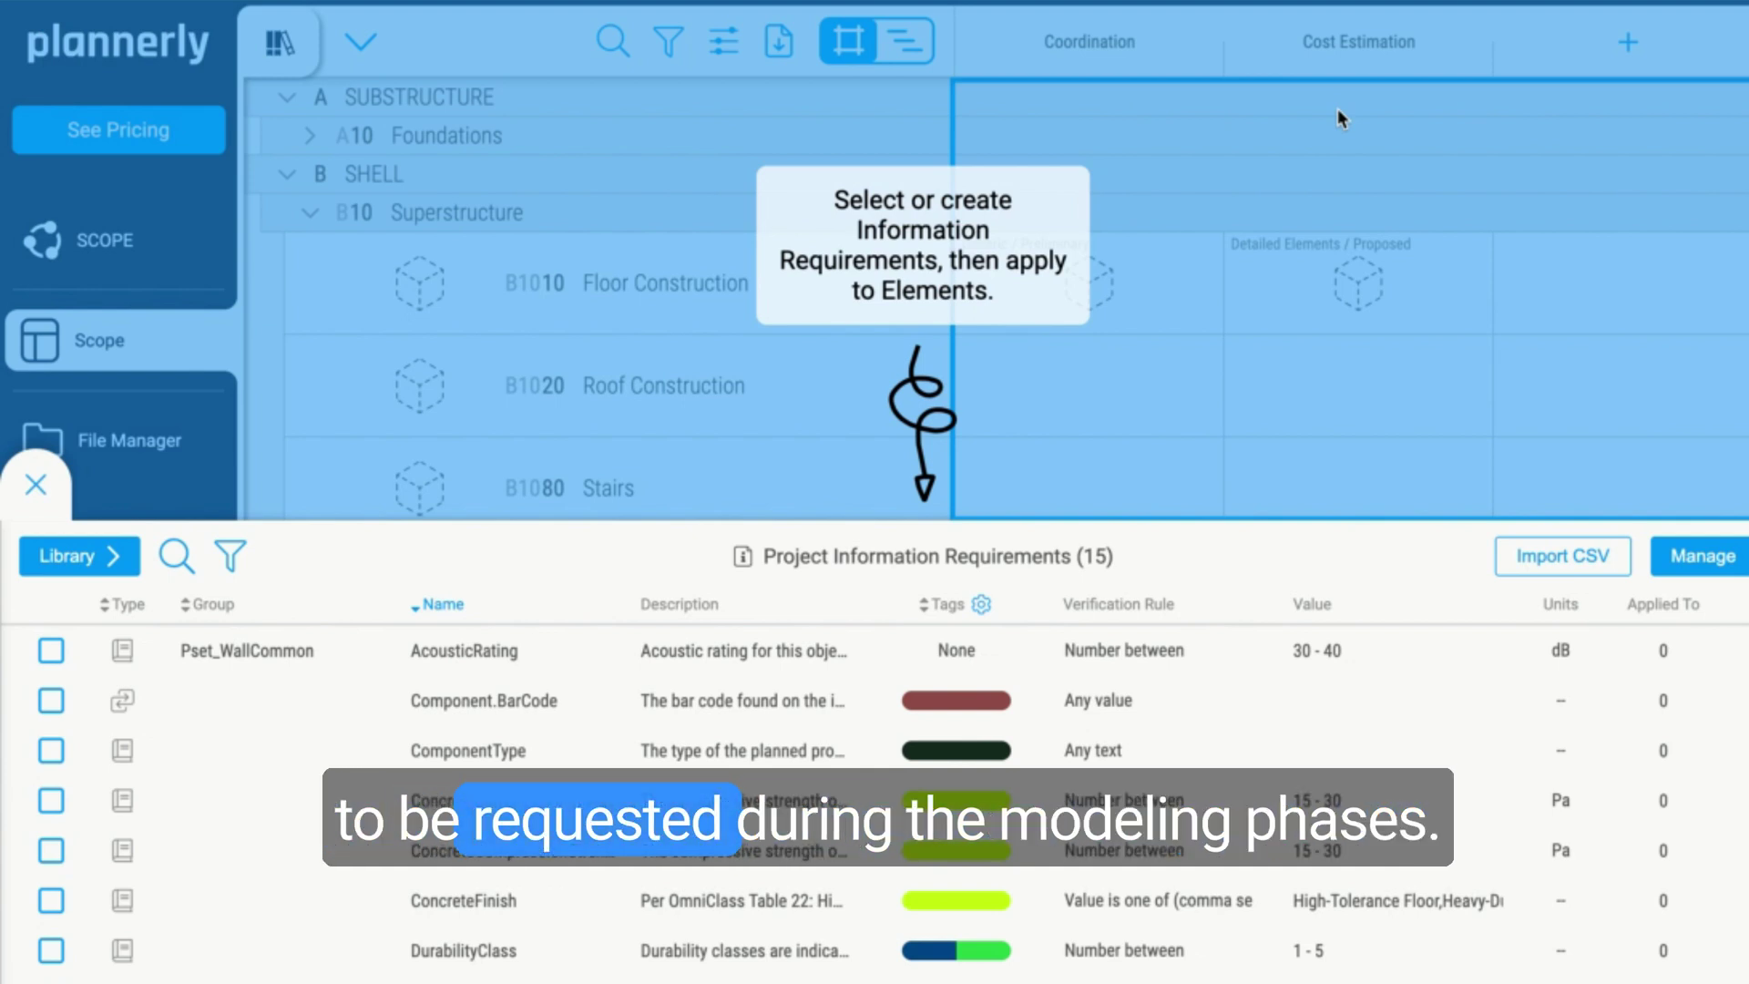
# Step: Assign ConcreteFinish to B1010 Floor Construction at Coordination and bring the requirements list back
pyautogui.click(51, 901)
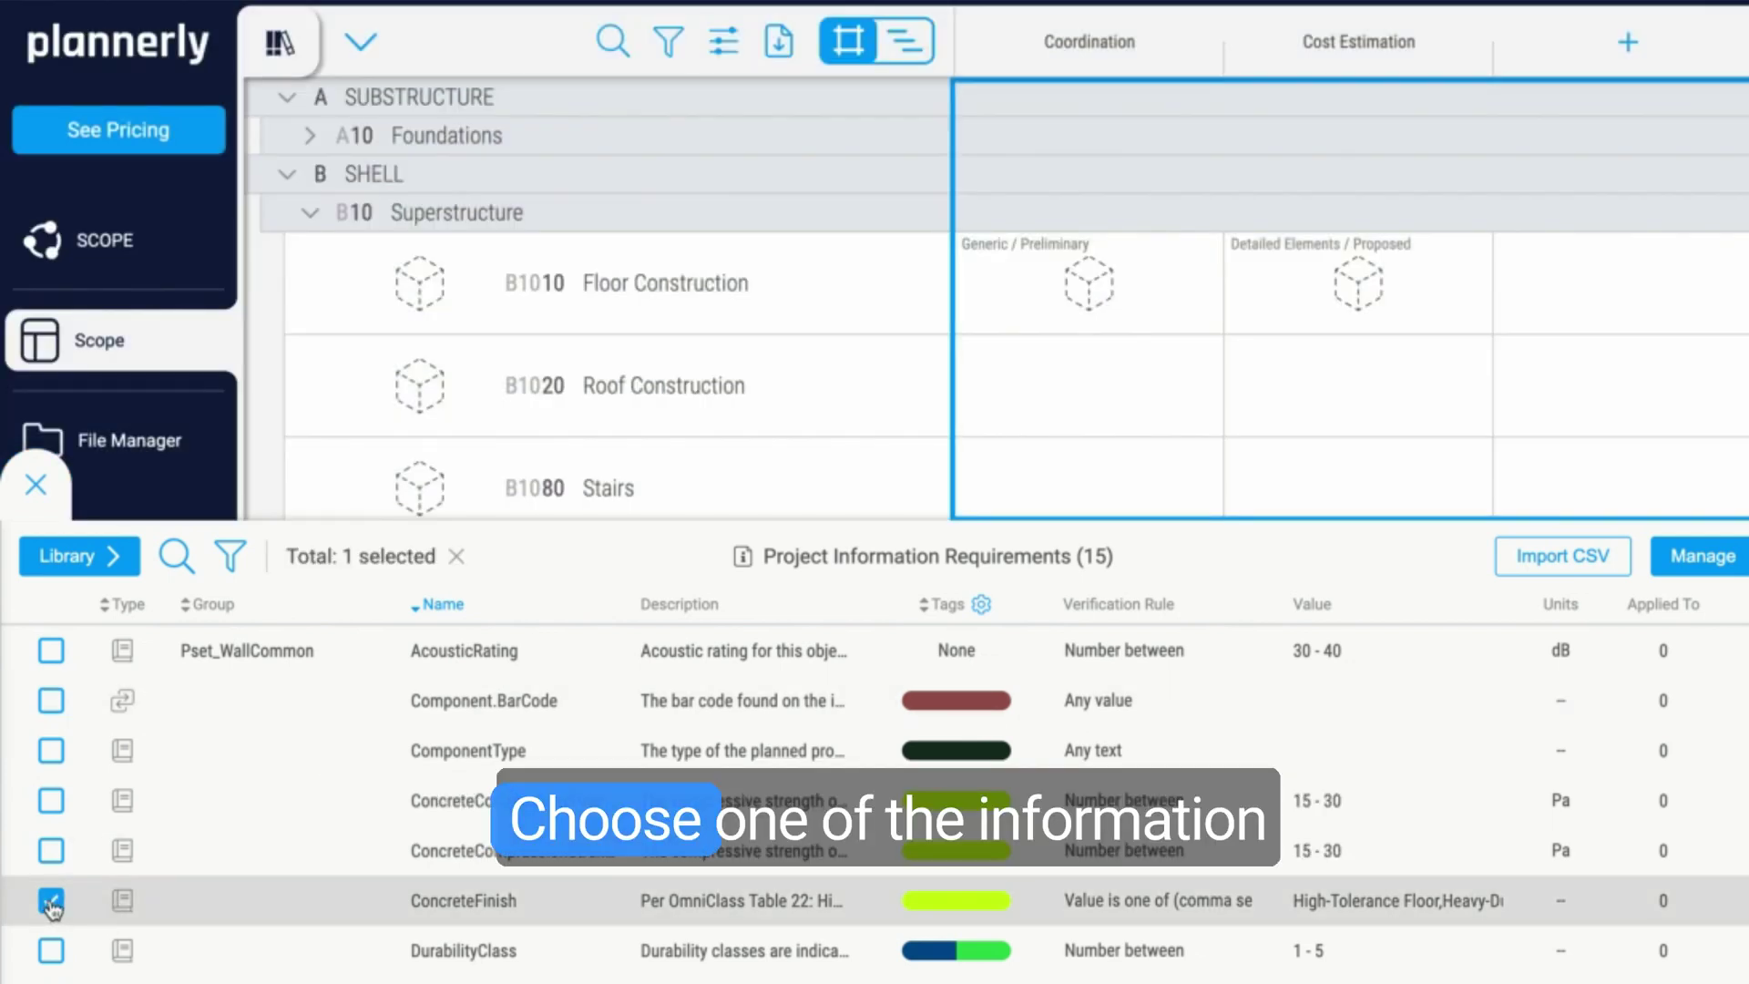
pyautogui.moveTo(1057, 328)
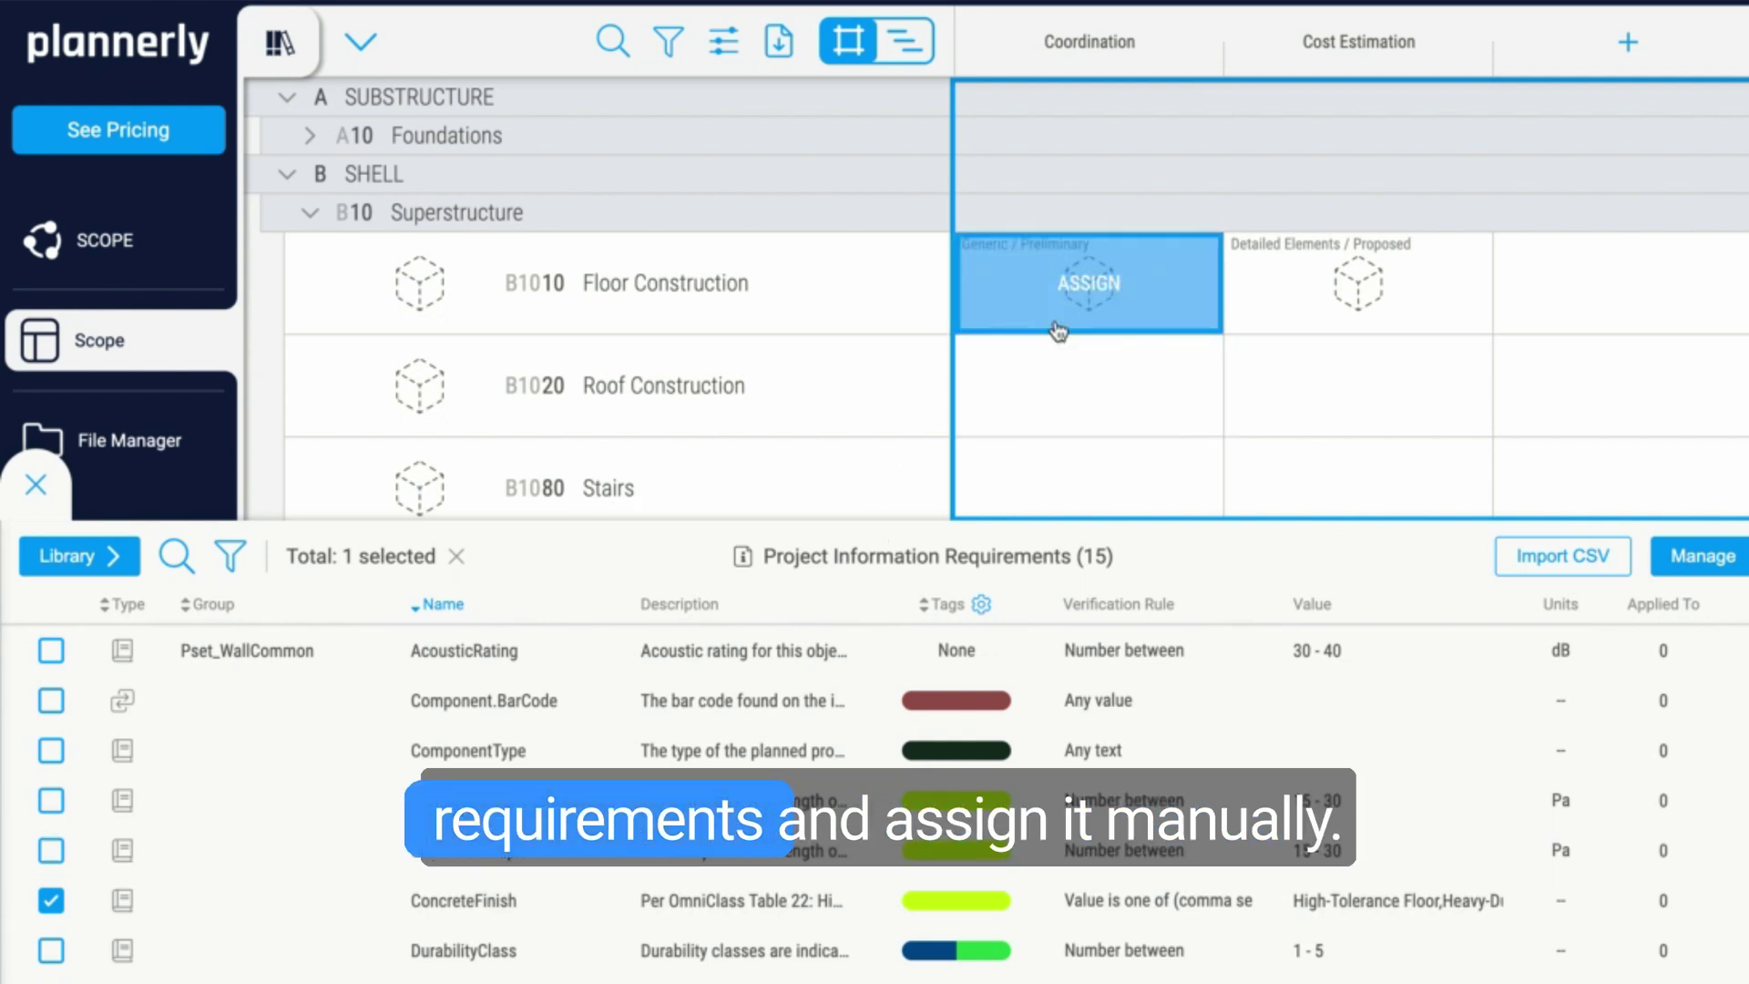
pyautogui.click(1086, 285)
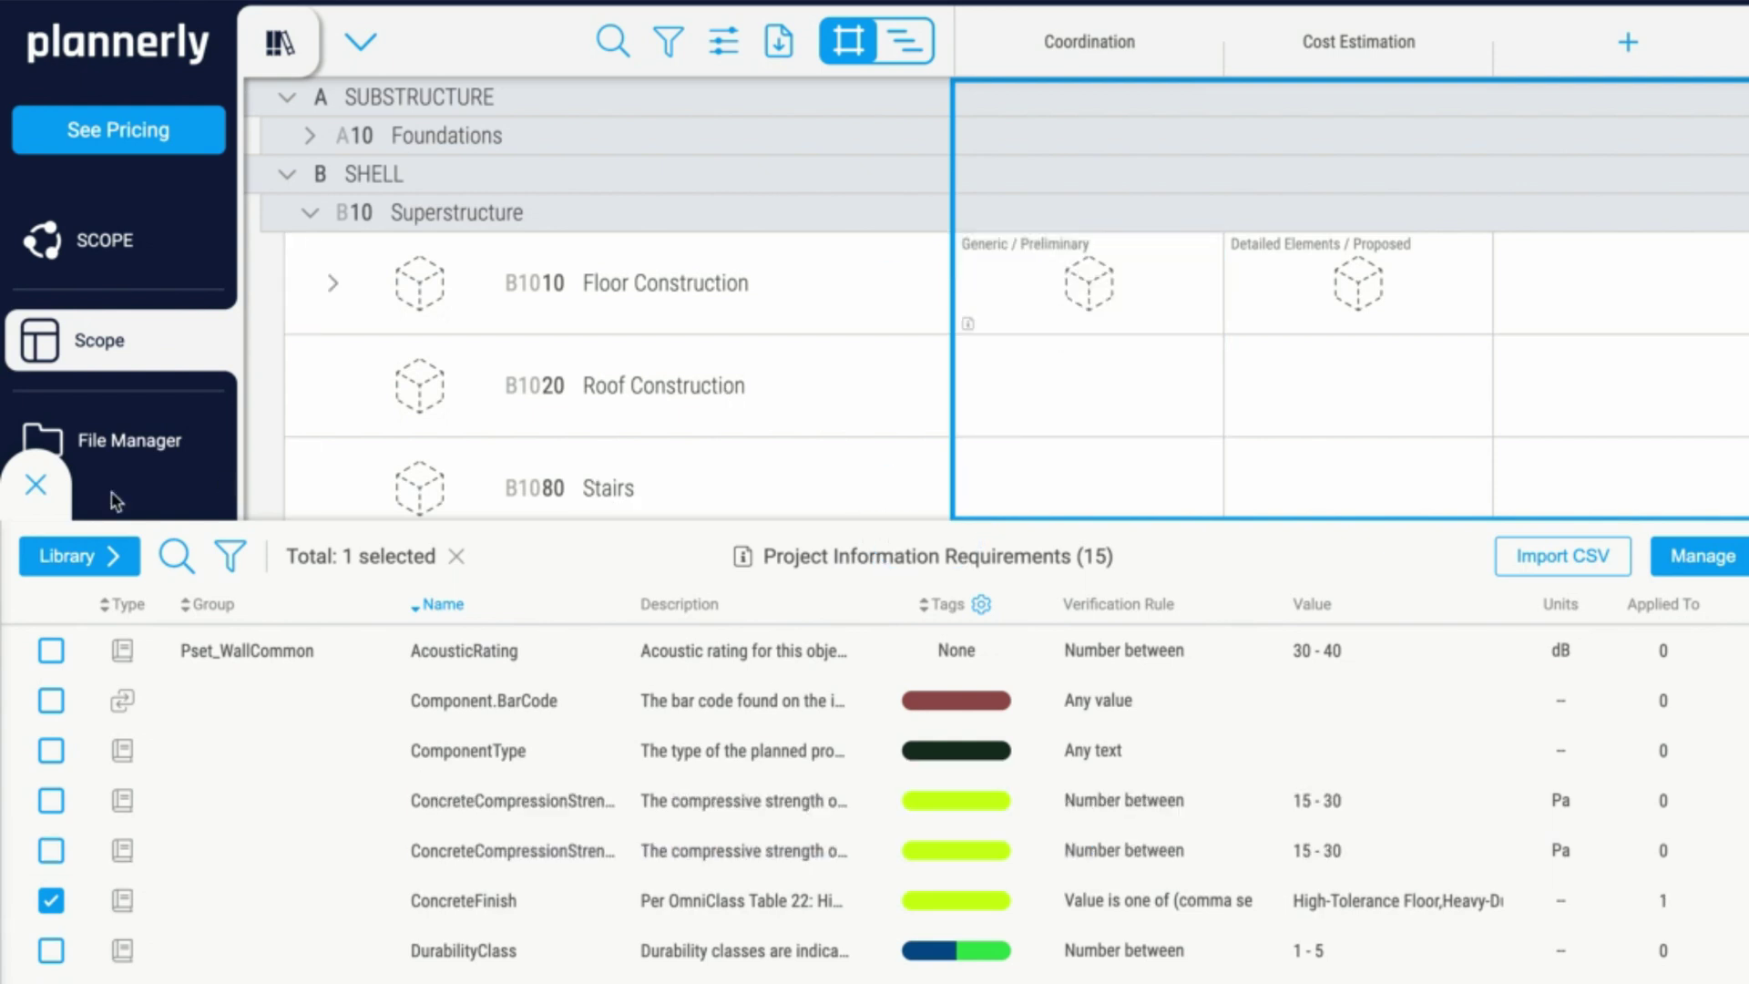
pyautogui.moveTo(1403, 792)
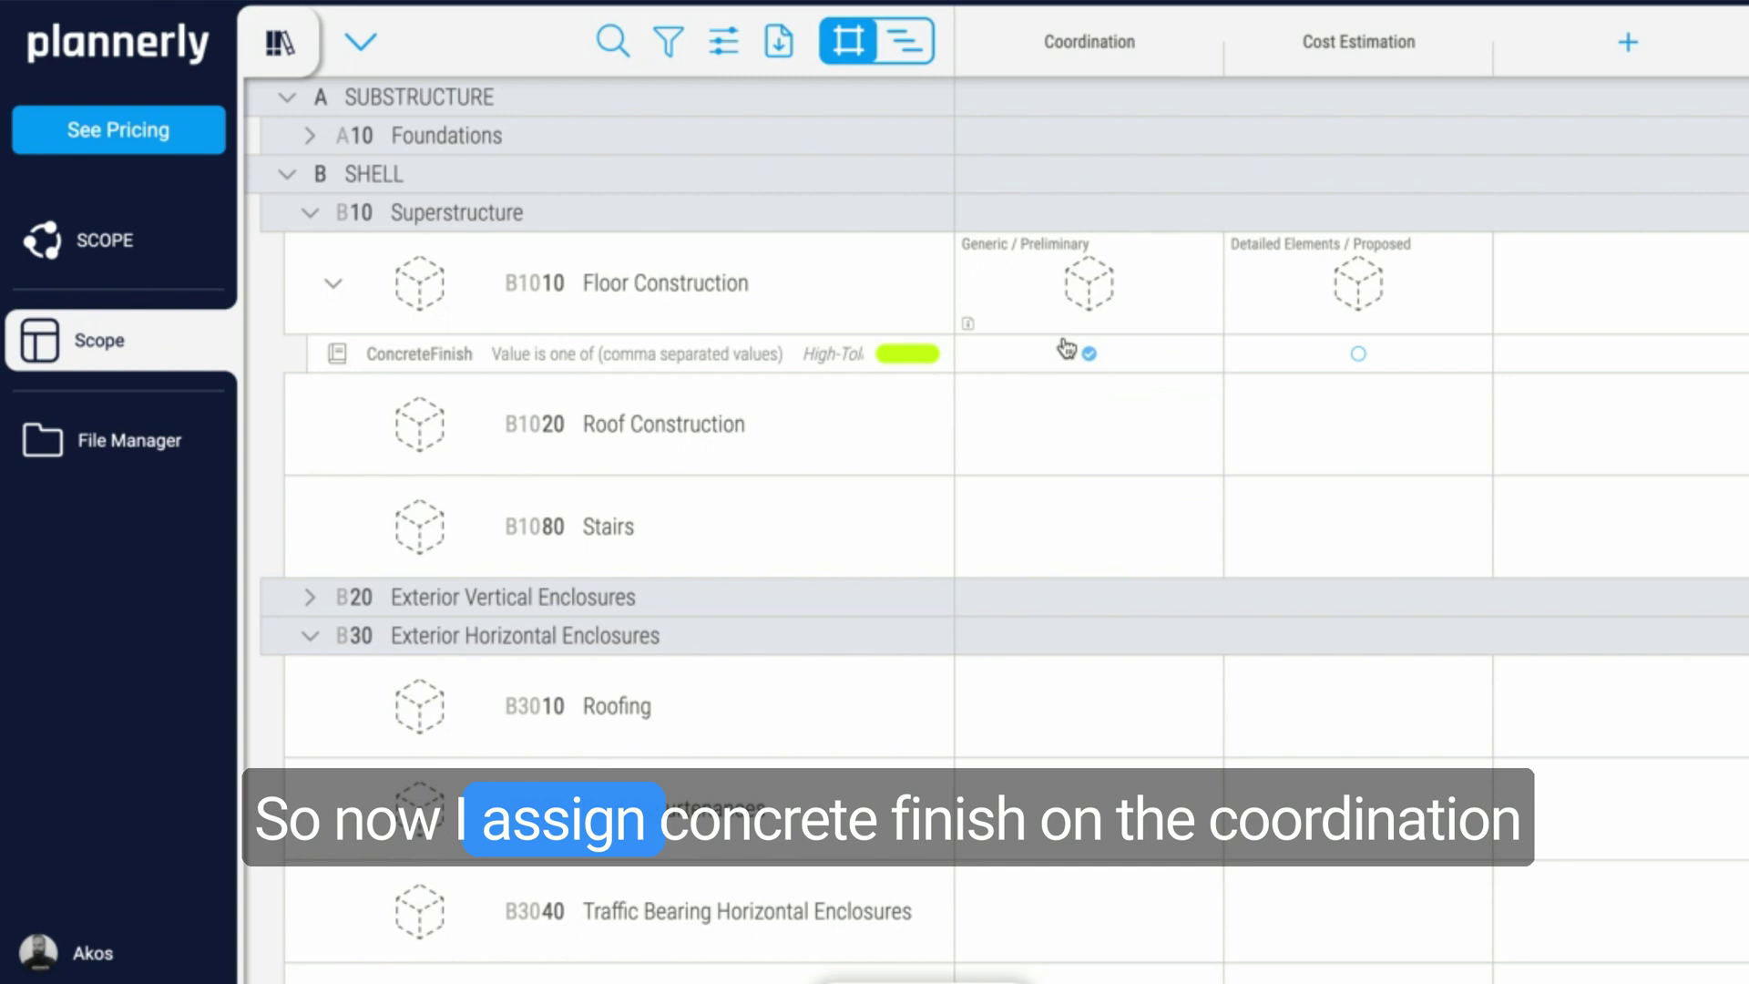
pyautogui.moveTo(1063, 326)
pyautogui.moveTo(1074, 292)
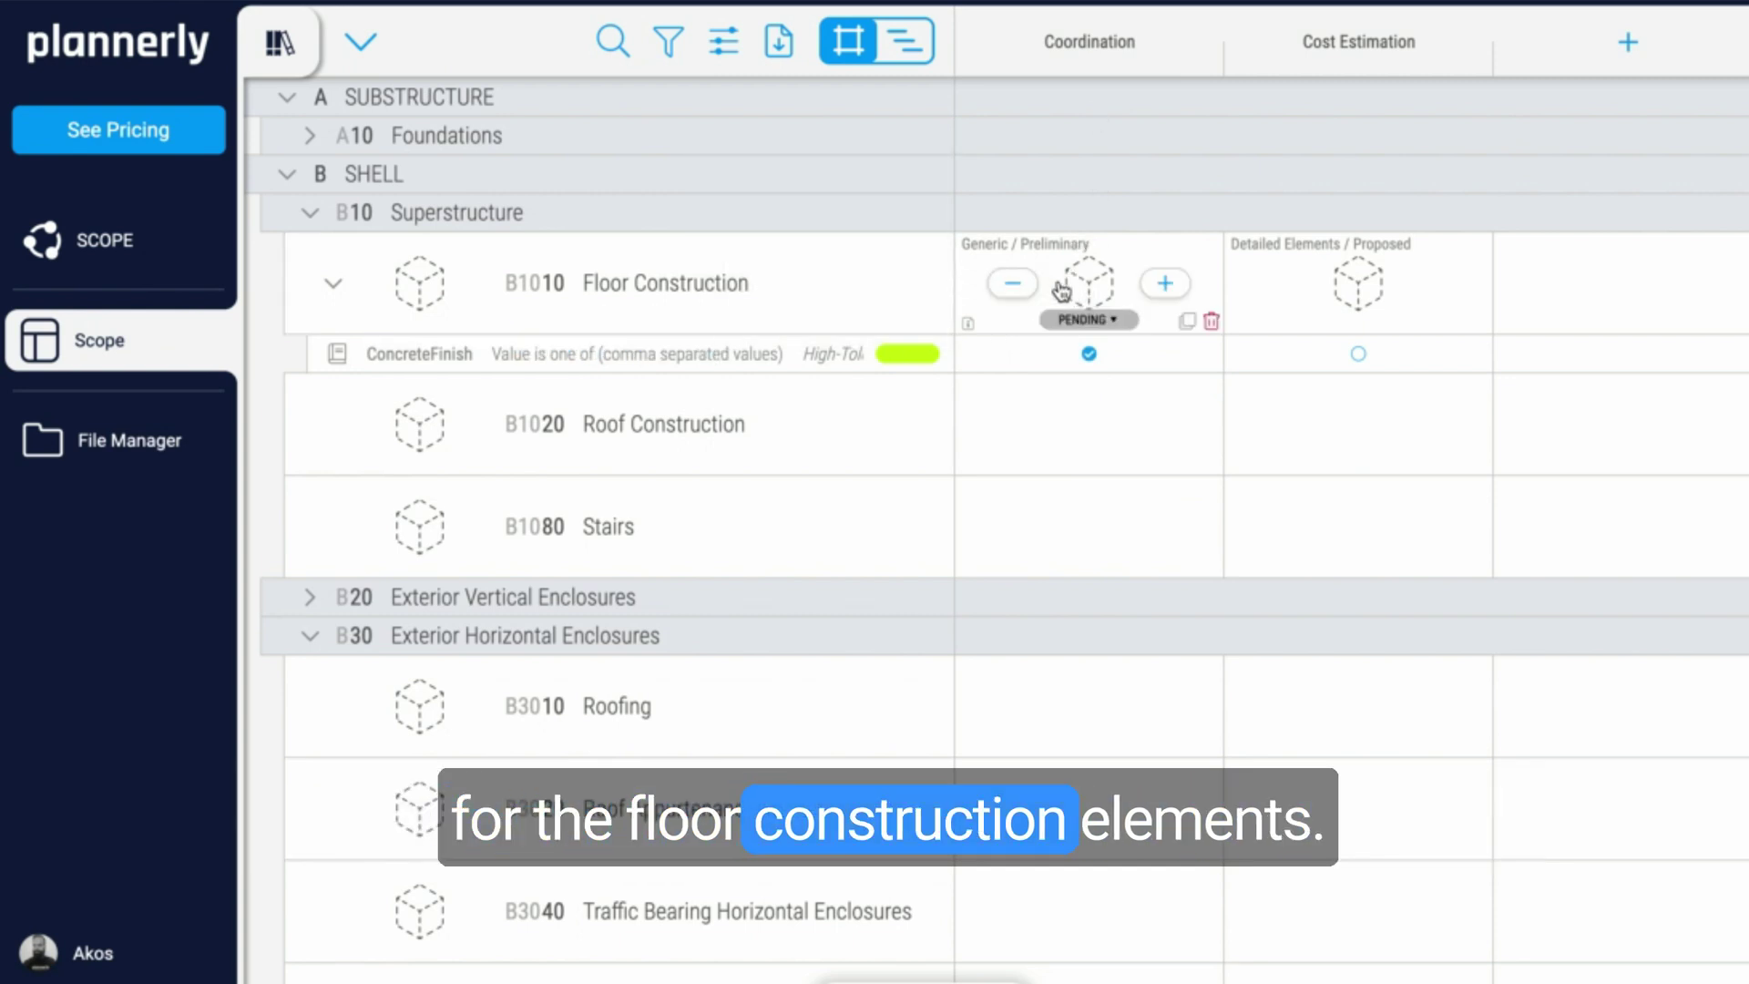
pyautogui.click(890, 964)
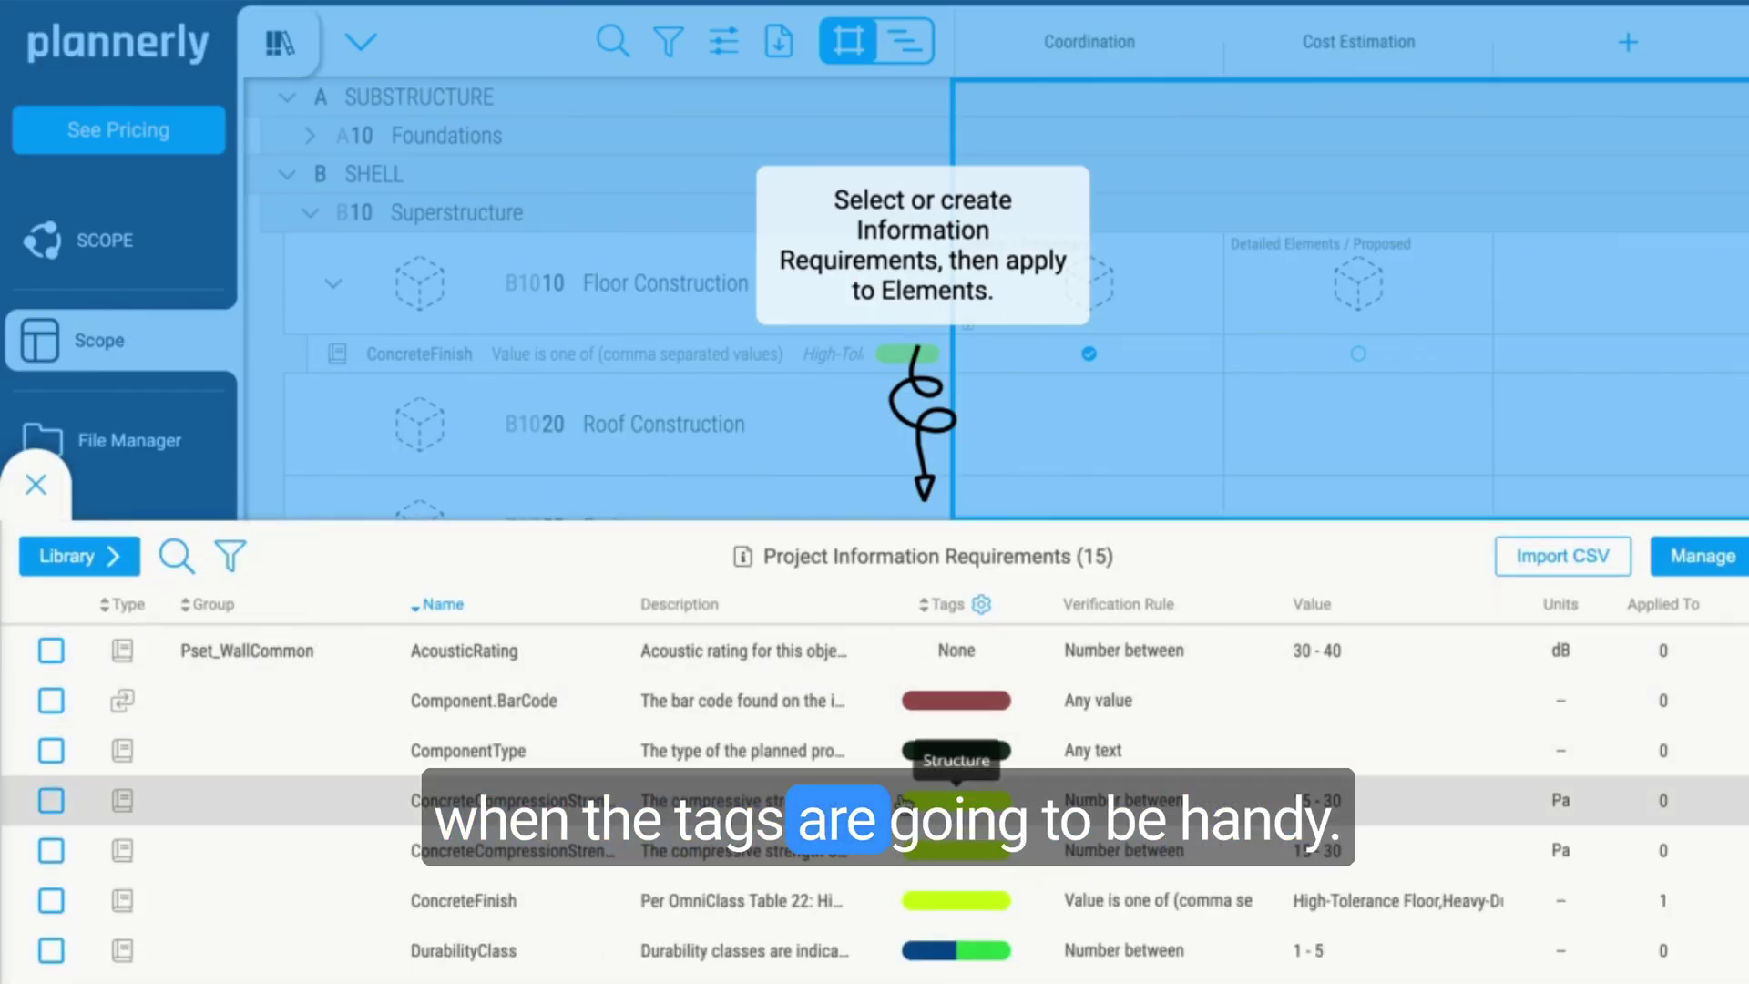
# Step: Filter the requirements library to those tagged Structure
pyautogui.click(229, 556)
pyautogui.click(378, 489)
pyautogui.scroll(-2, 362, 820)
pyautogui.click(364, 920)
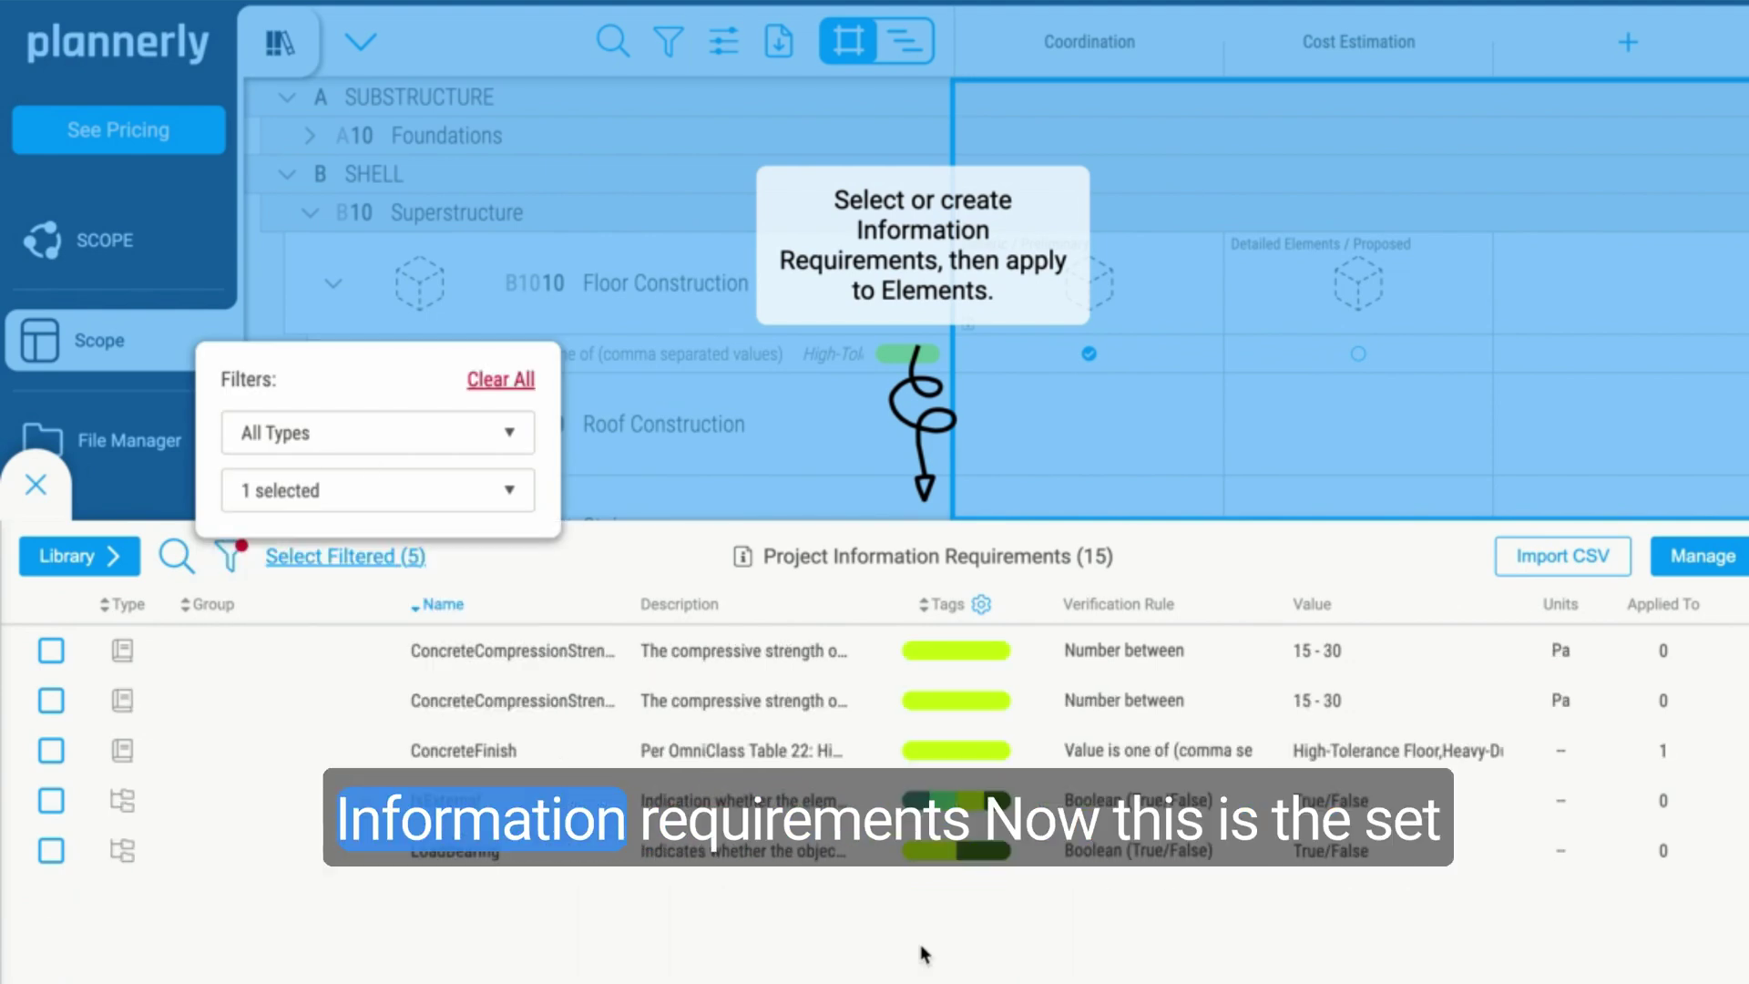
pyautogui.click(921, 950)
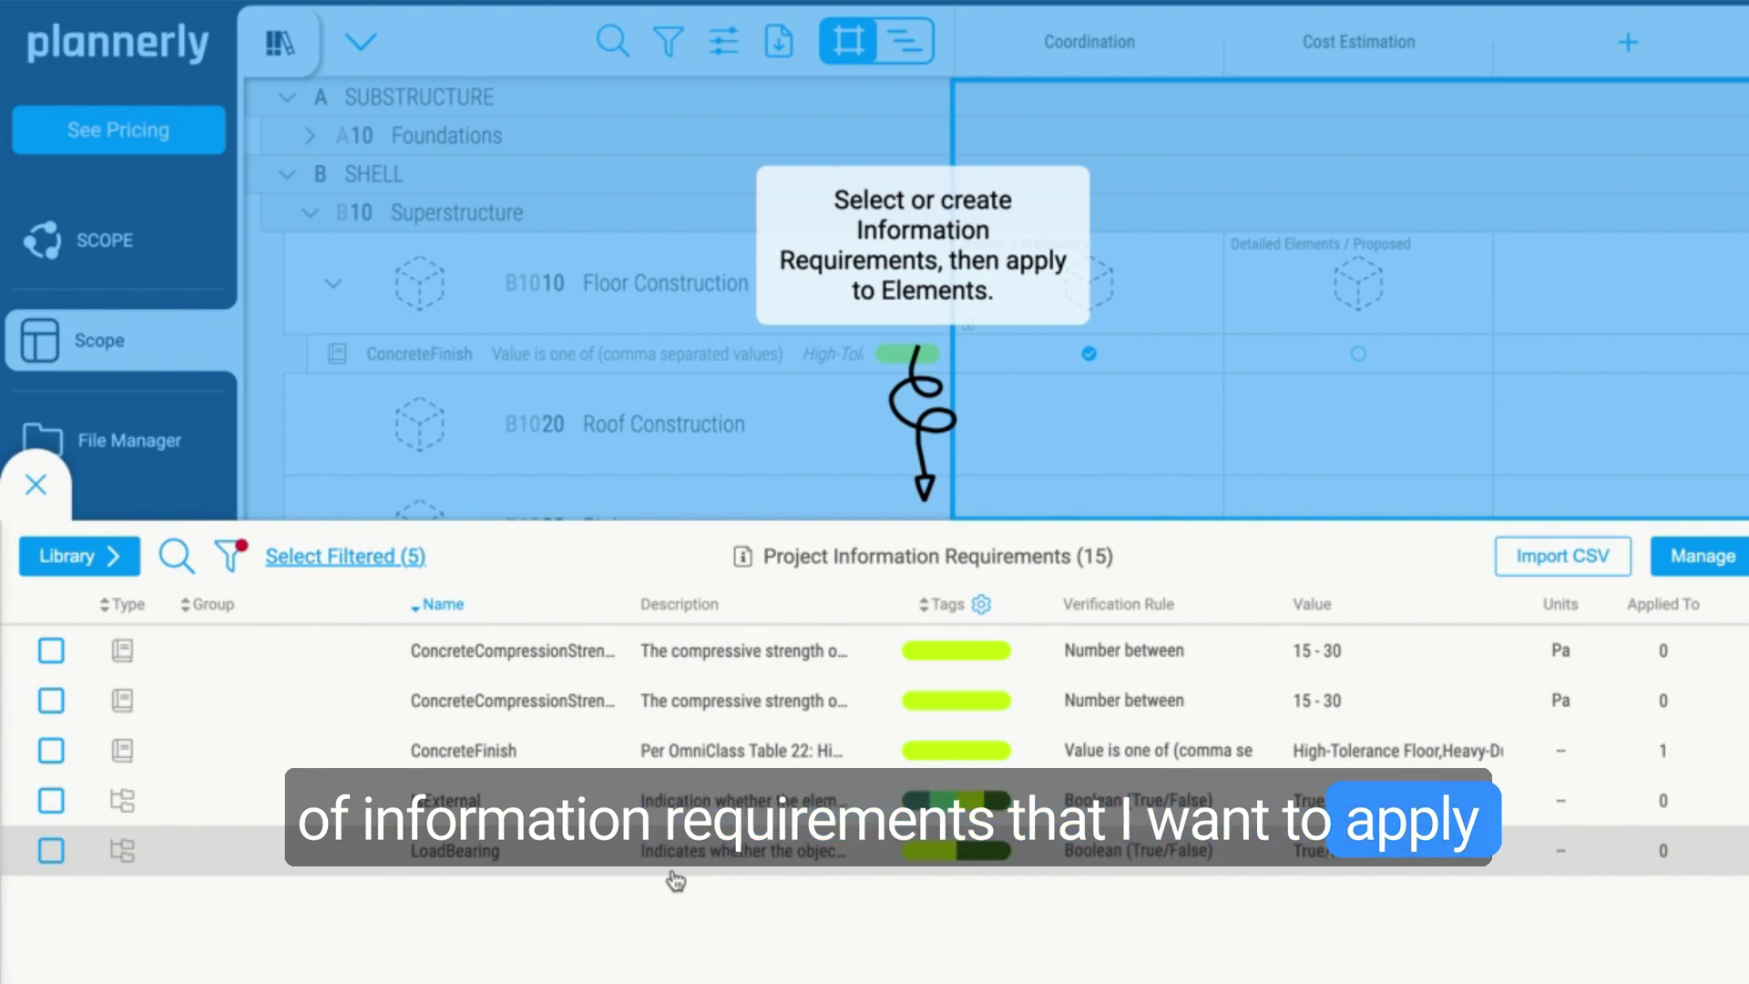
# Step: Apply all five filtered requirements to Floor Construction, Roof Construction and Stairs at Cost Estimation
pyautogui.click(382, 558)
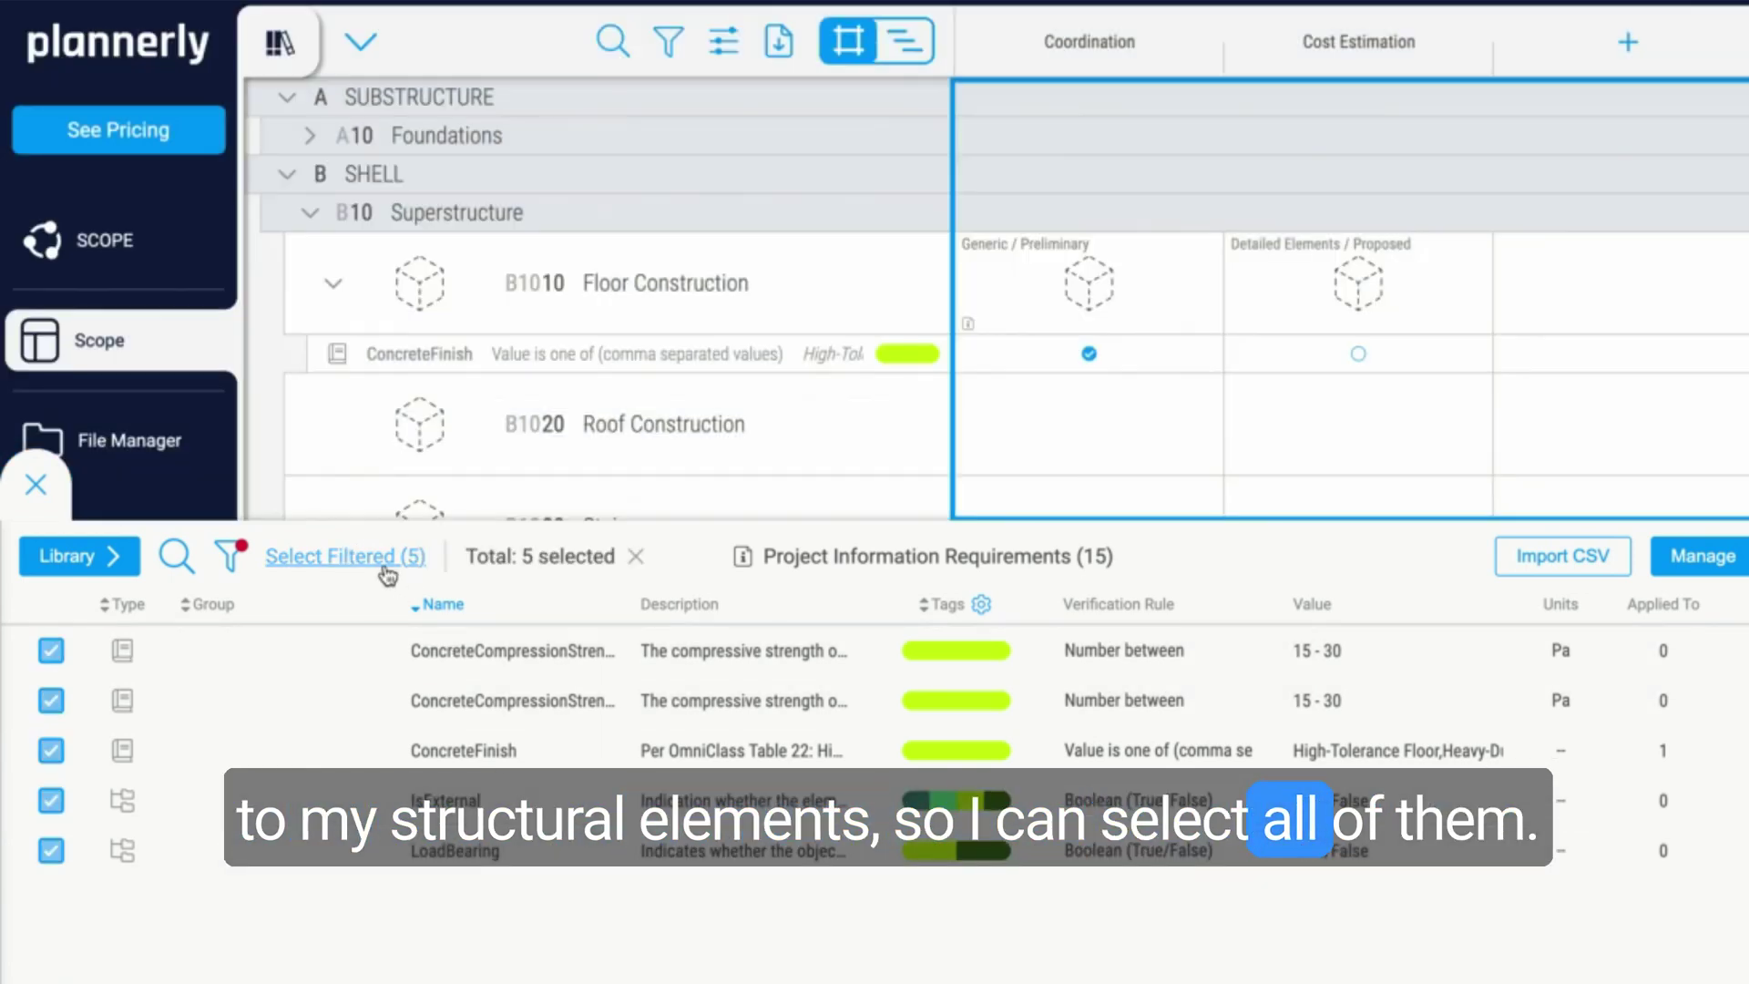
pyautogui.click(1351, 285)
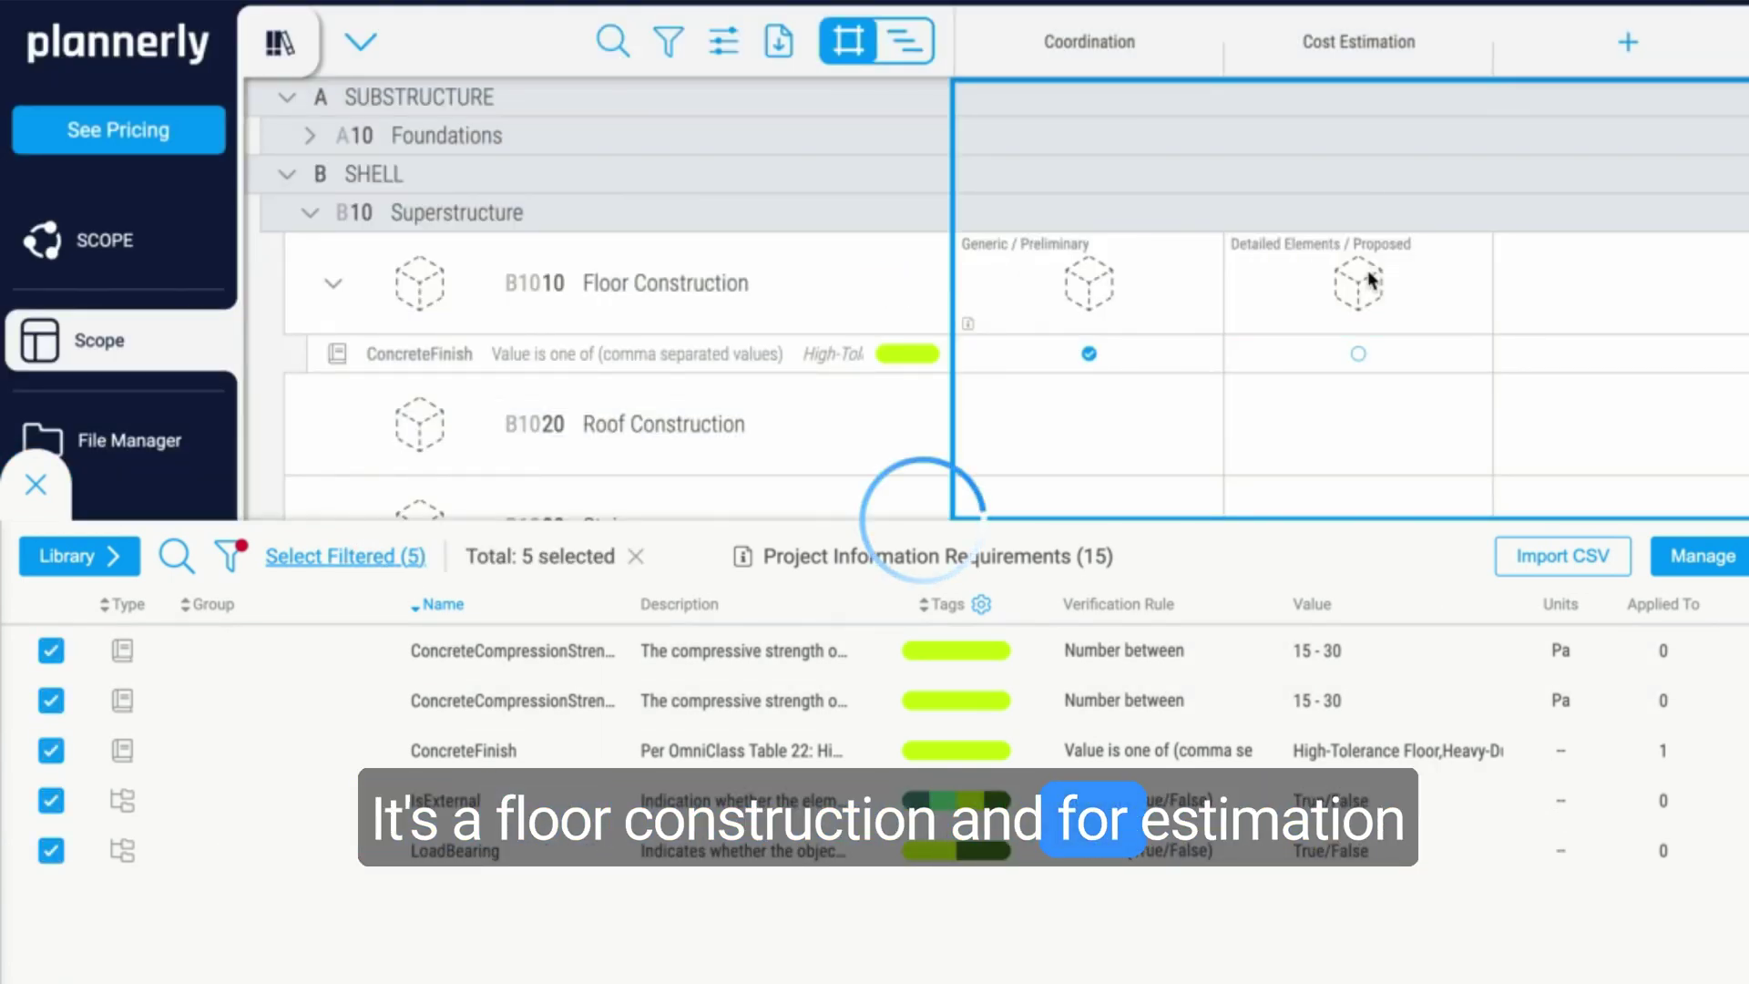
pyautogui.scroll(-1, 1354, 365)
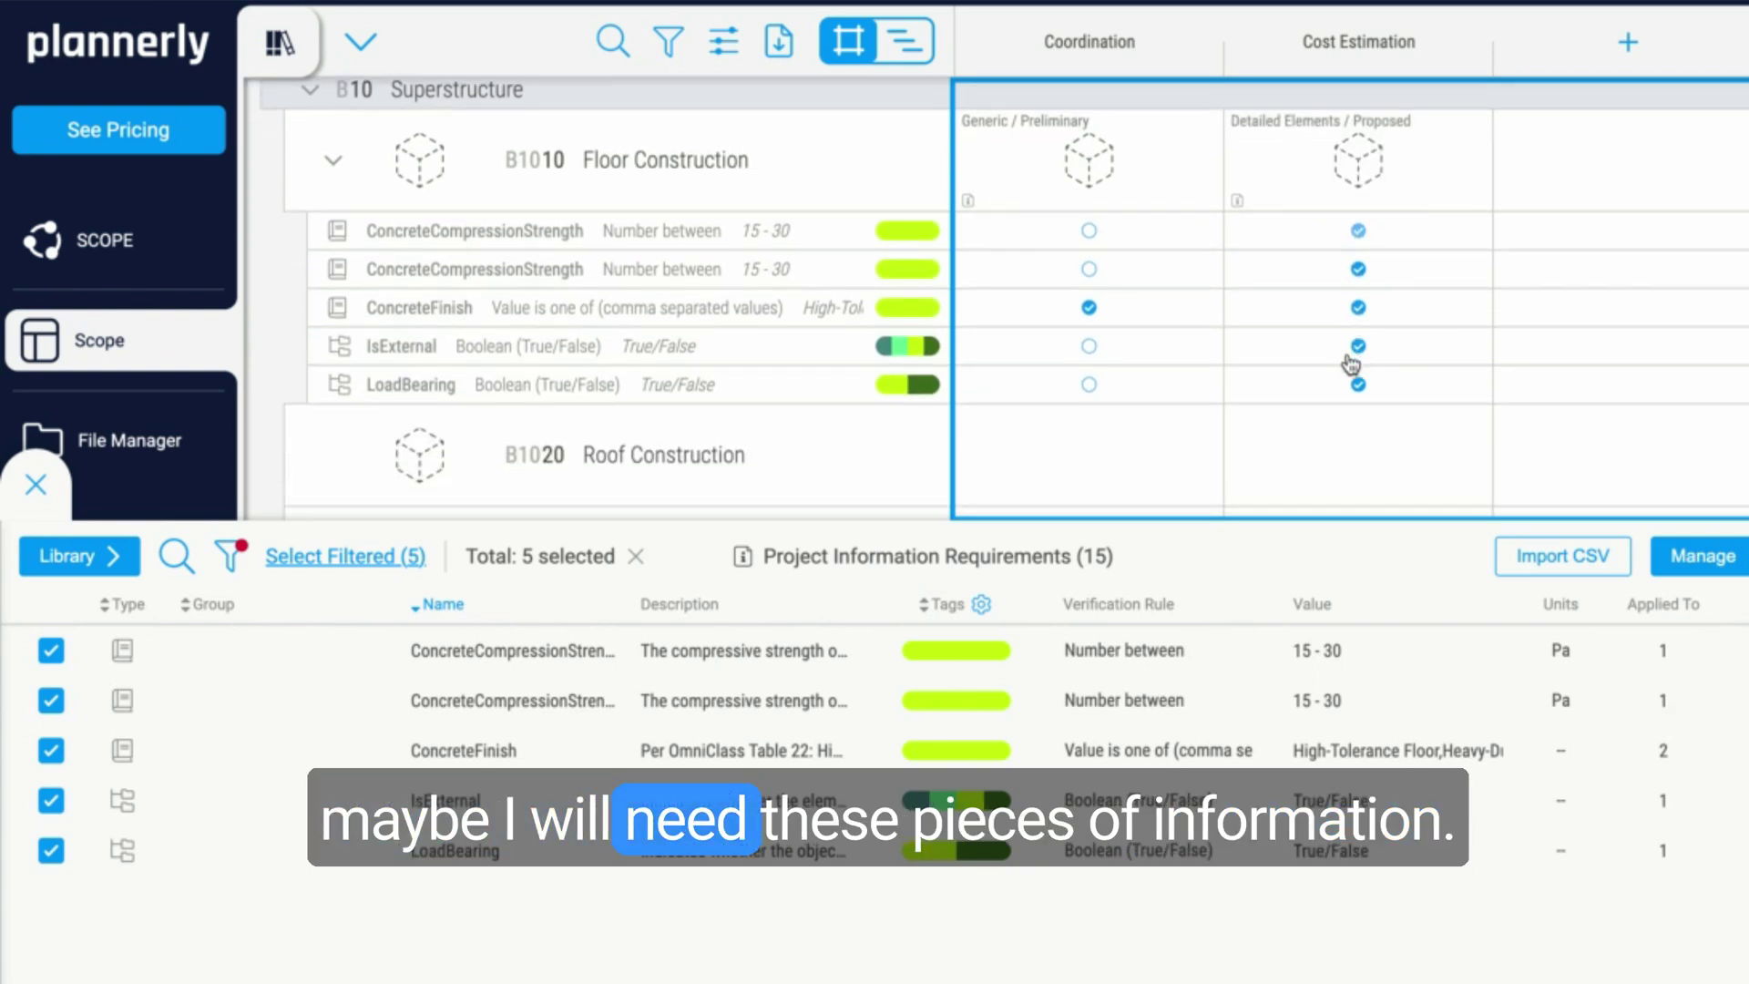
pyautogui.scroll(-1, 1351, 358)
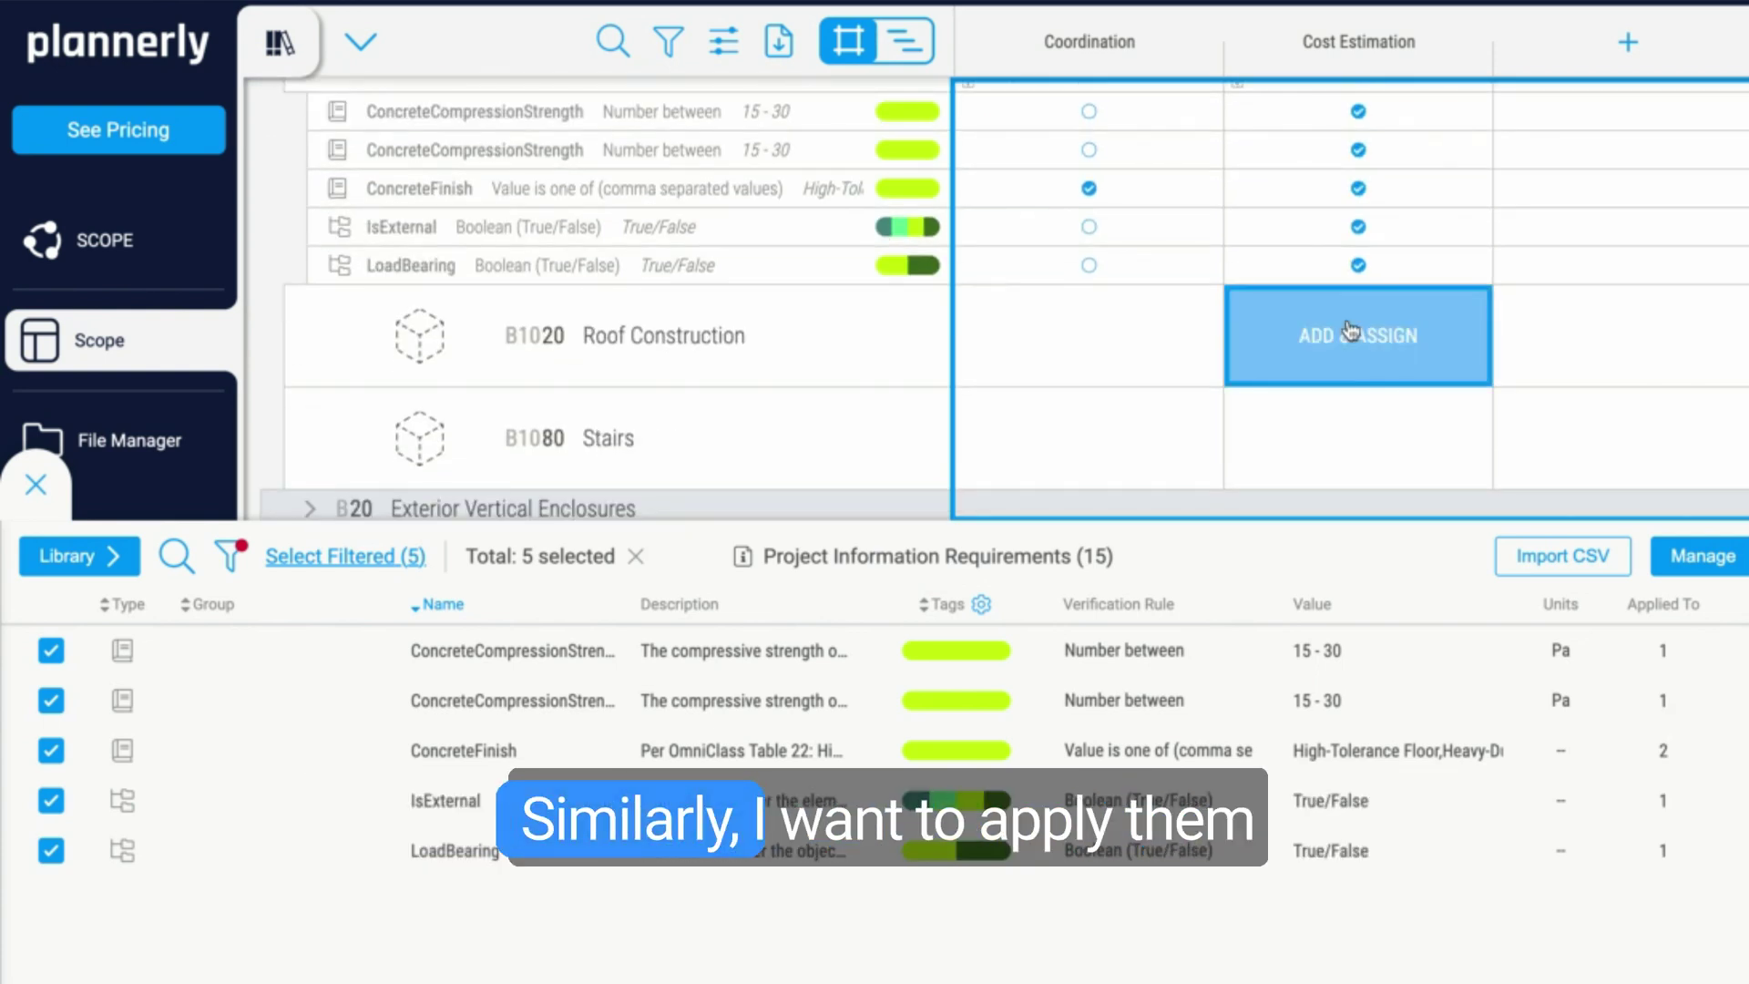
pyautogui.click(1345, 416)
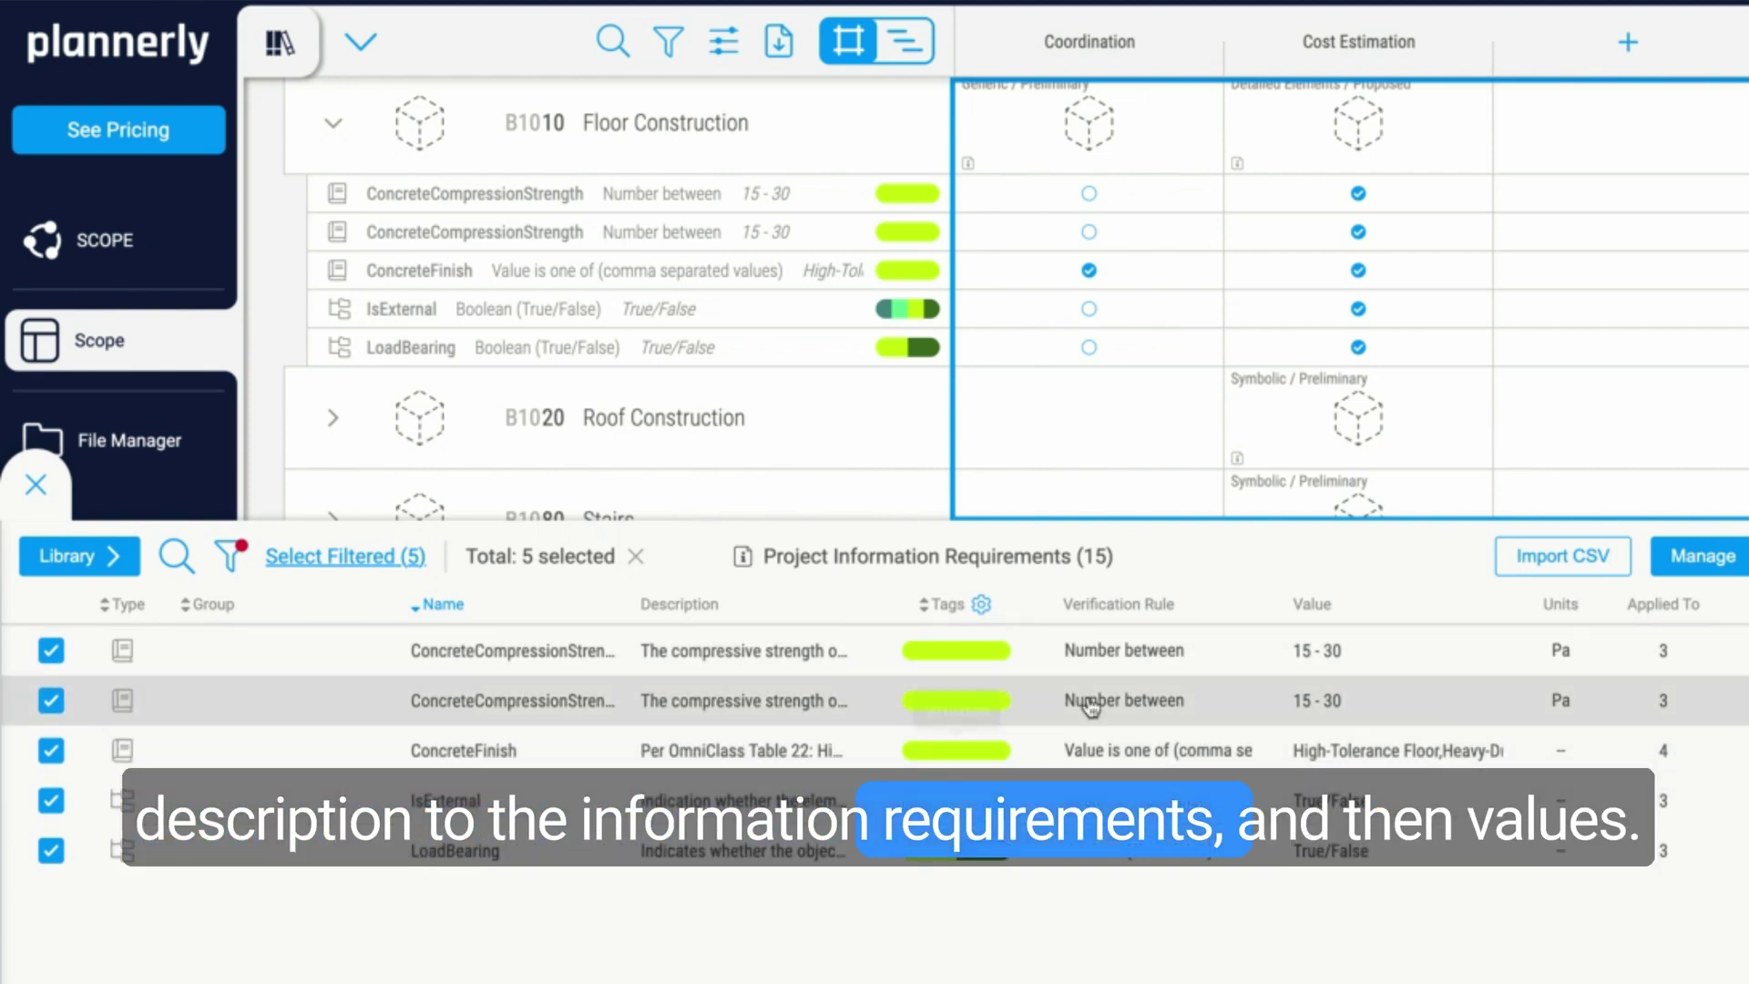
# Step: Browse the Verification Rule options in the requirements table and close the list without changing any rule
pyautogui.doubleClick(1175, 654)
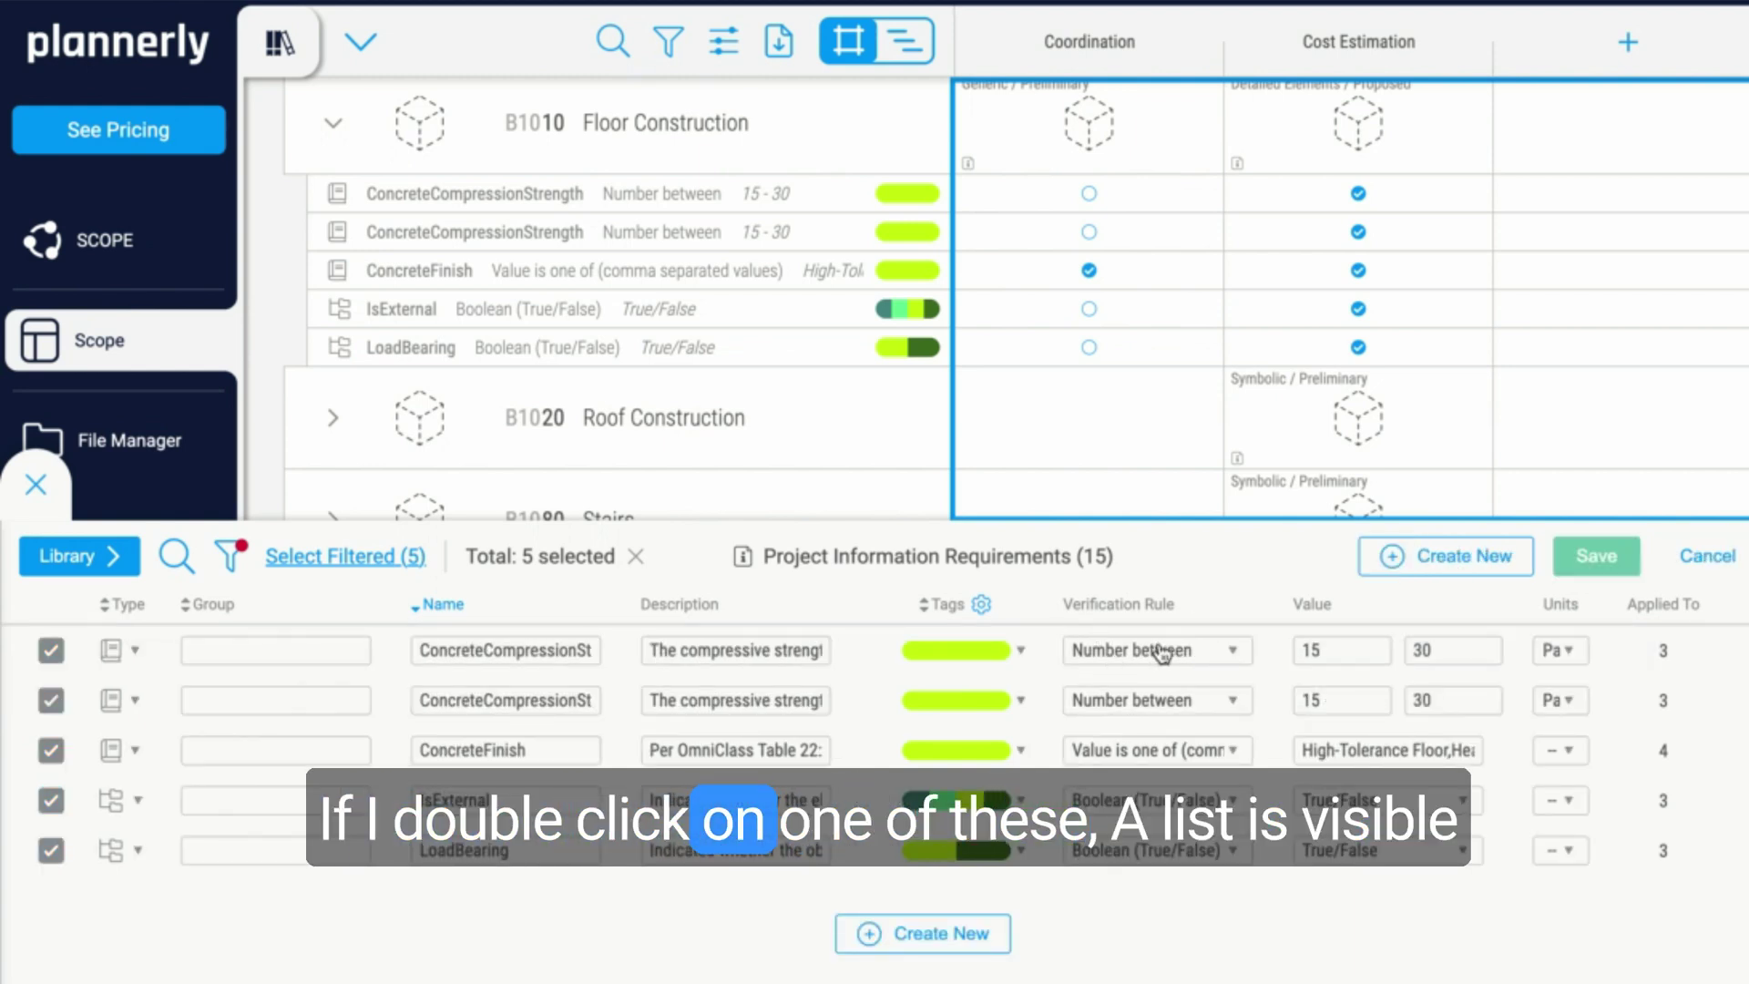
pyautogui.click(1162, 652)
pyautogui.scroll(-3, 1119, 450)
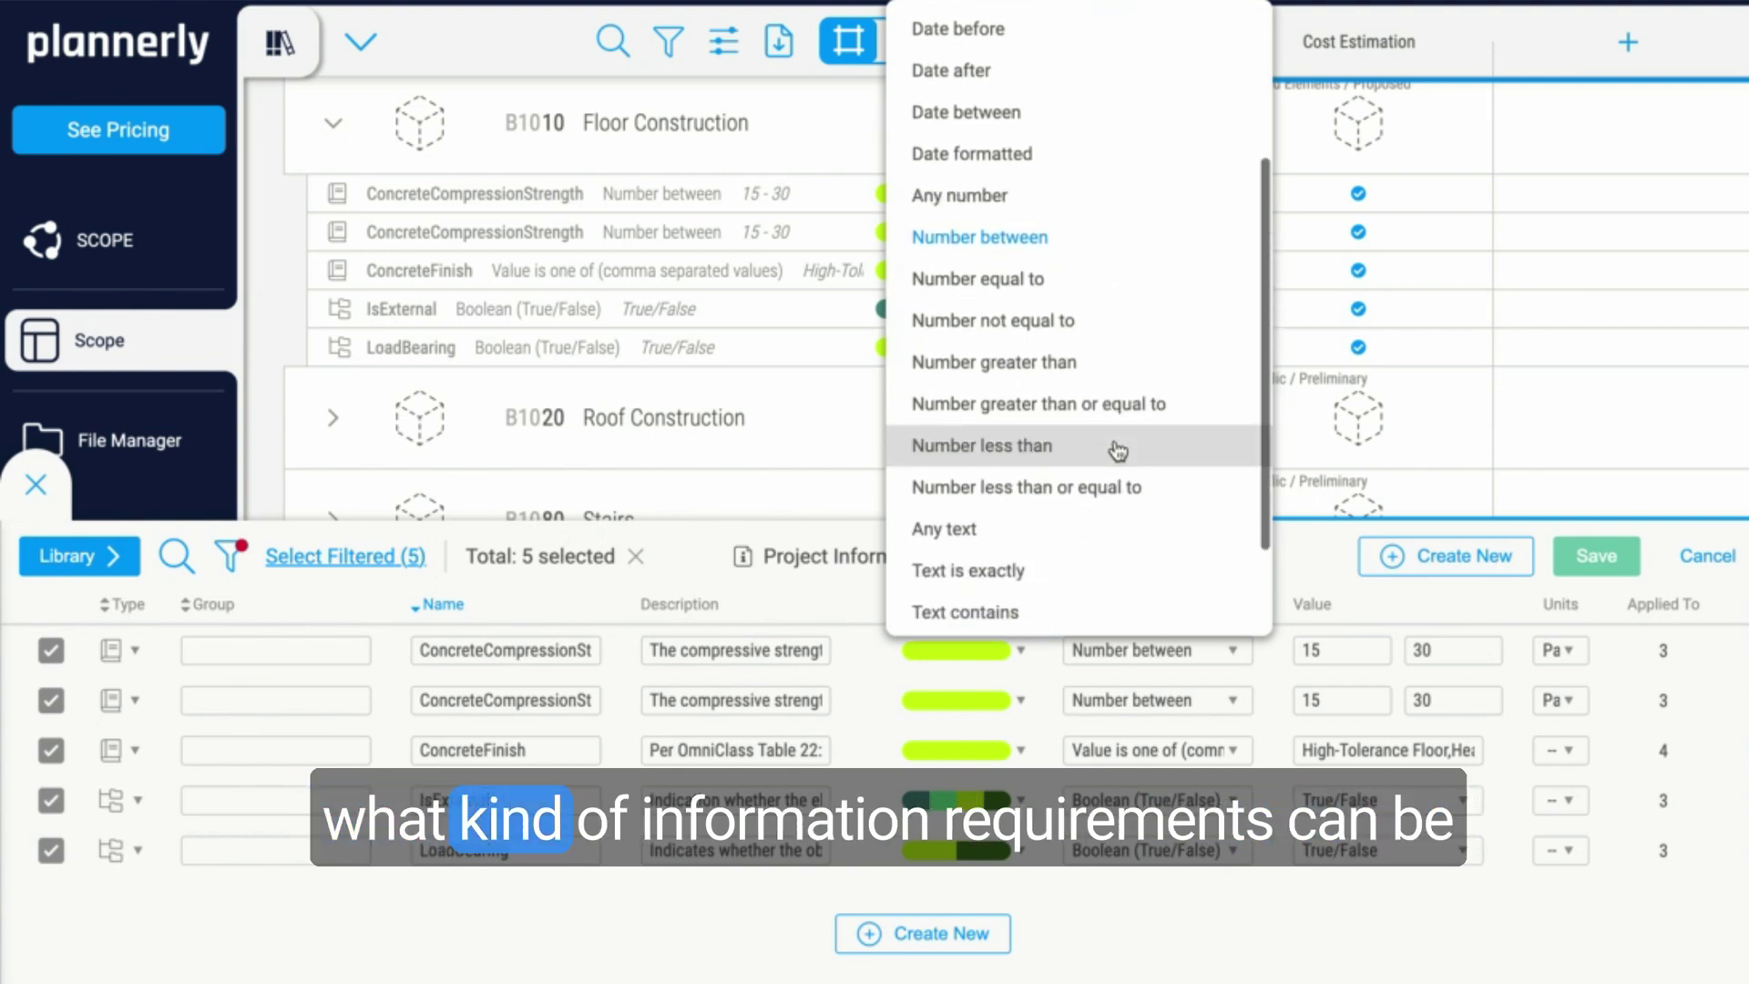
pyautogui.scroll(-3, 1118, 450)
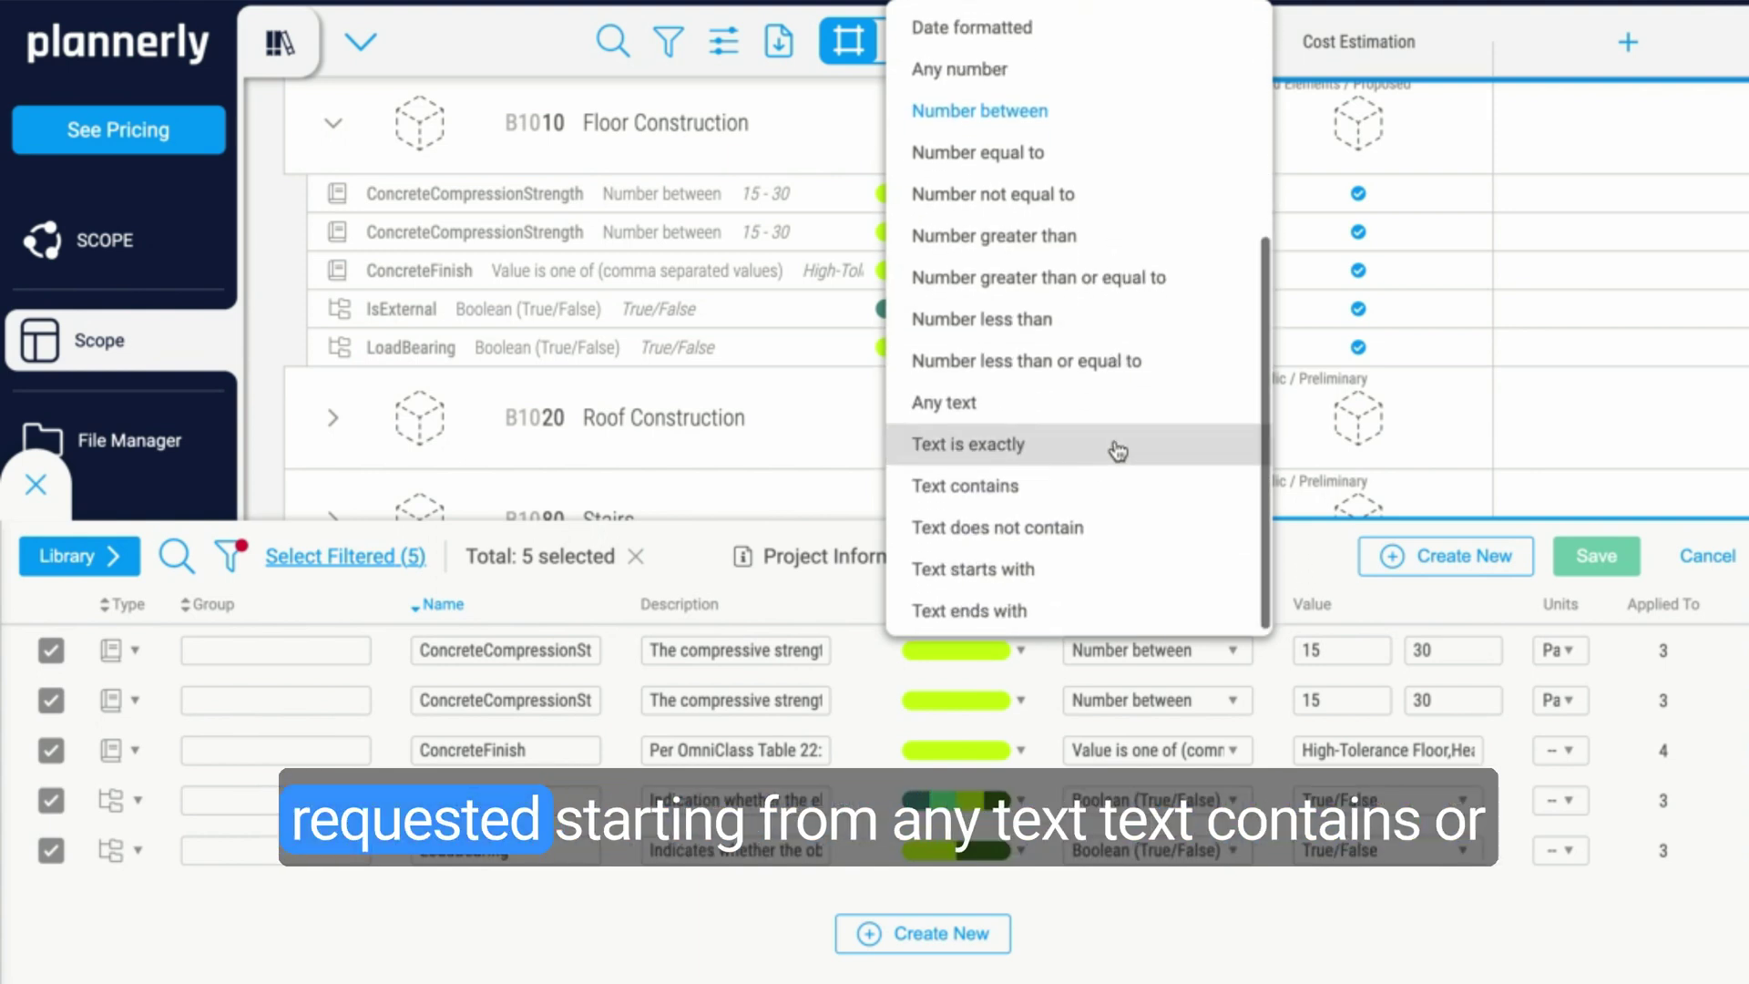
pyautogui.scroll(1, 1085, 473)
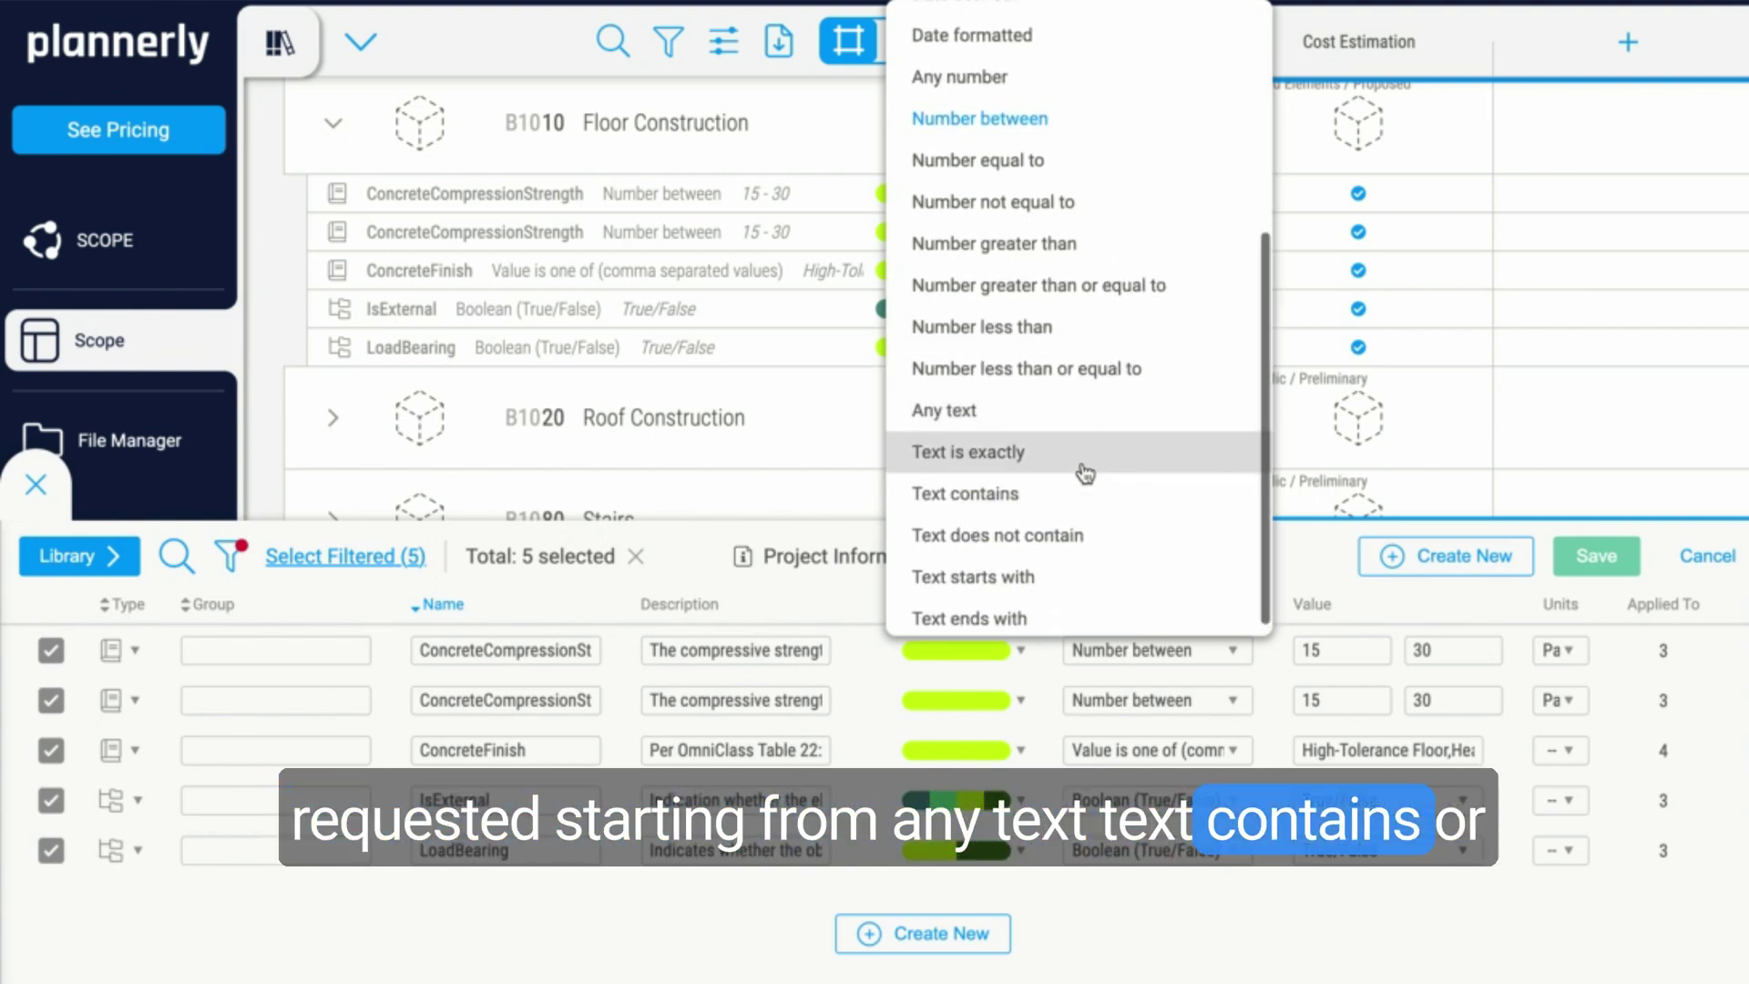
pyautogui.scroll(4, 1085, 473)
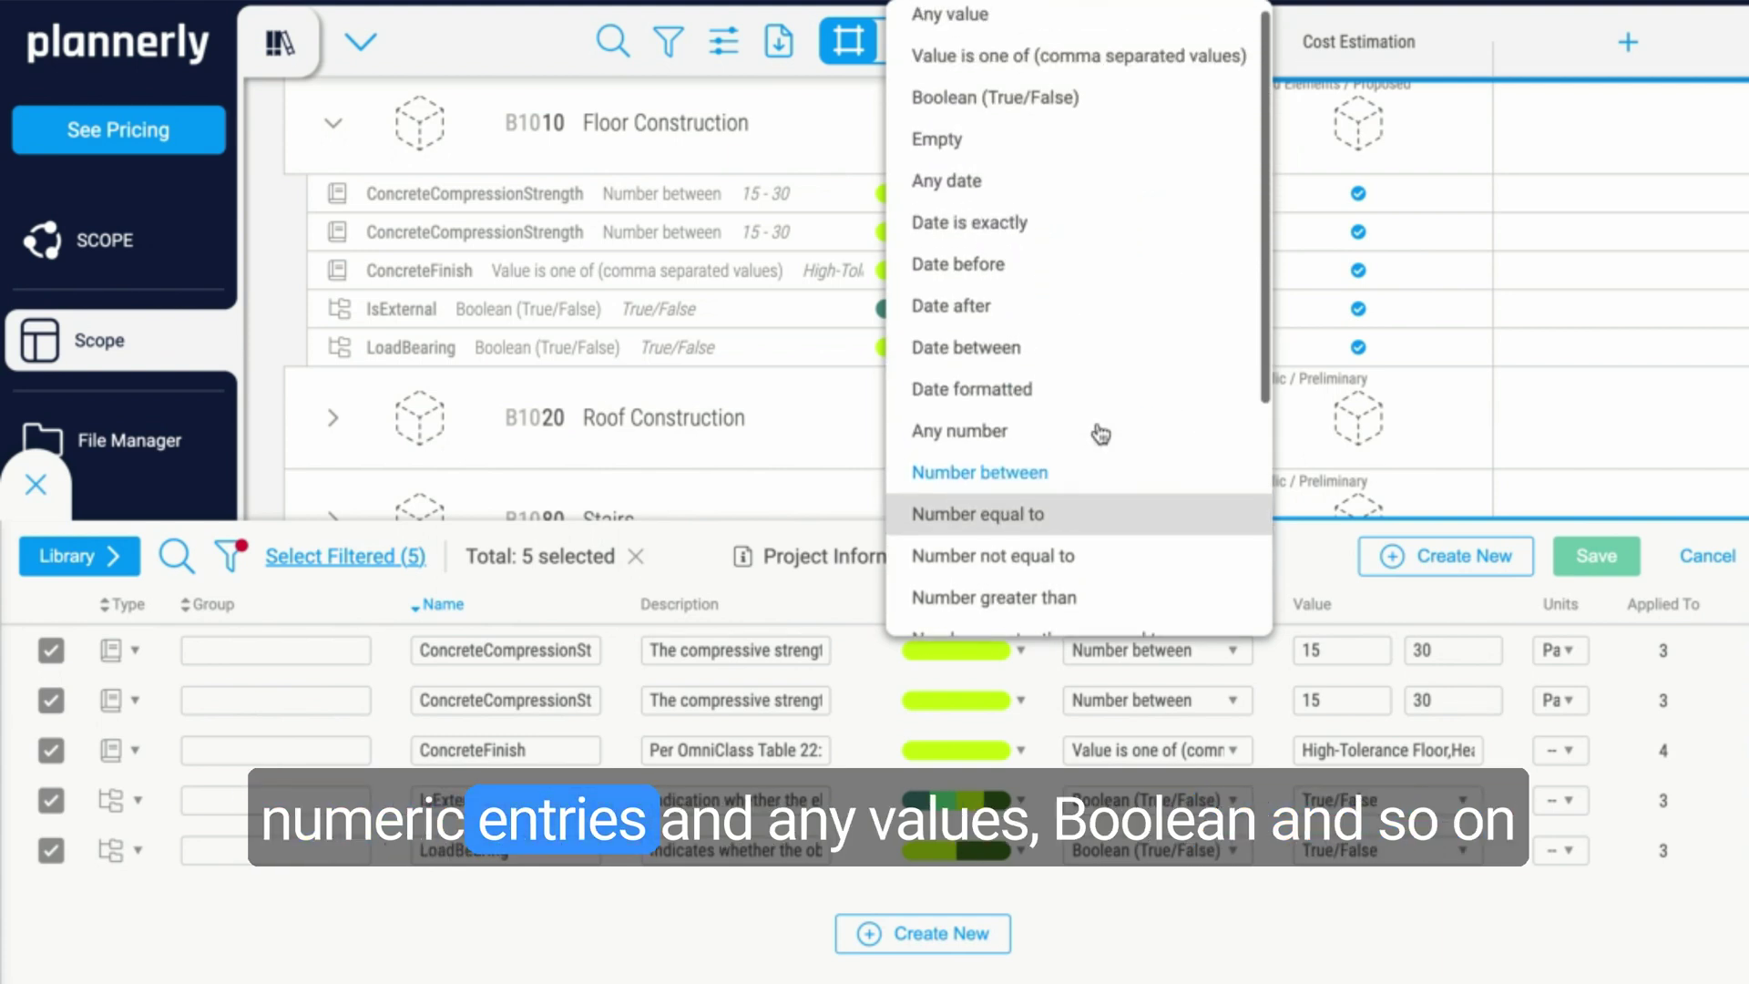
pyautogui.scroll(1, 1100, 434)
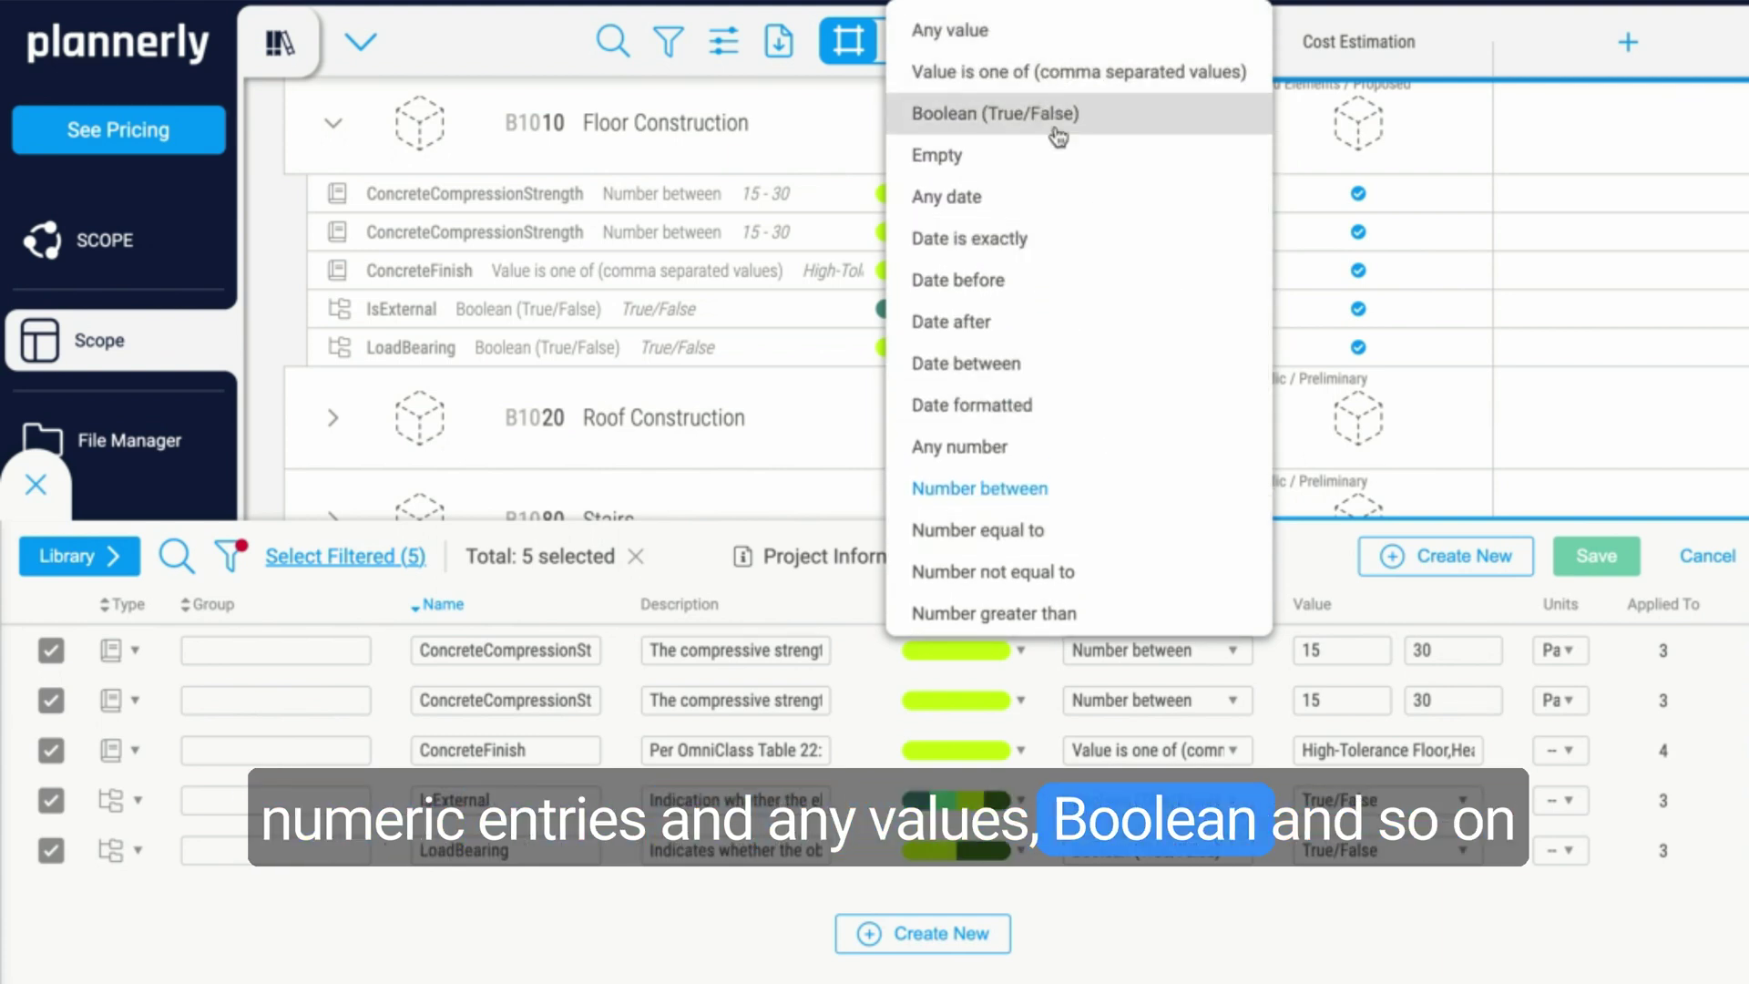
pyautogui.click(1240, 945)
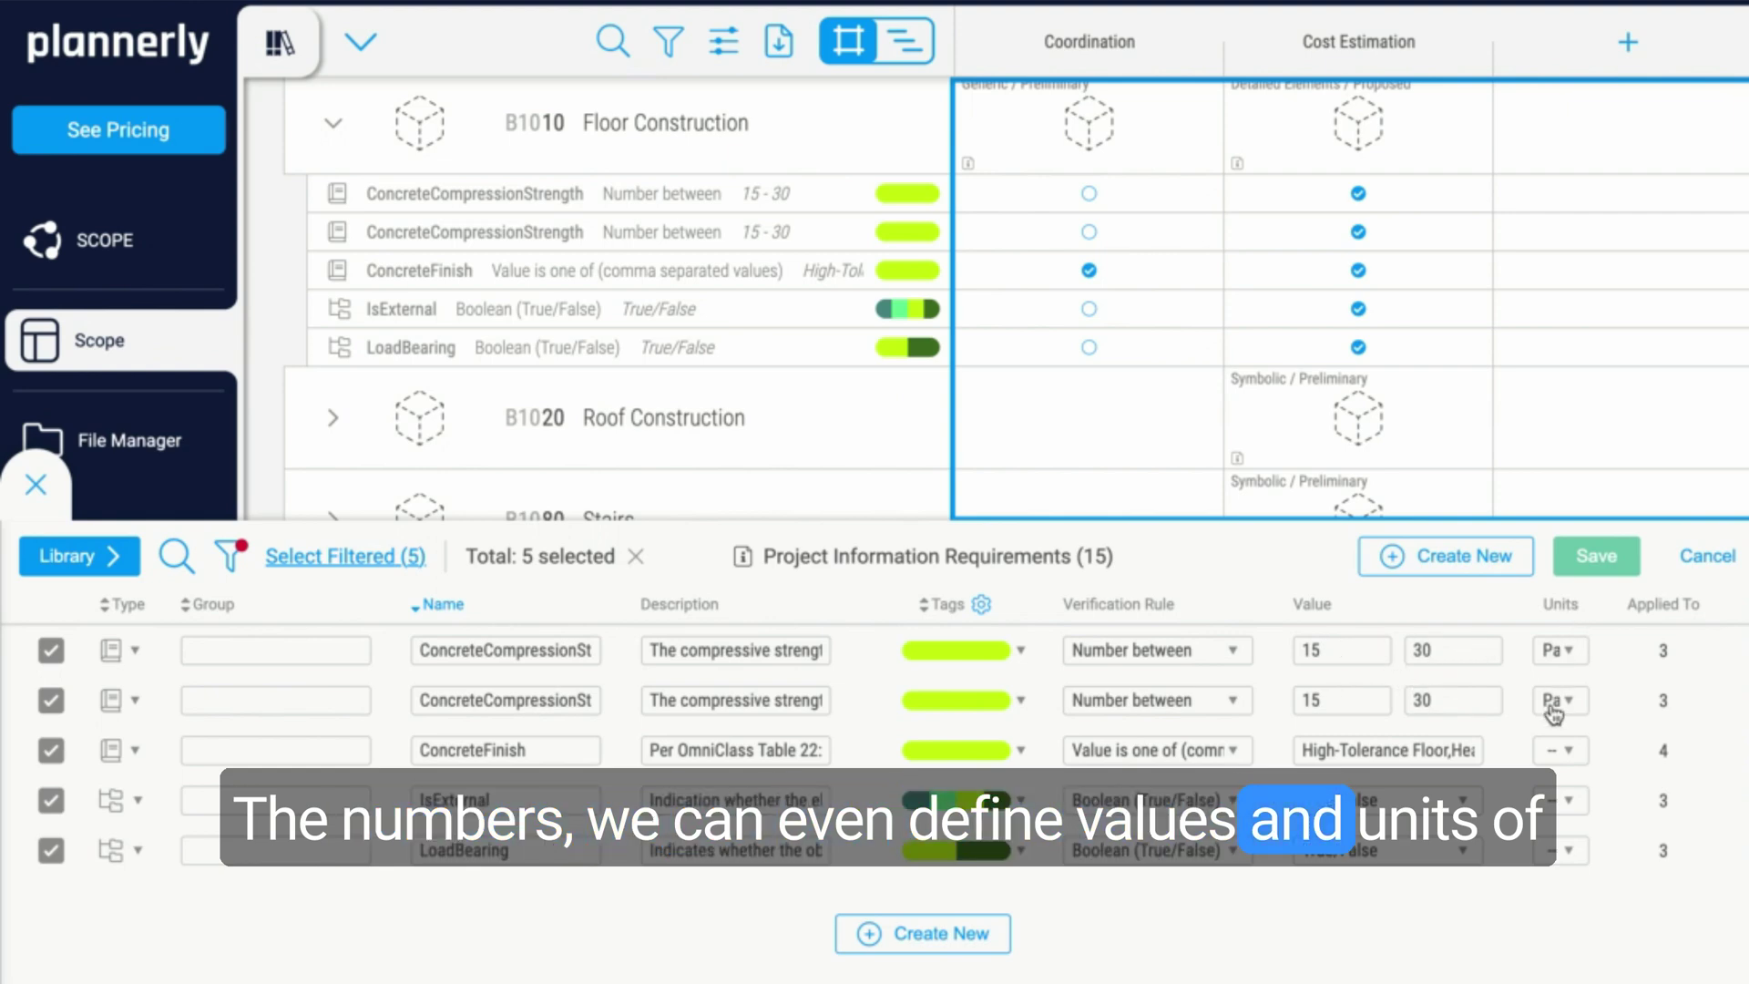
# Step: Make My Team (ABC) responsible for the Floor Construction, Roof Construction and Stairs grid cells
pyautogui.click(38, 491)
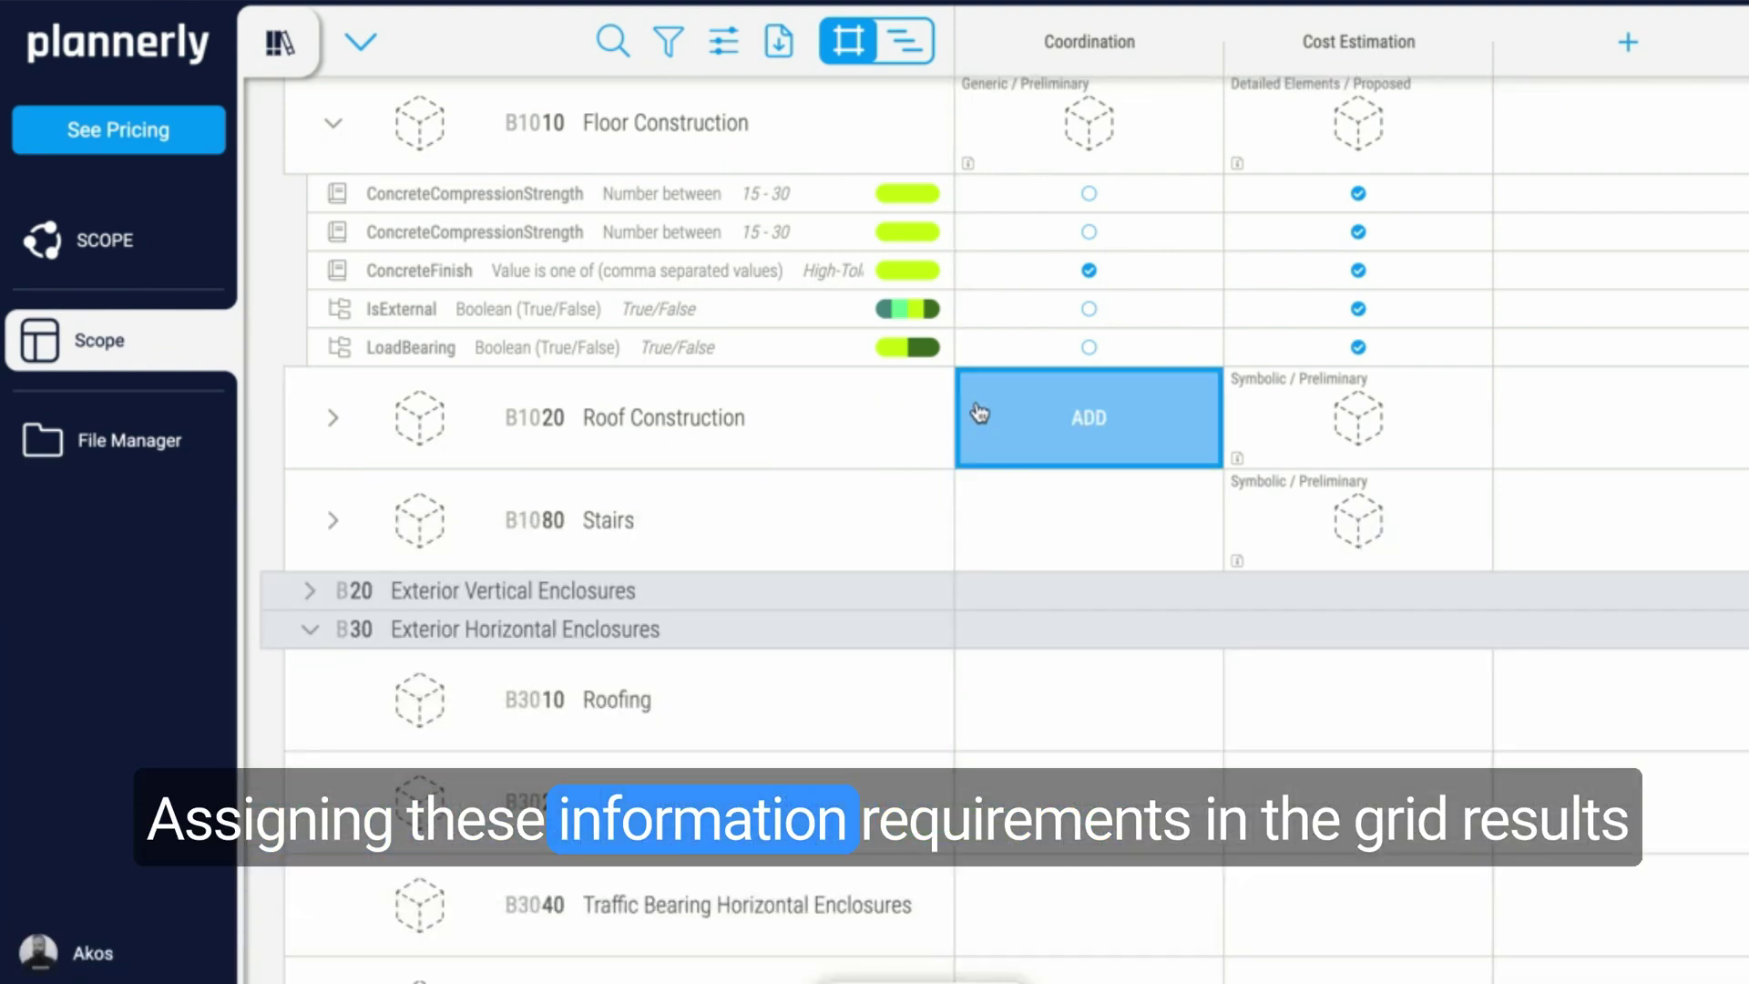
pyautogui.scroll(3, 983, 411)
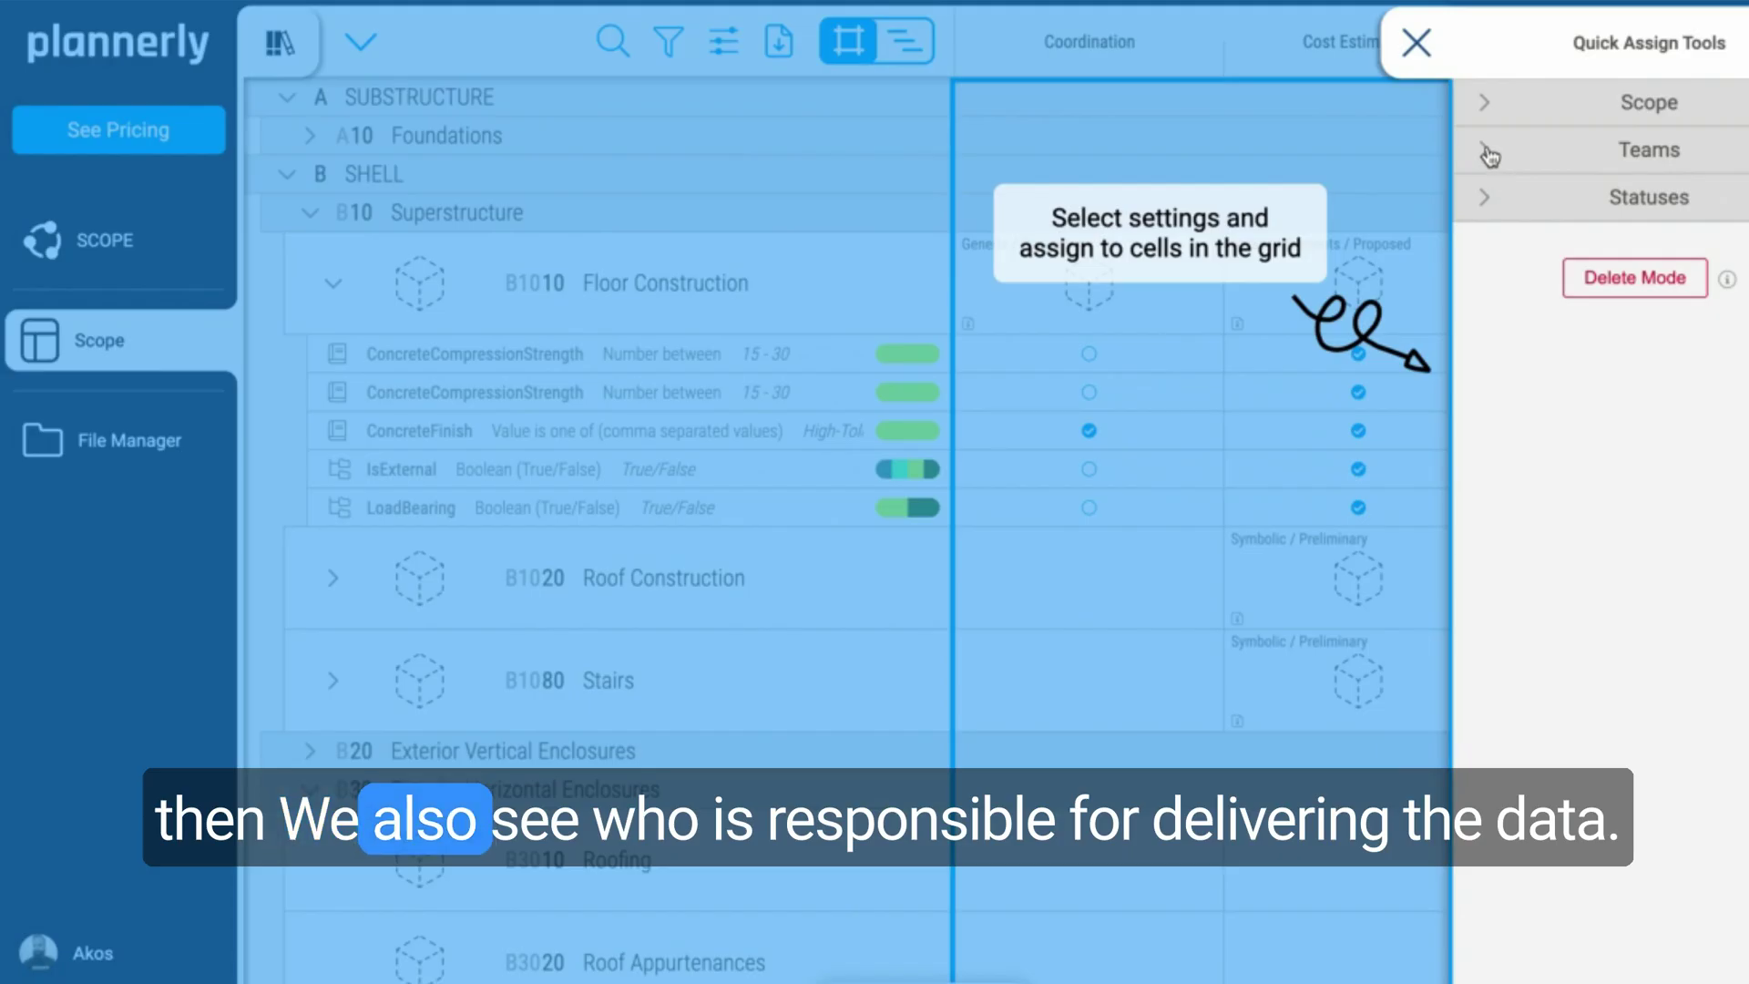
pyautogui.click(1649, 149)
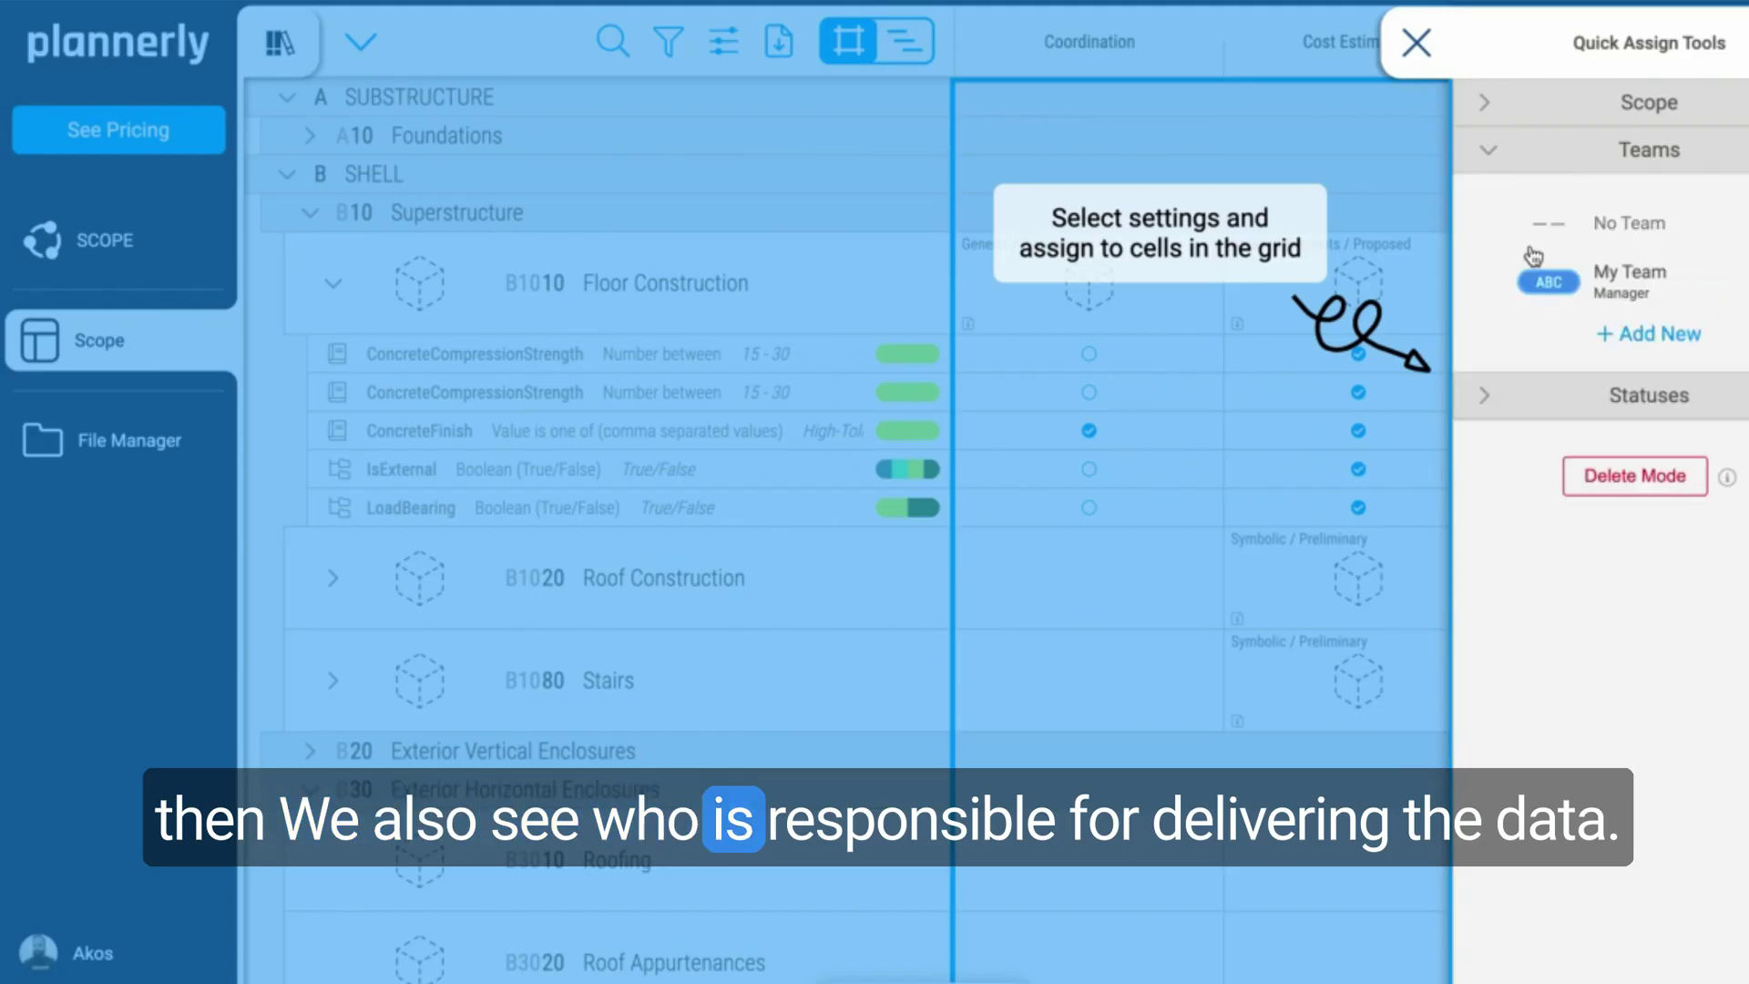
pyautogui.click(1573, 289)
pyautogui.click(1093, 282)
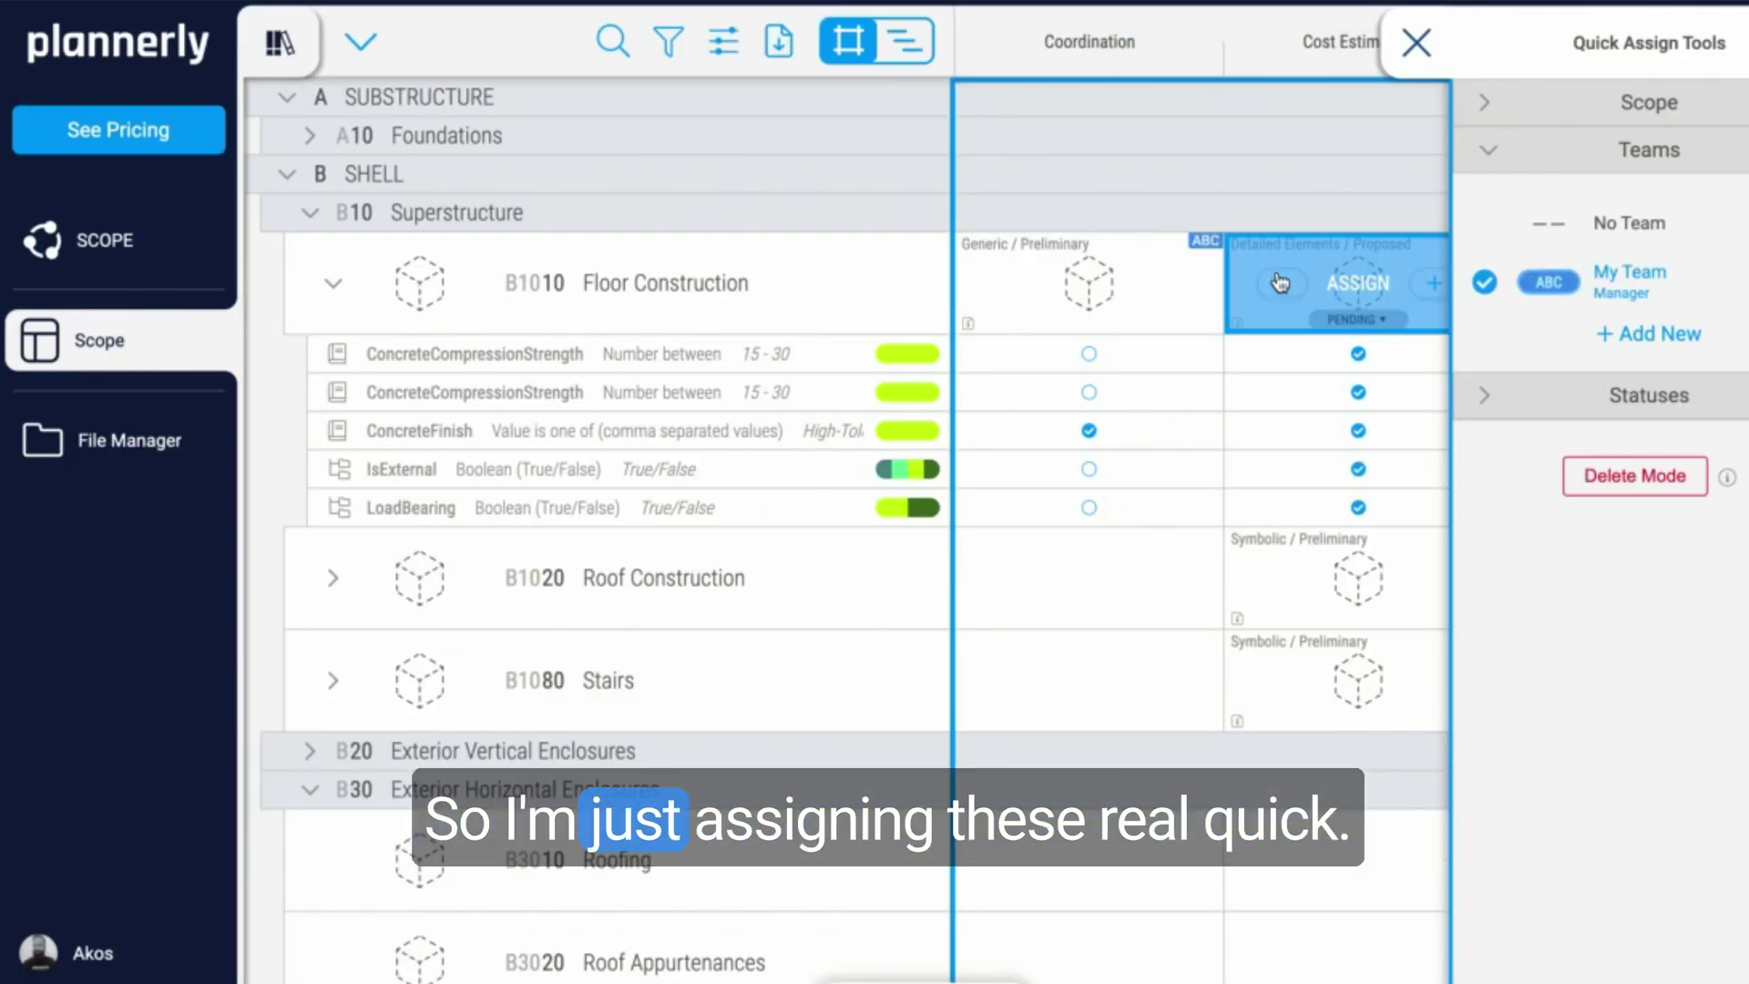
pyautogui.click(1327, 548)
pyautogui.press('Escape')
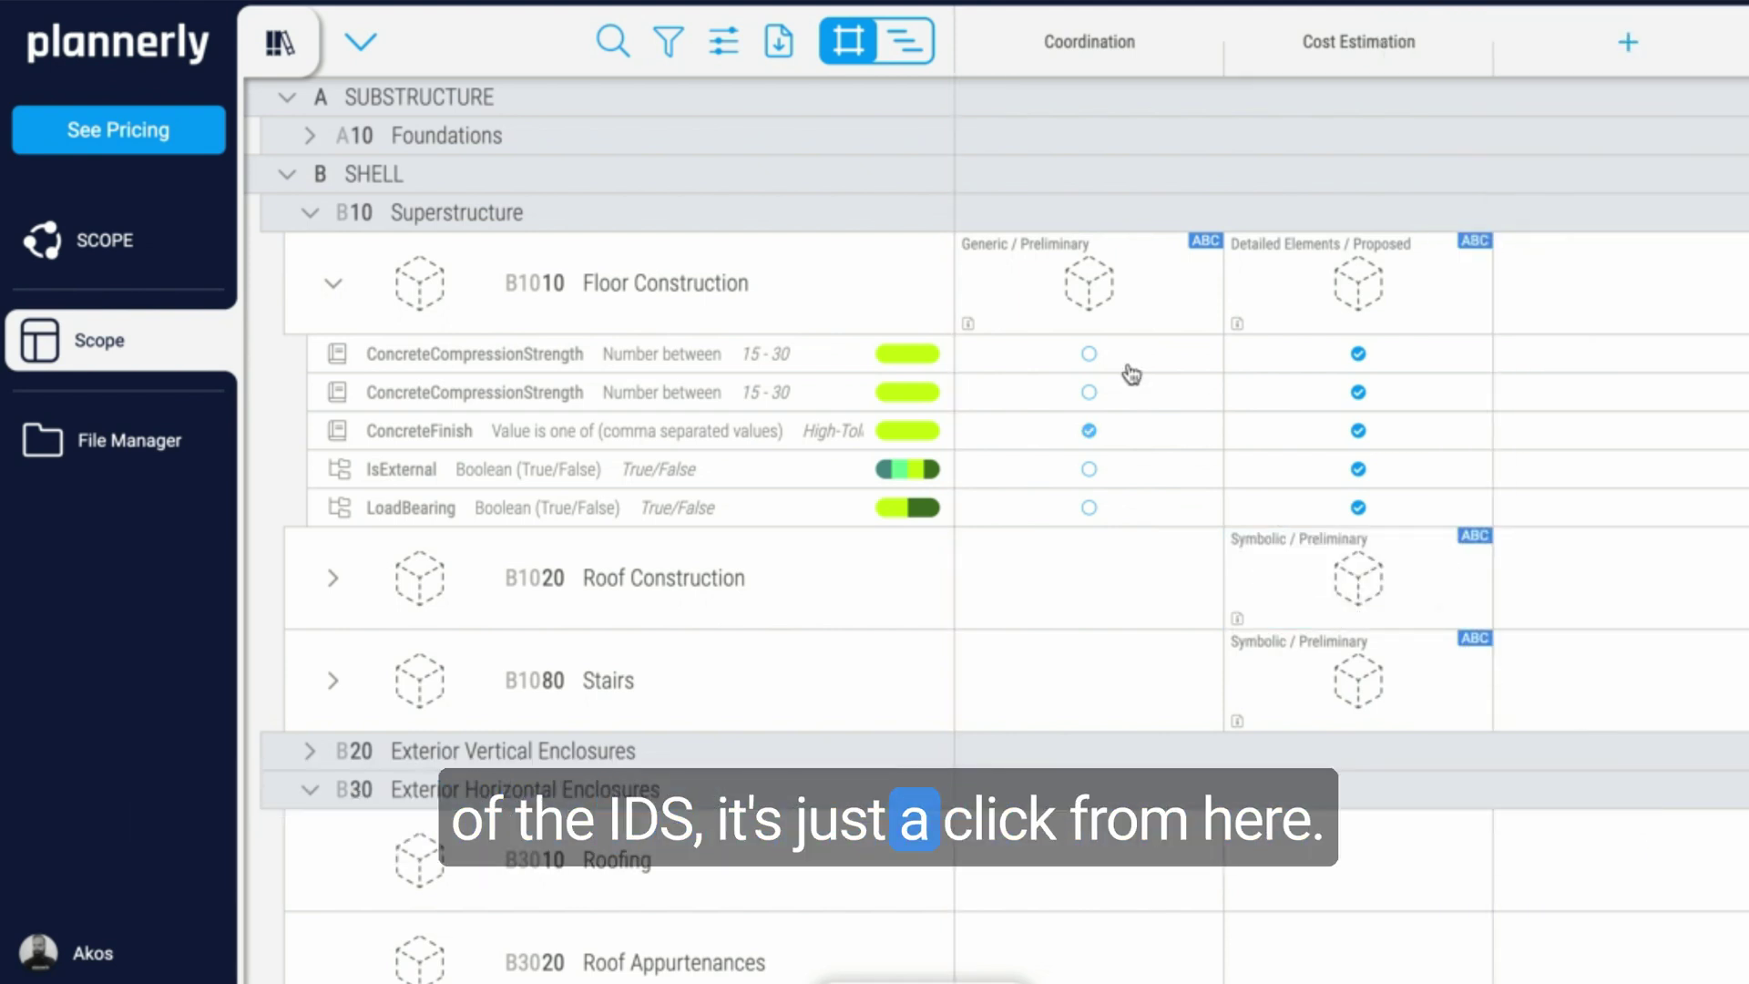
# Step: Set up a Specifications export using IFC4, keeping Cost Estimation as the use case
pyautogui.click(779, 44)
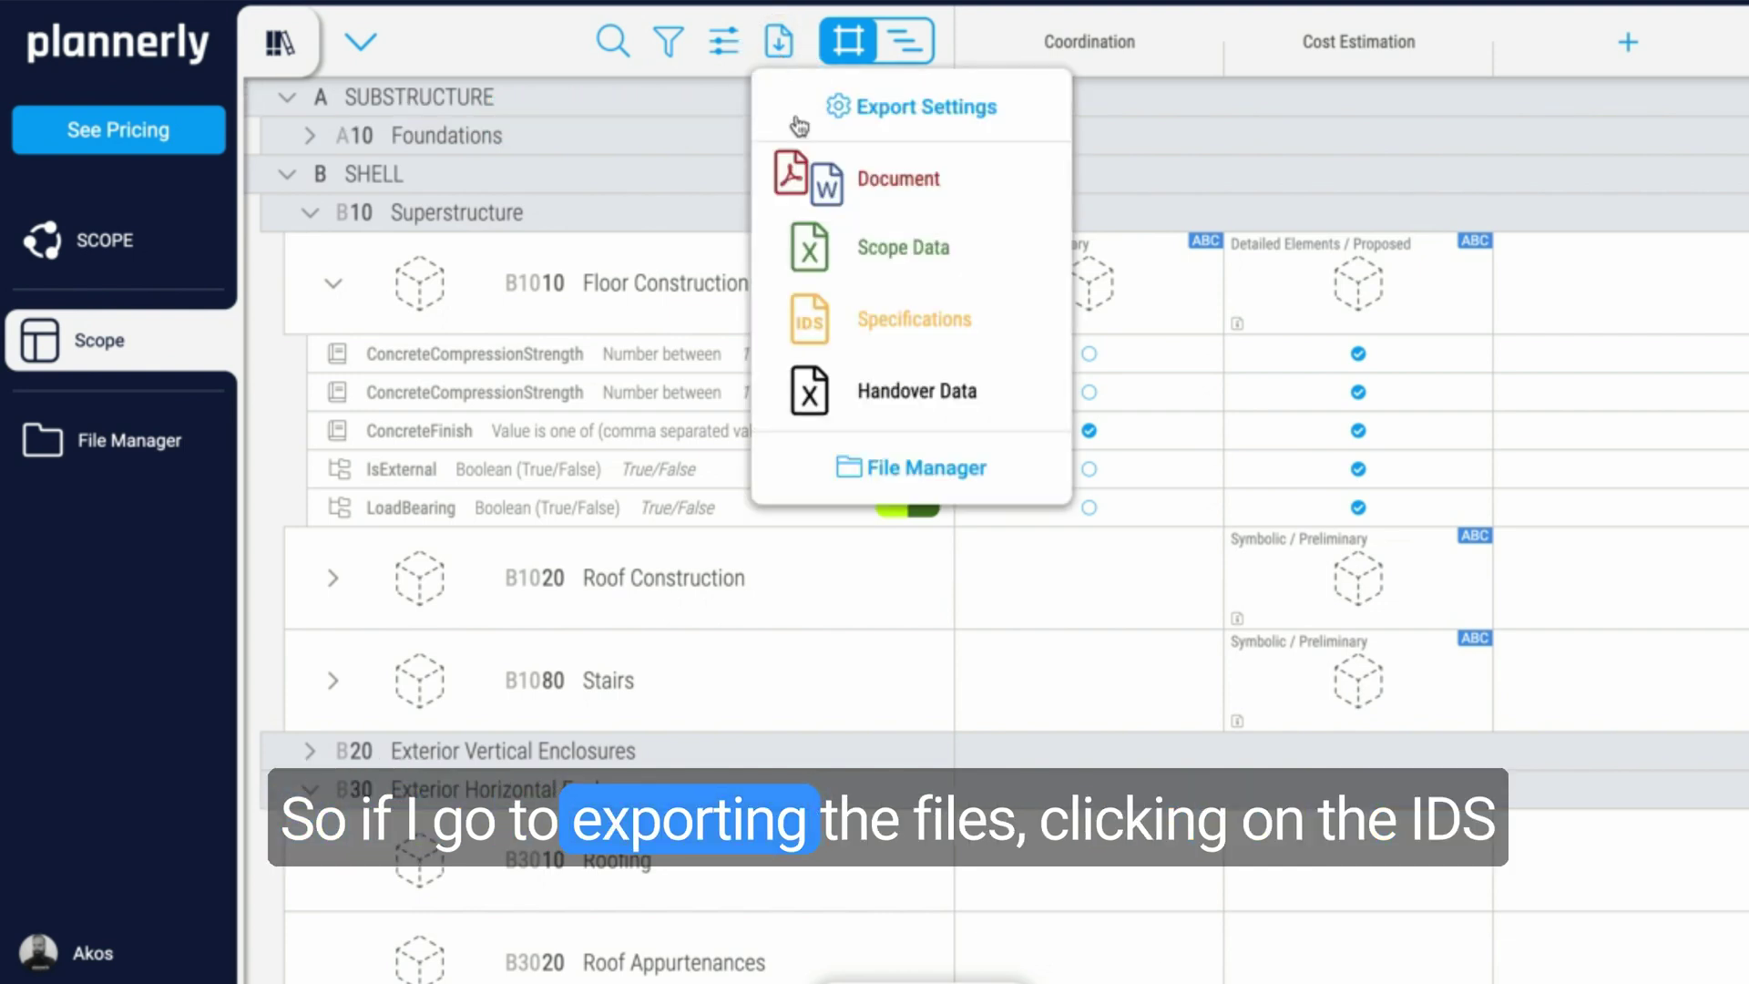
pyautogui.click(856, 336)
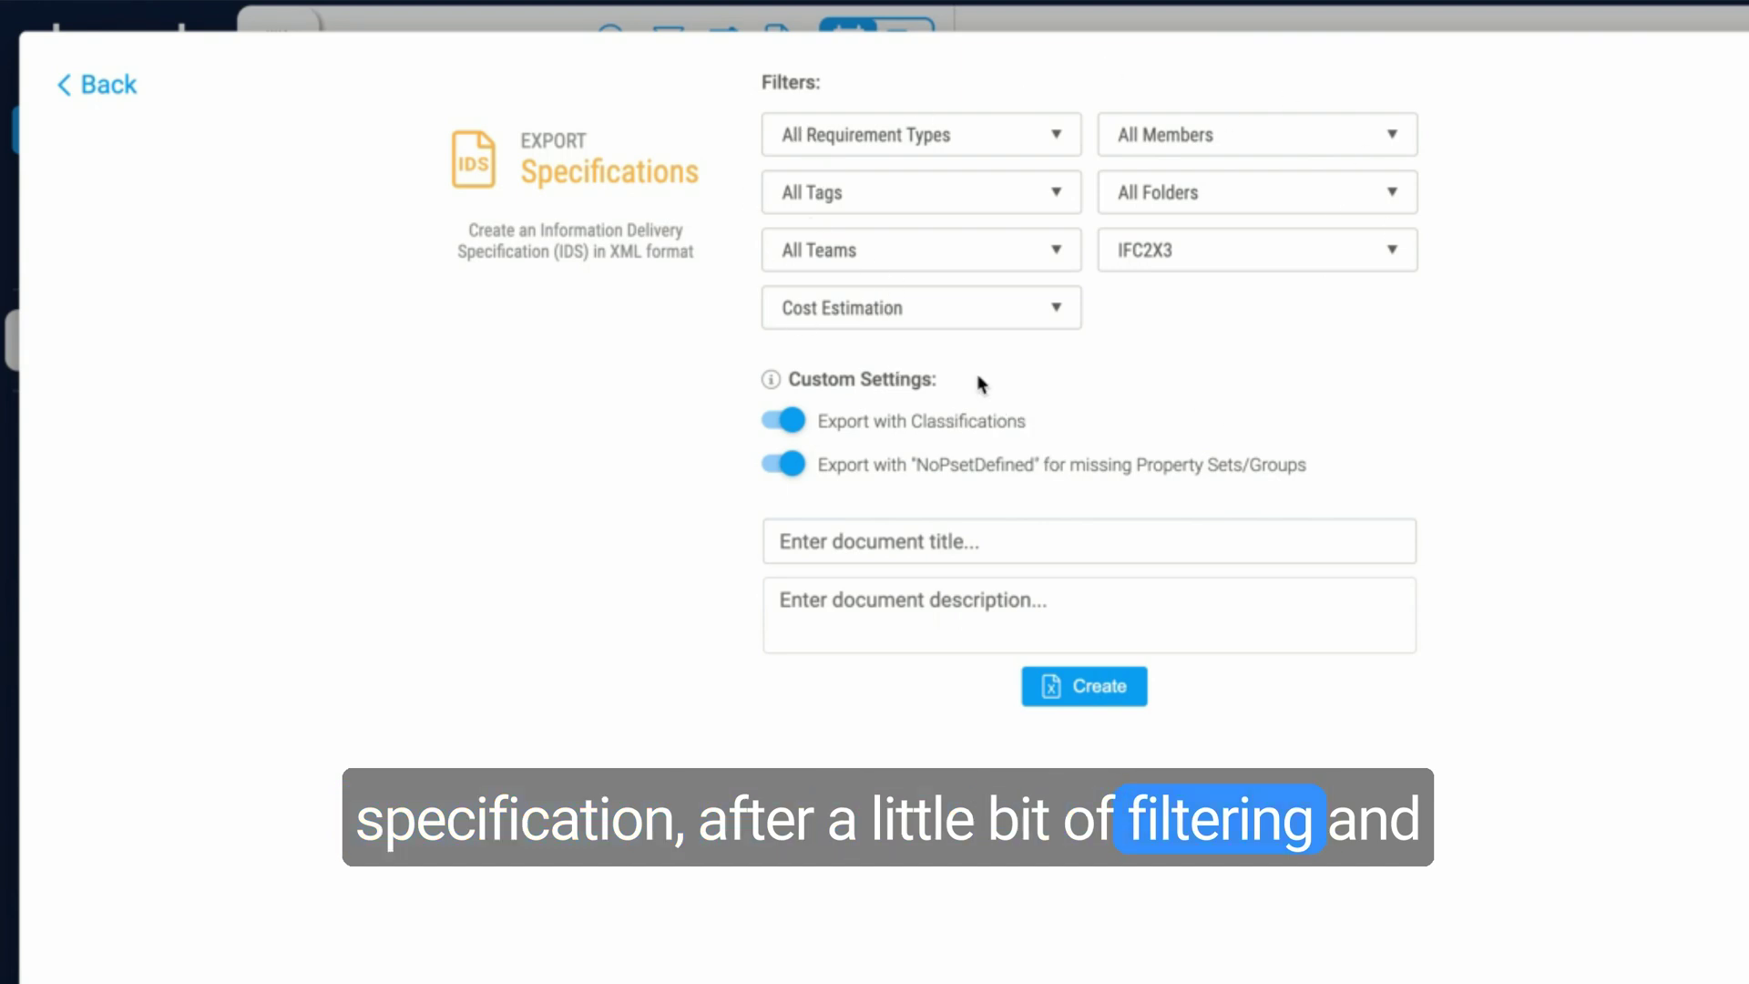
pyautogui.click(1198, 262)
pyautogui.click(1308, 344)
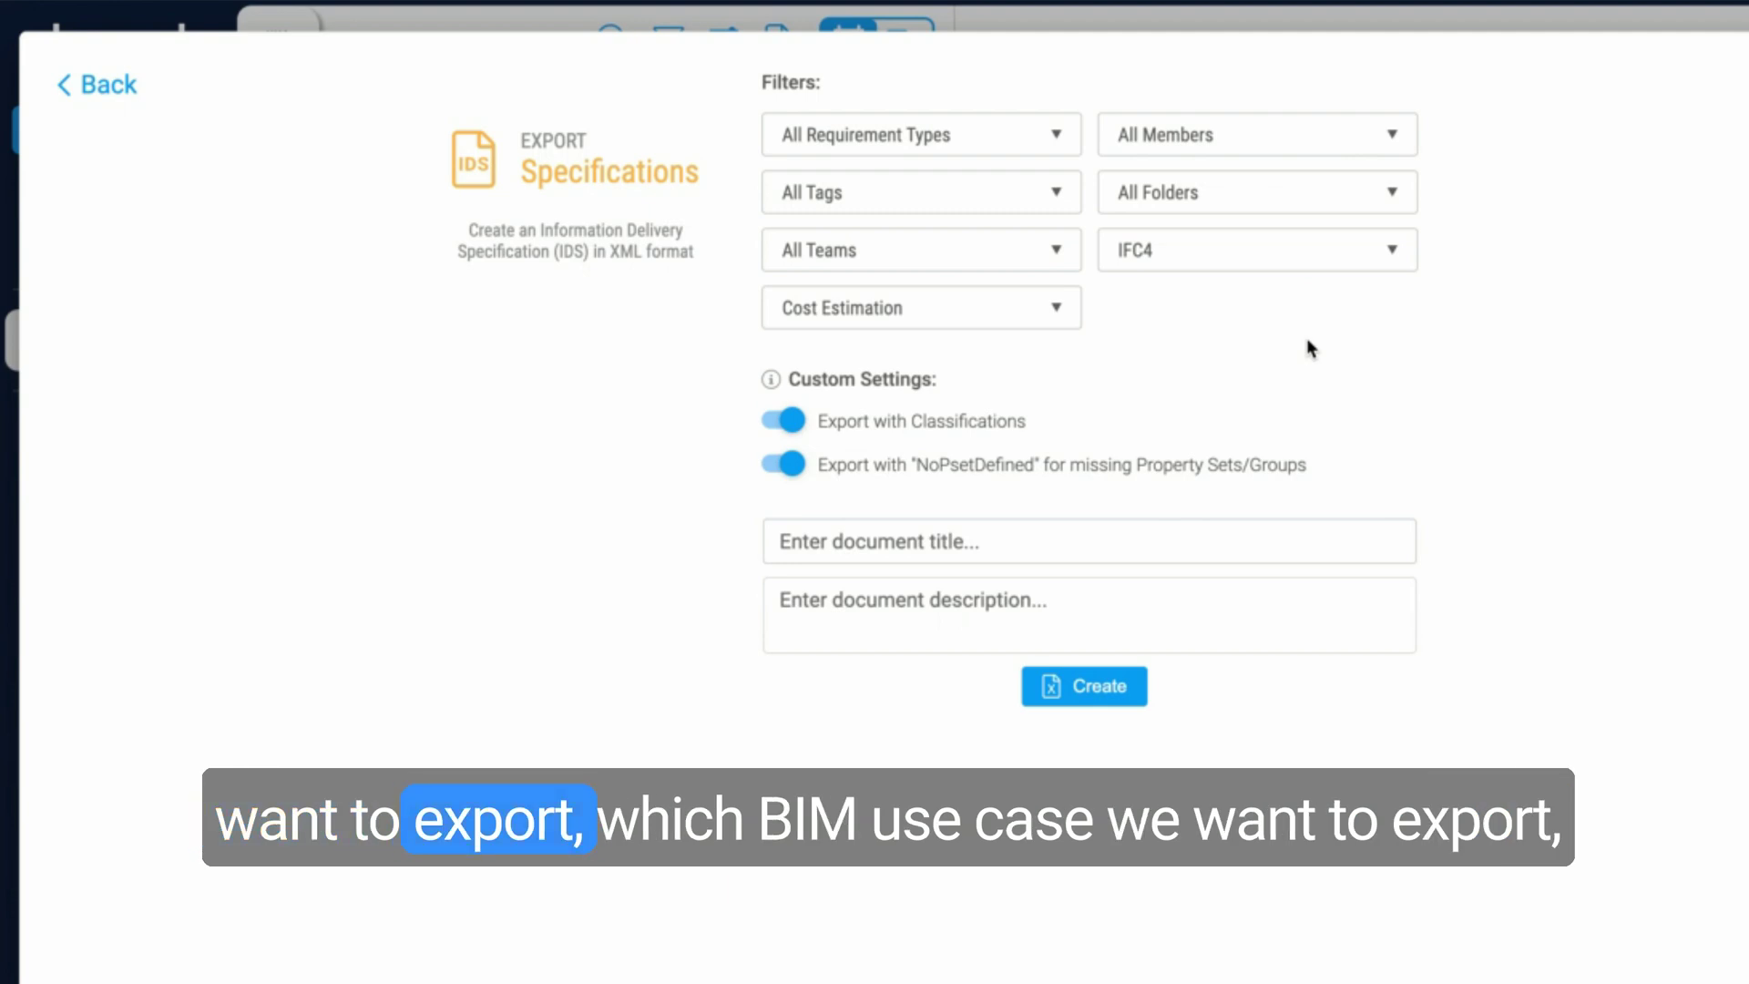
pyautogui.click(1003, 321)
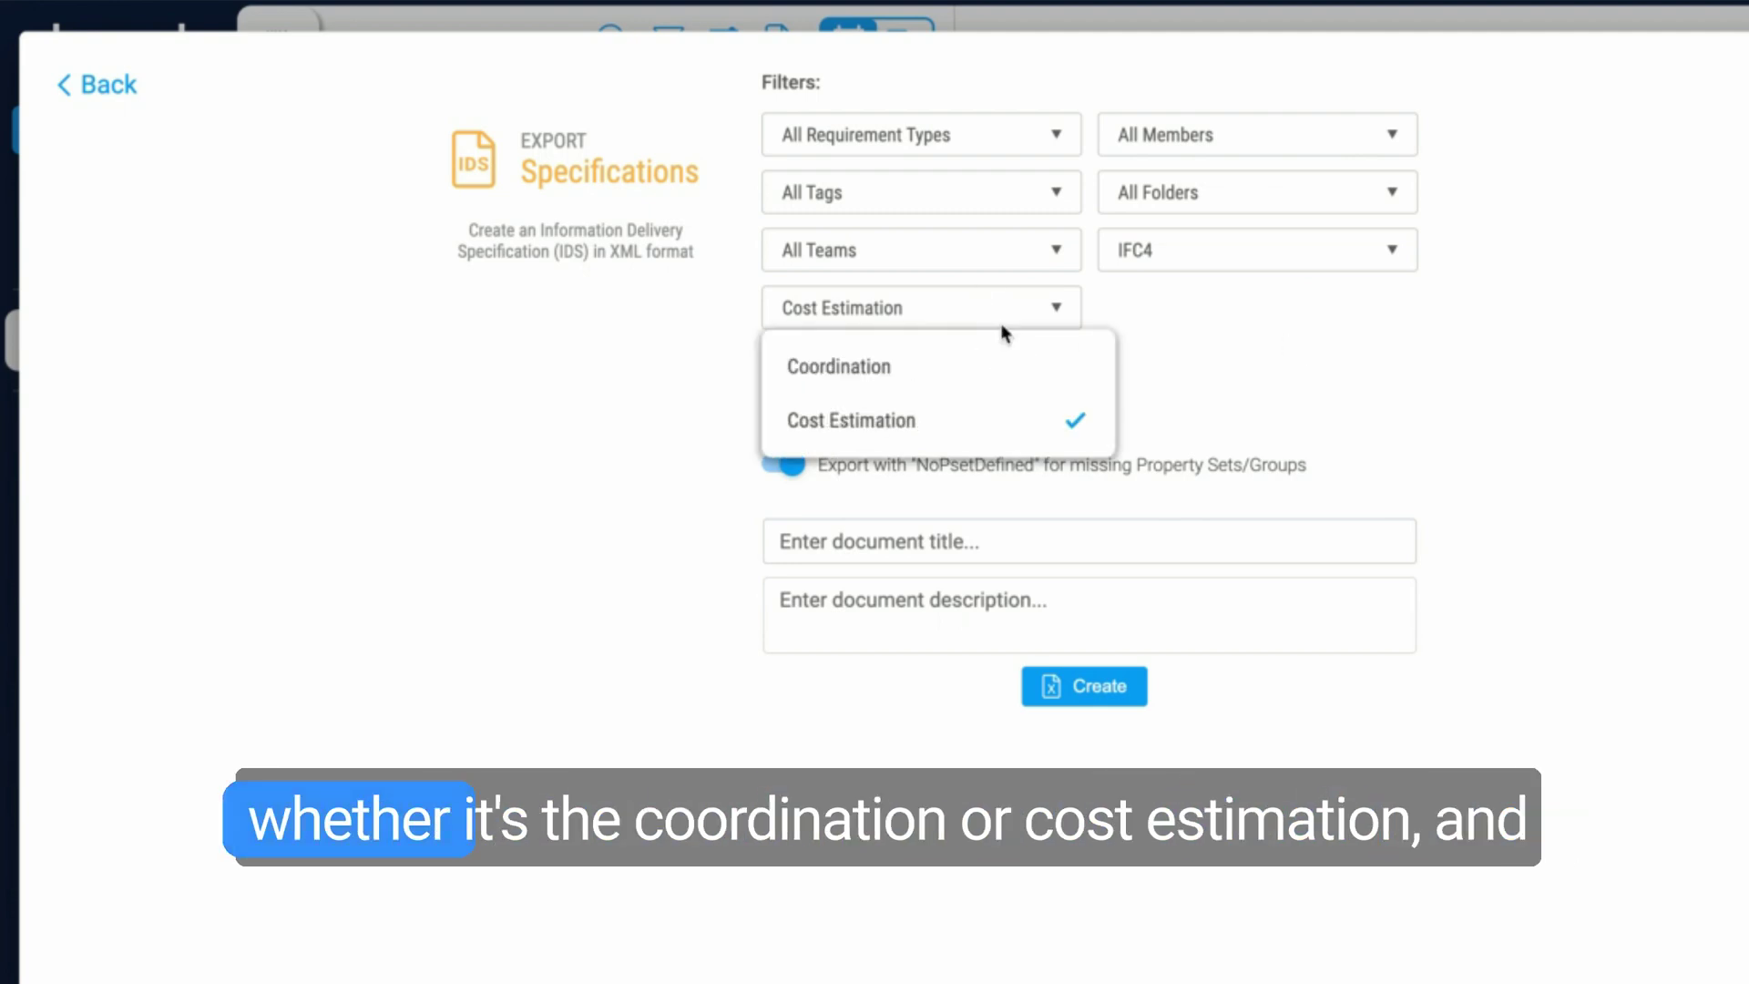
pyautogui.click(1266, 372)
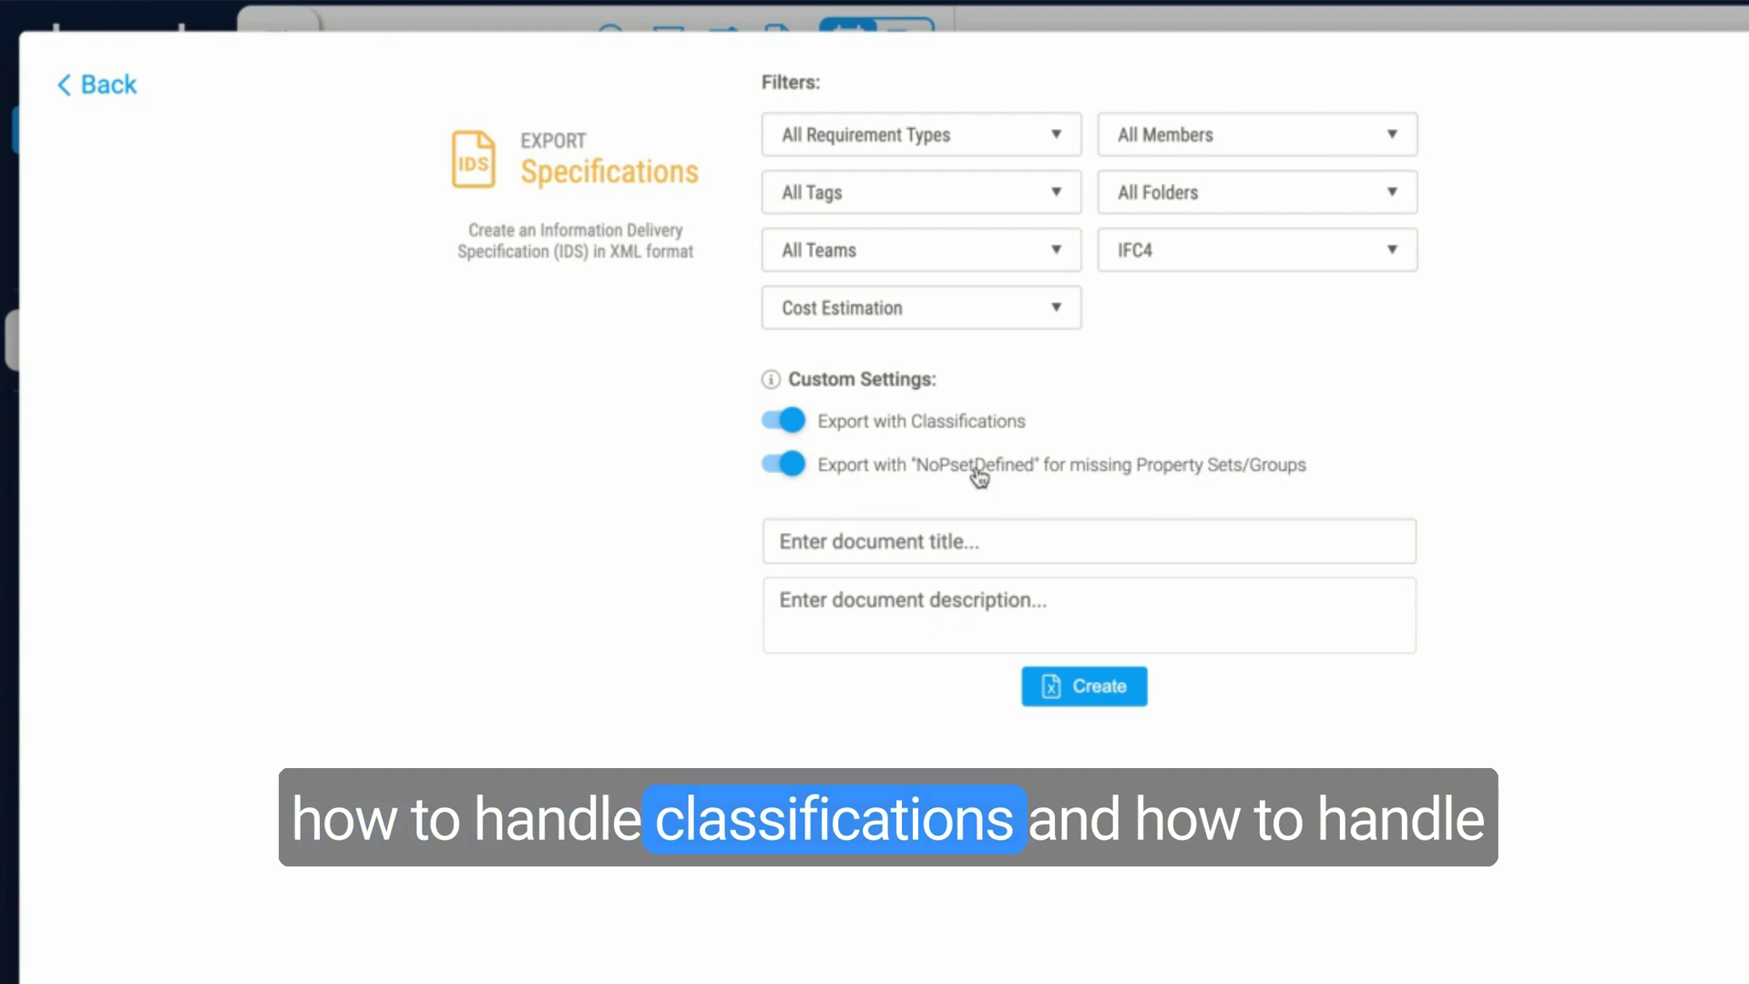
# Step: Title the specification 'IDS' and create it
pyautogui.click(943, 543)
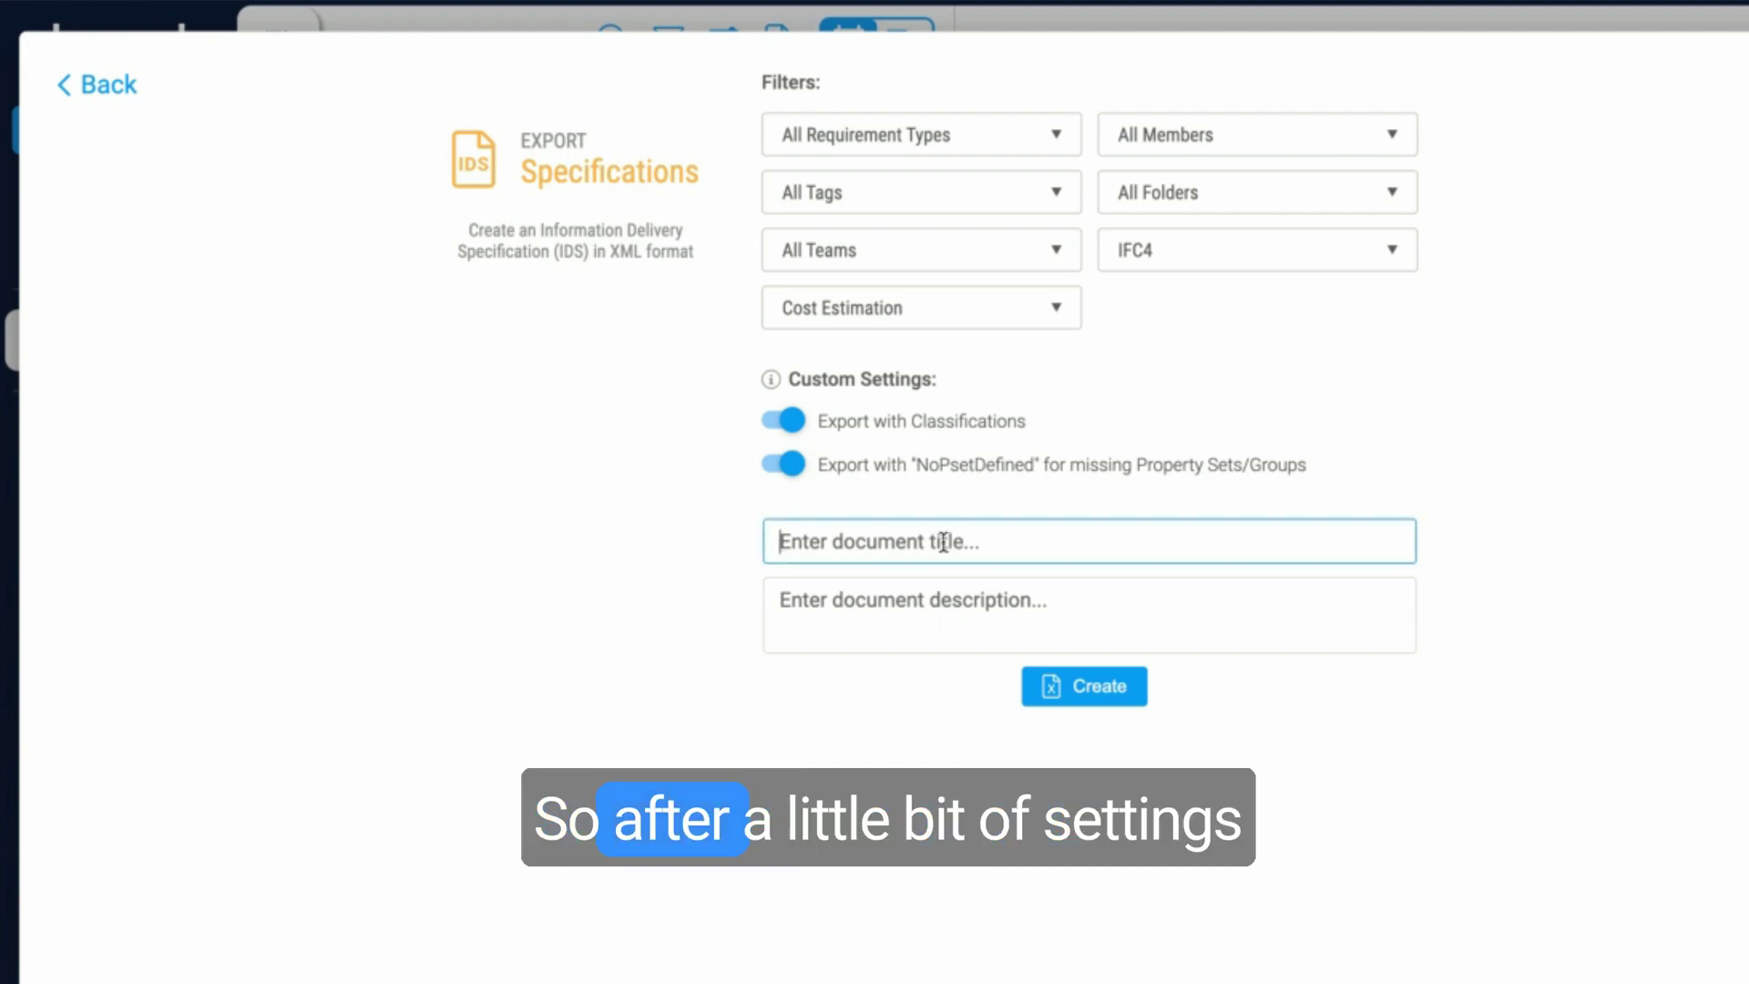
pyautogui.write('IDS')
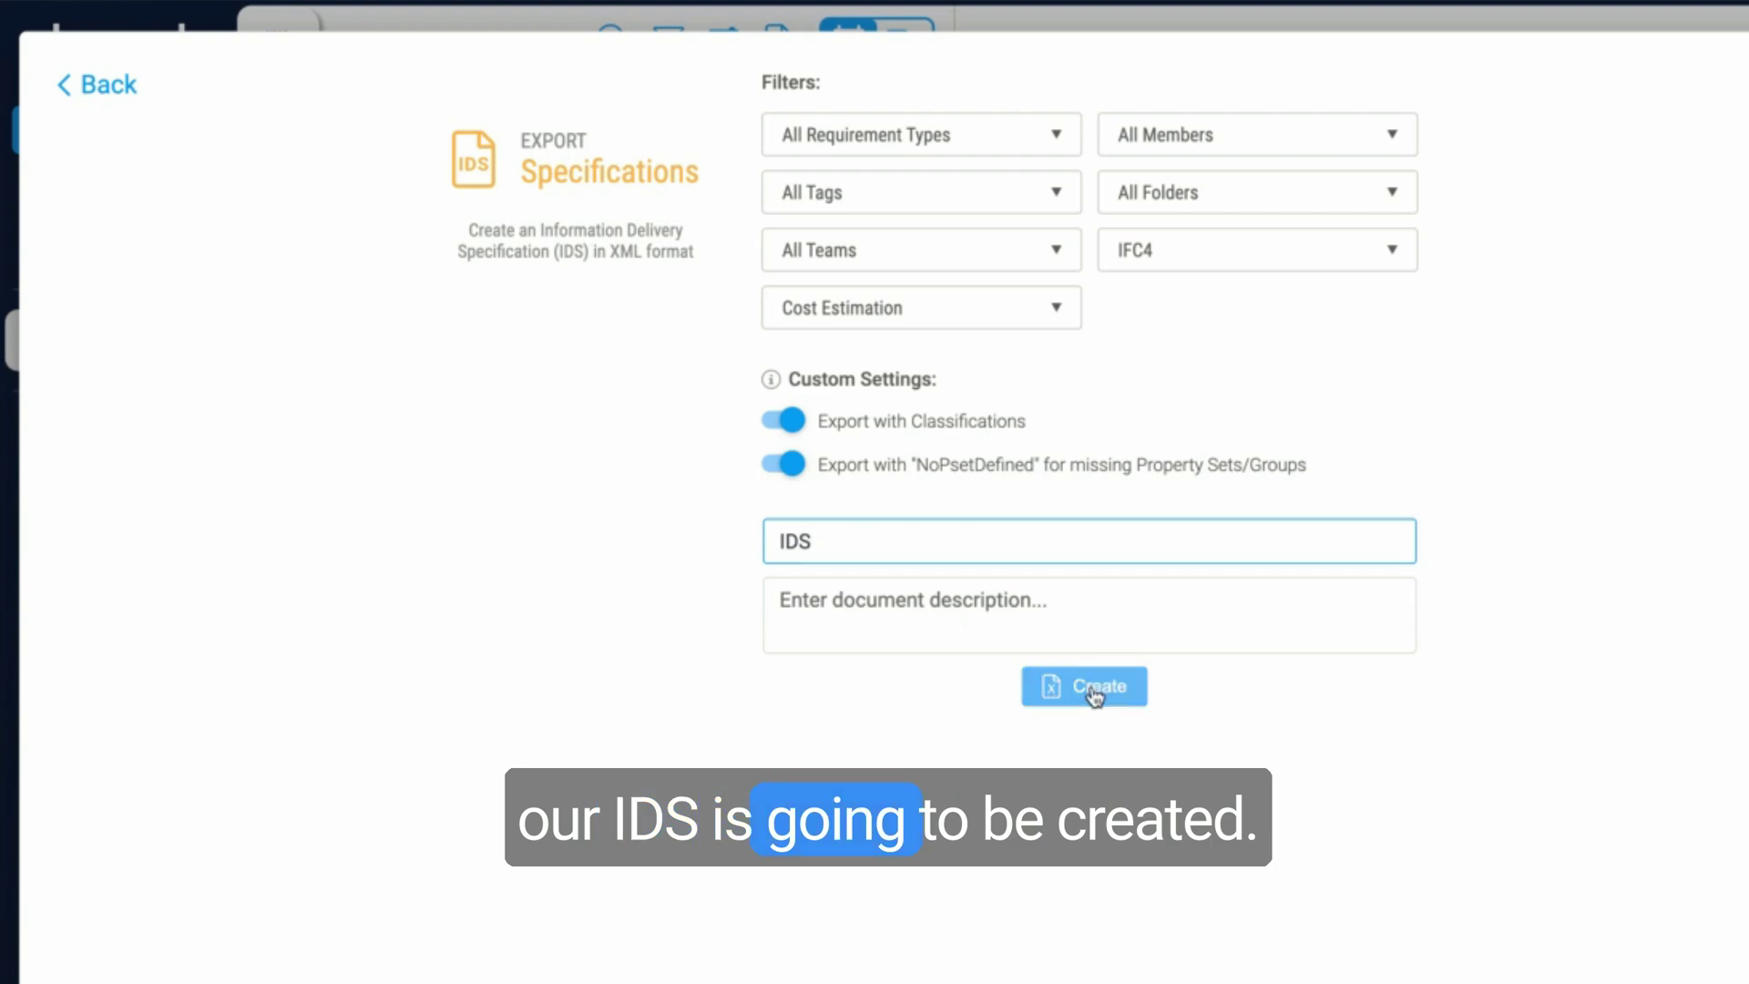
pyautogui.click(1096, 695)
pyautogui.press('Escape')
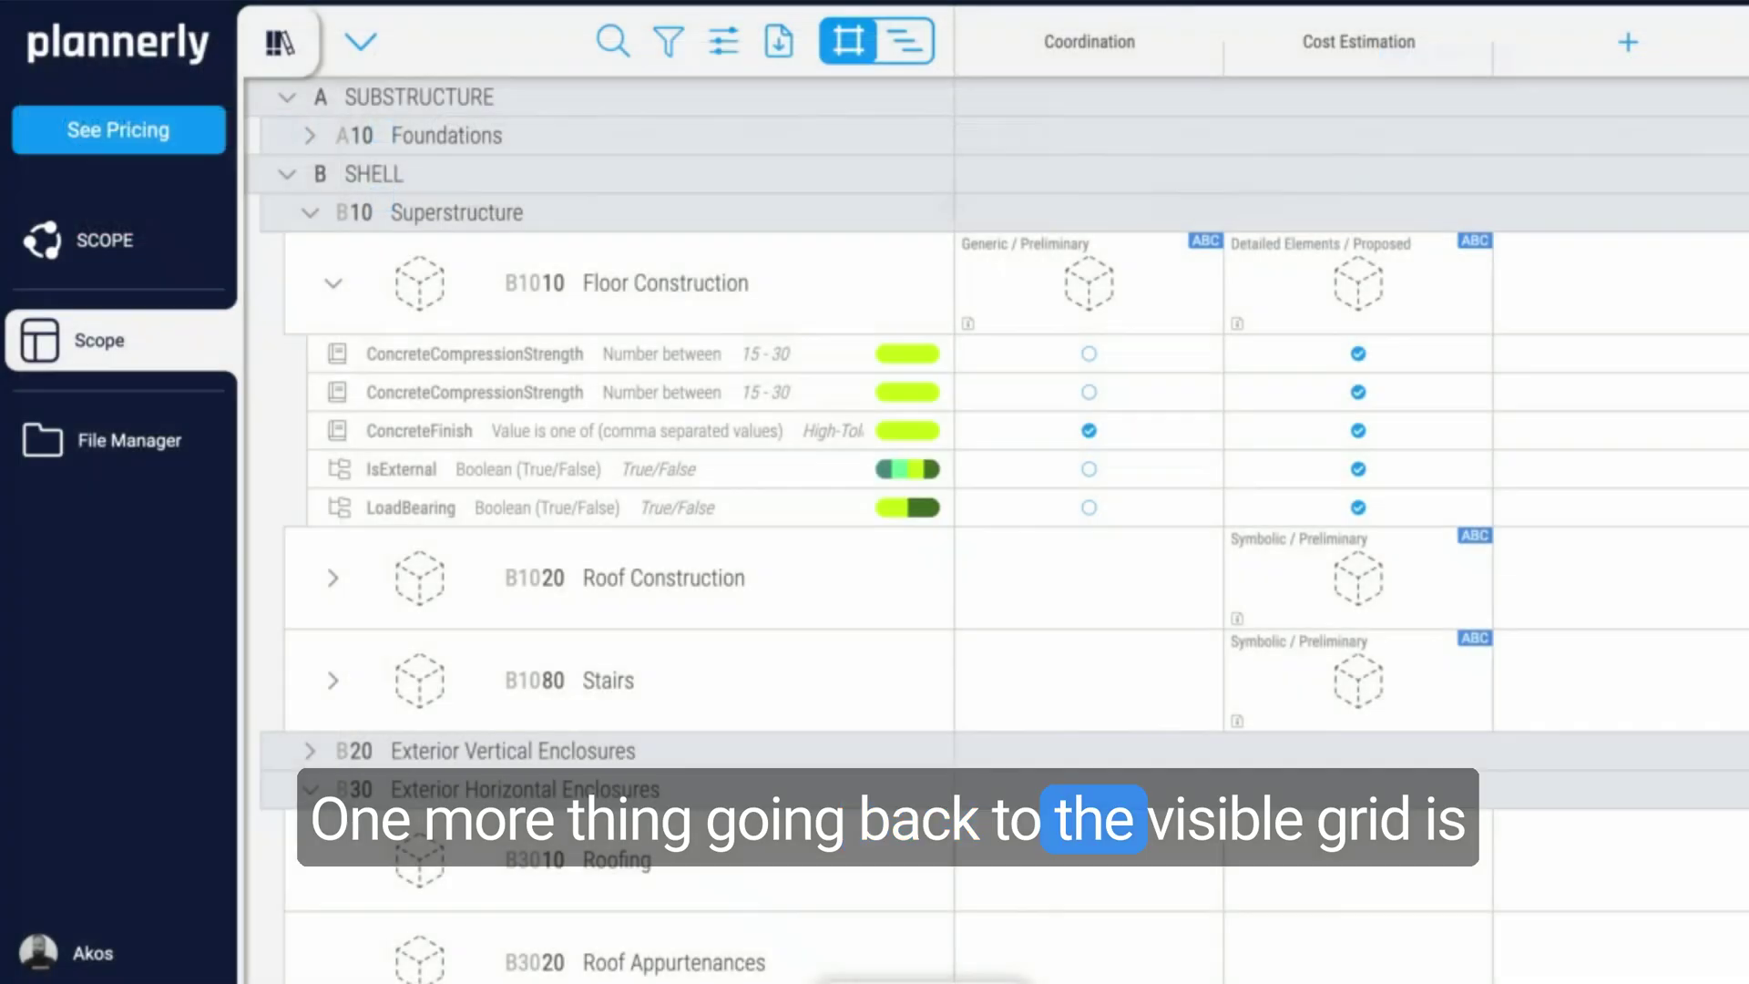
pyautogui.moveTo(1106, 336)
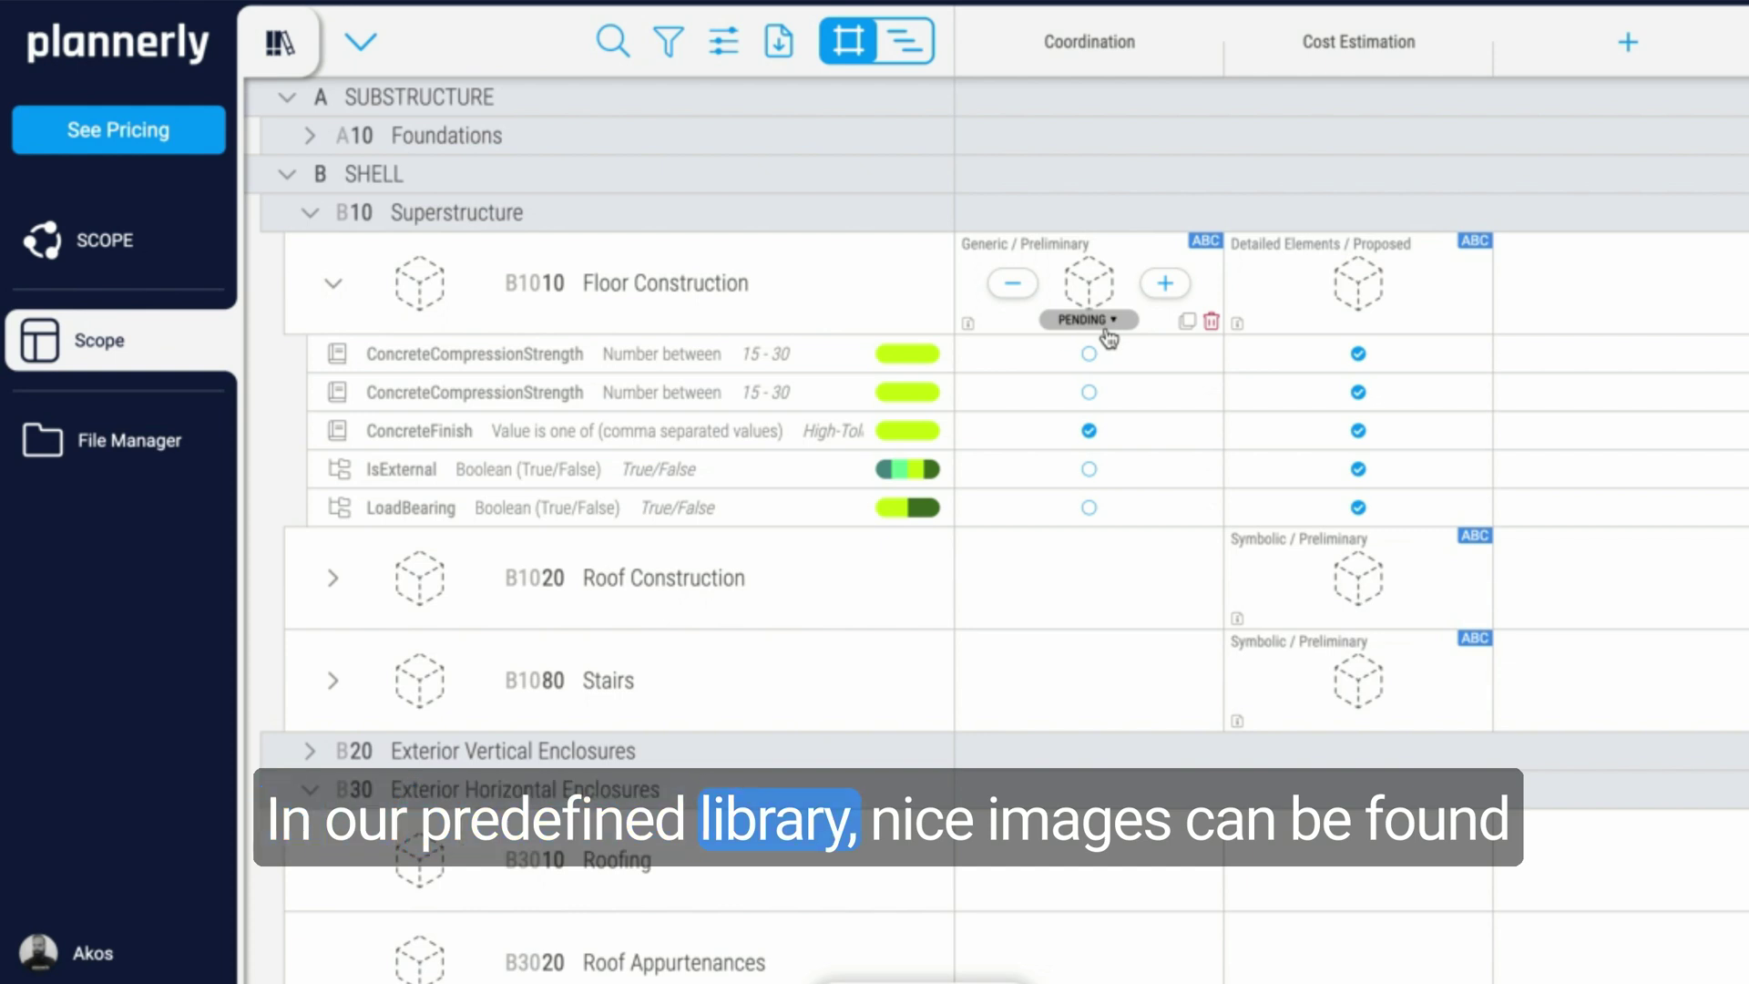
pyautogui.moveTo(490, 350)
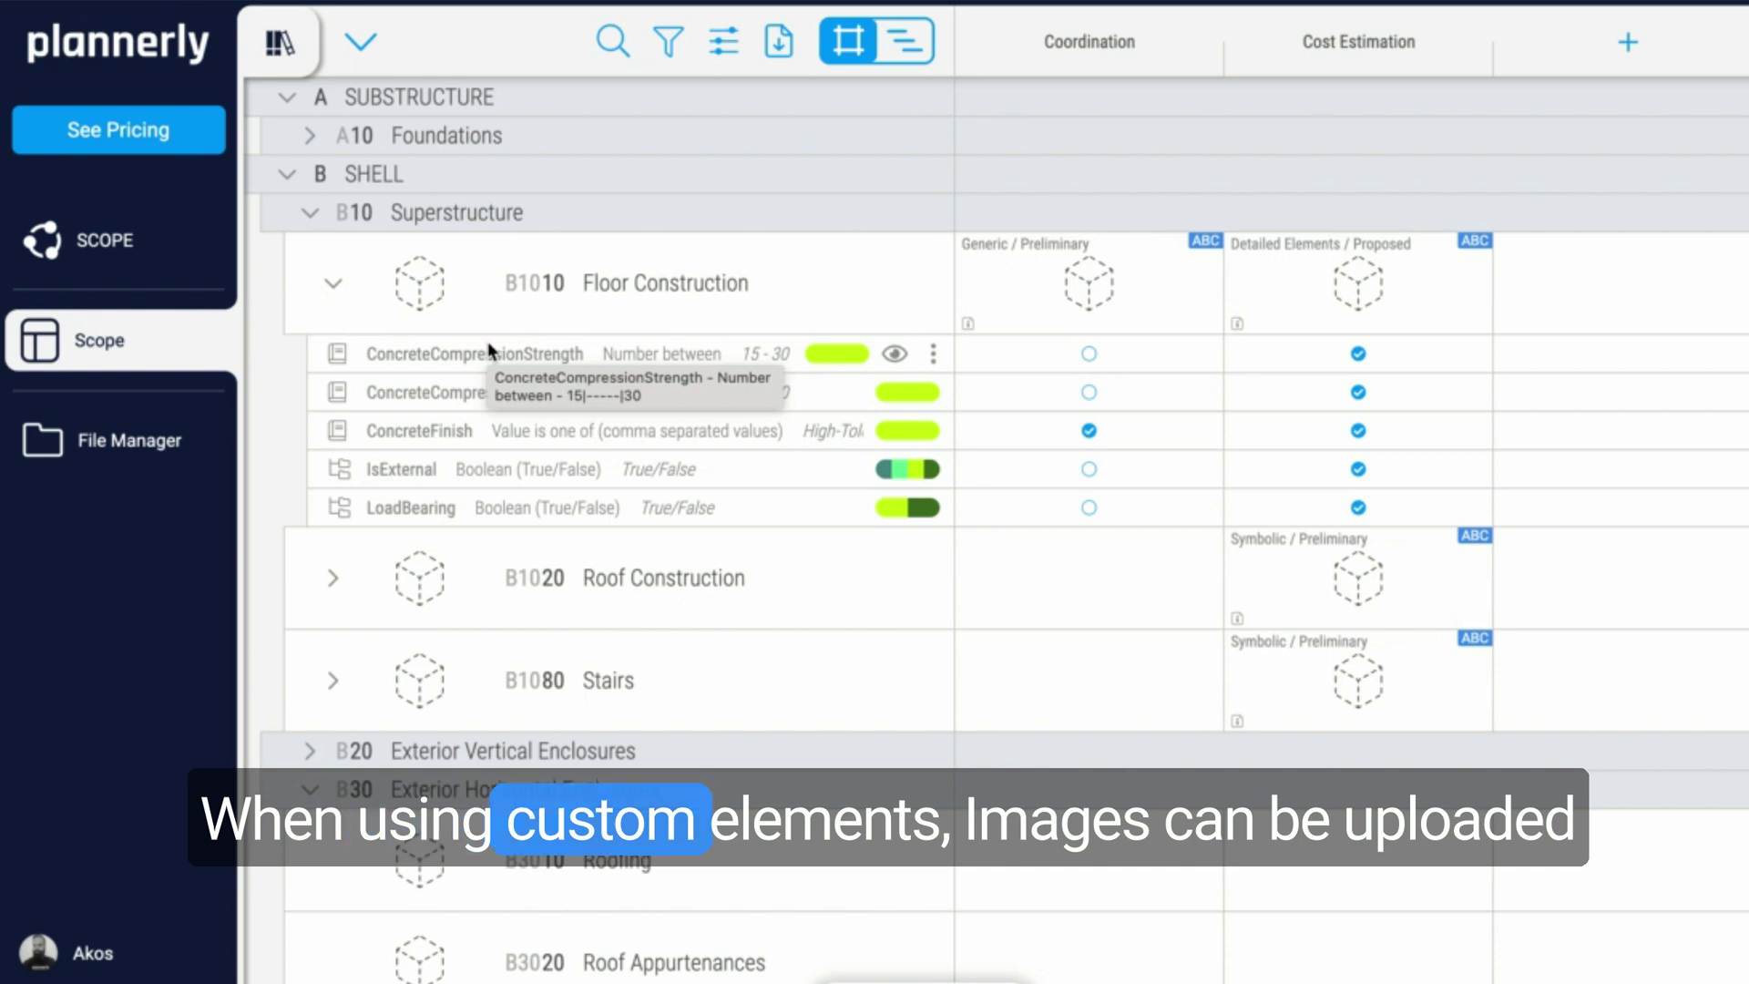
pyautogui.click(933, 353)
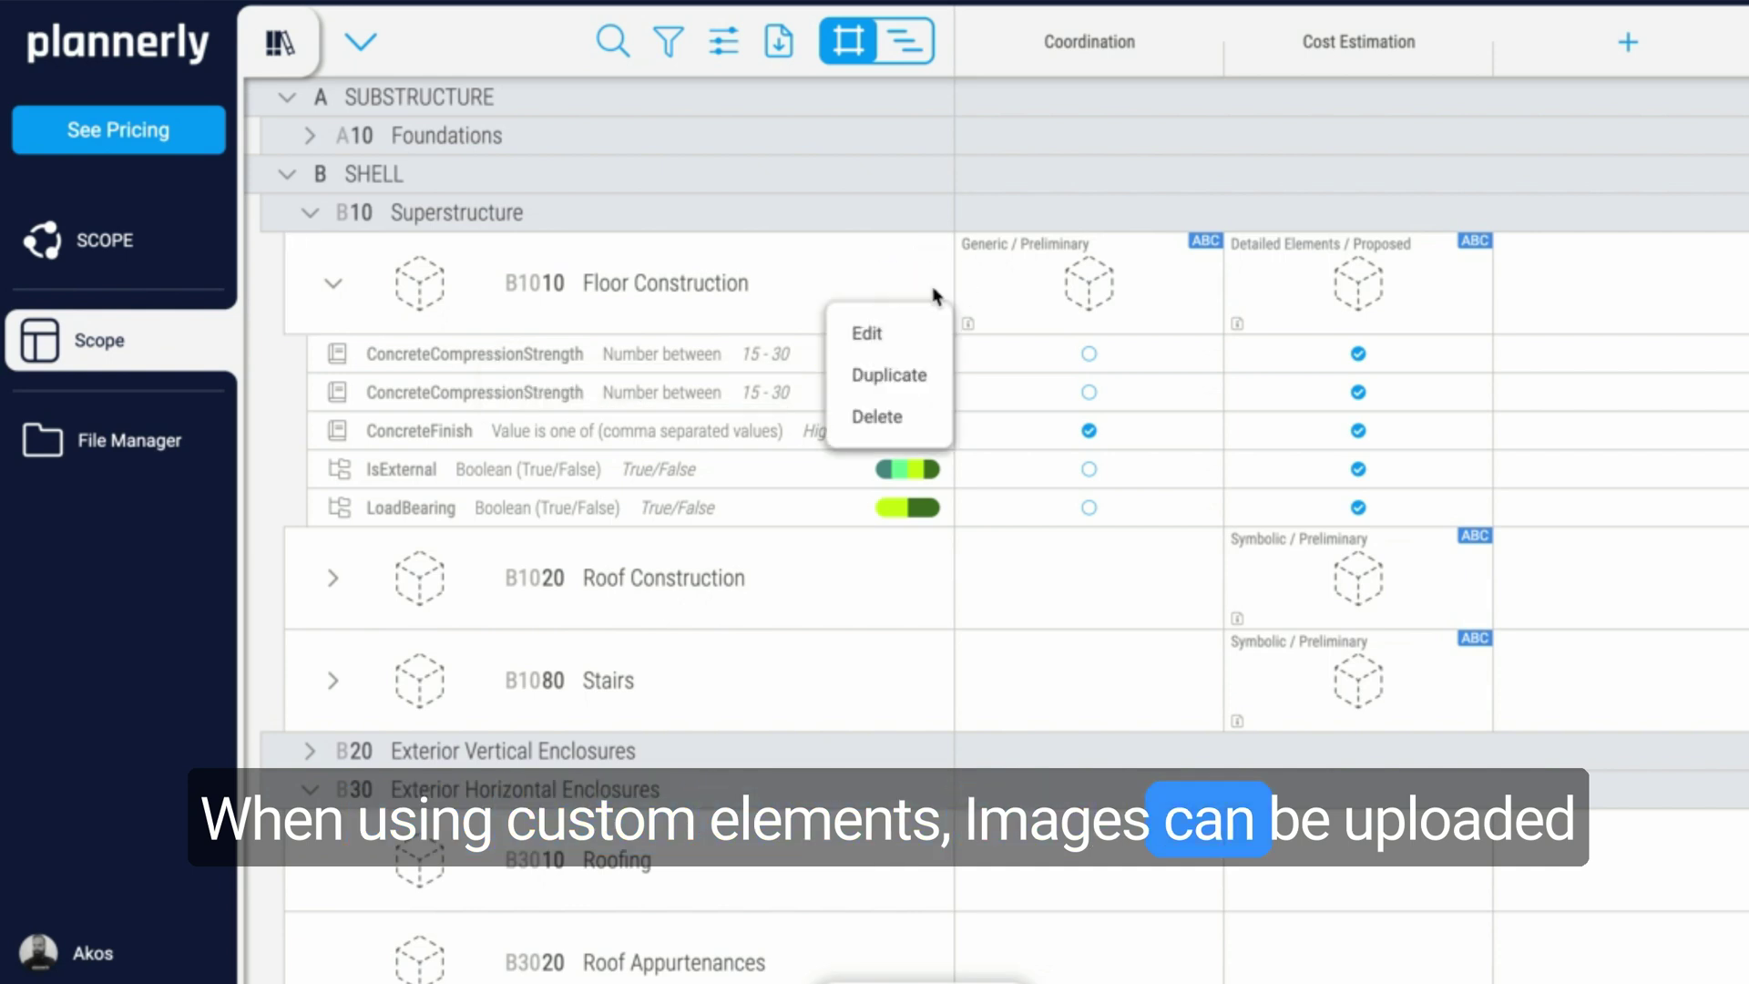
pyautogui.click(927, 338)
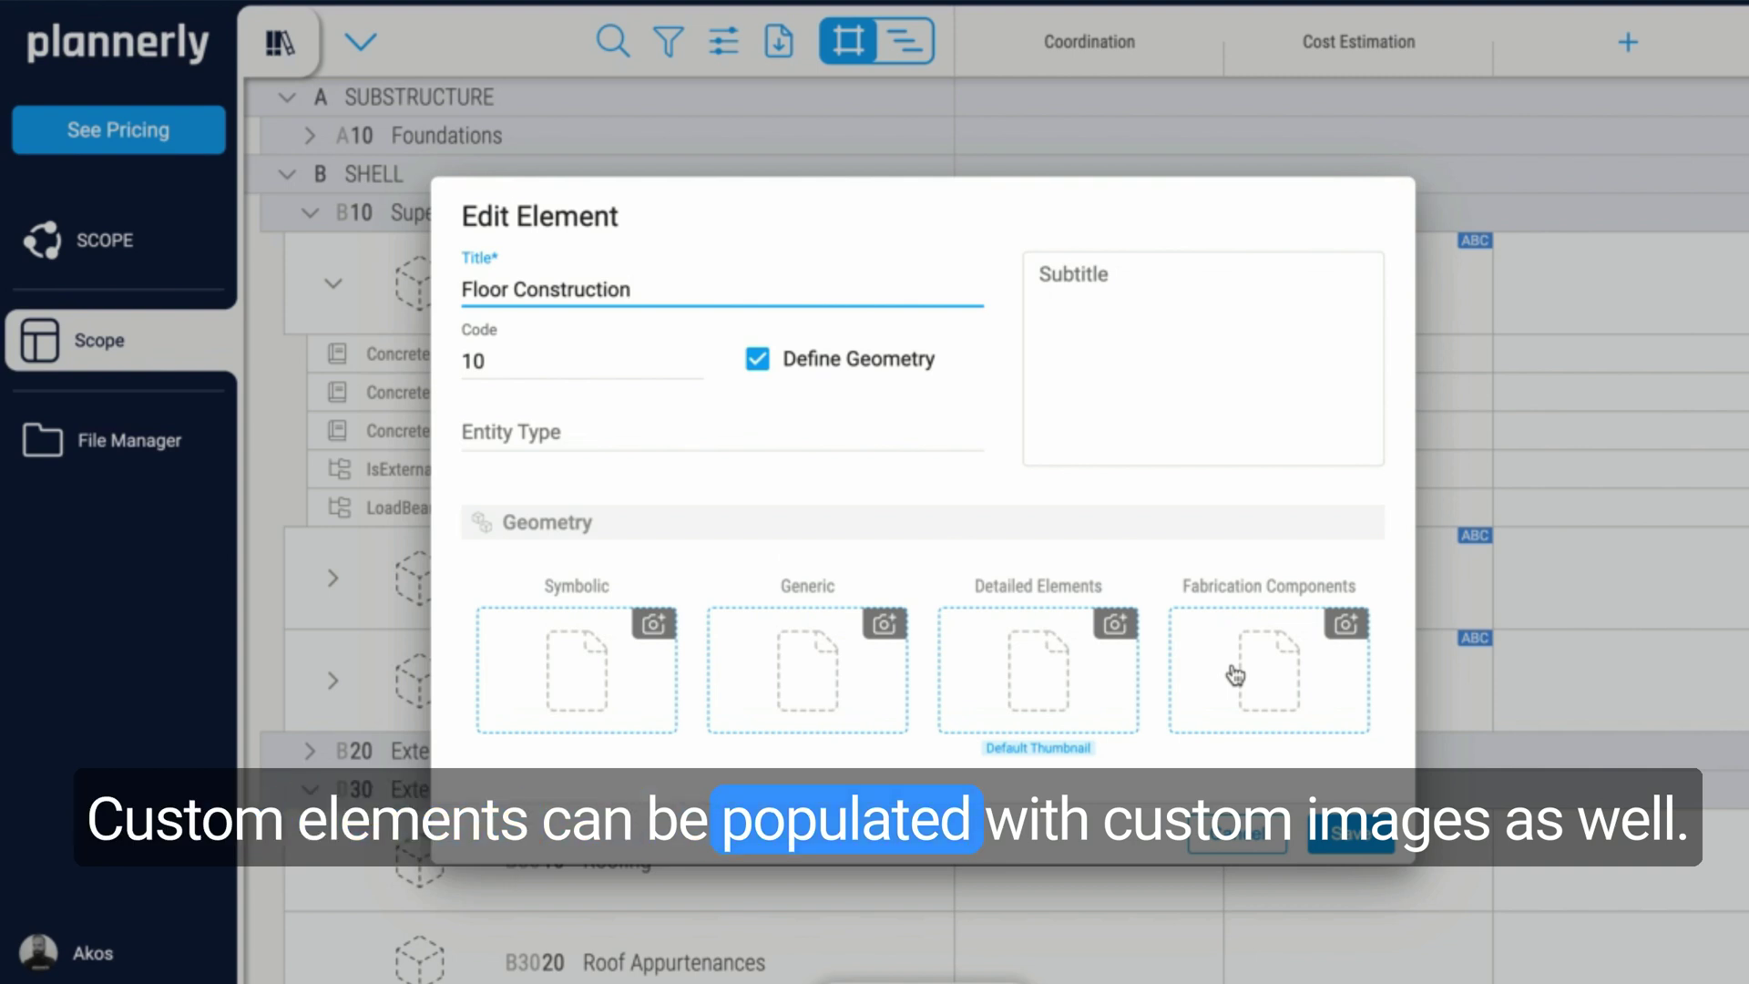
pyautogui.click(1231, 845)
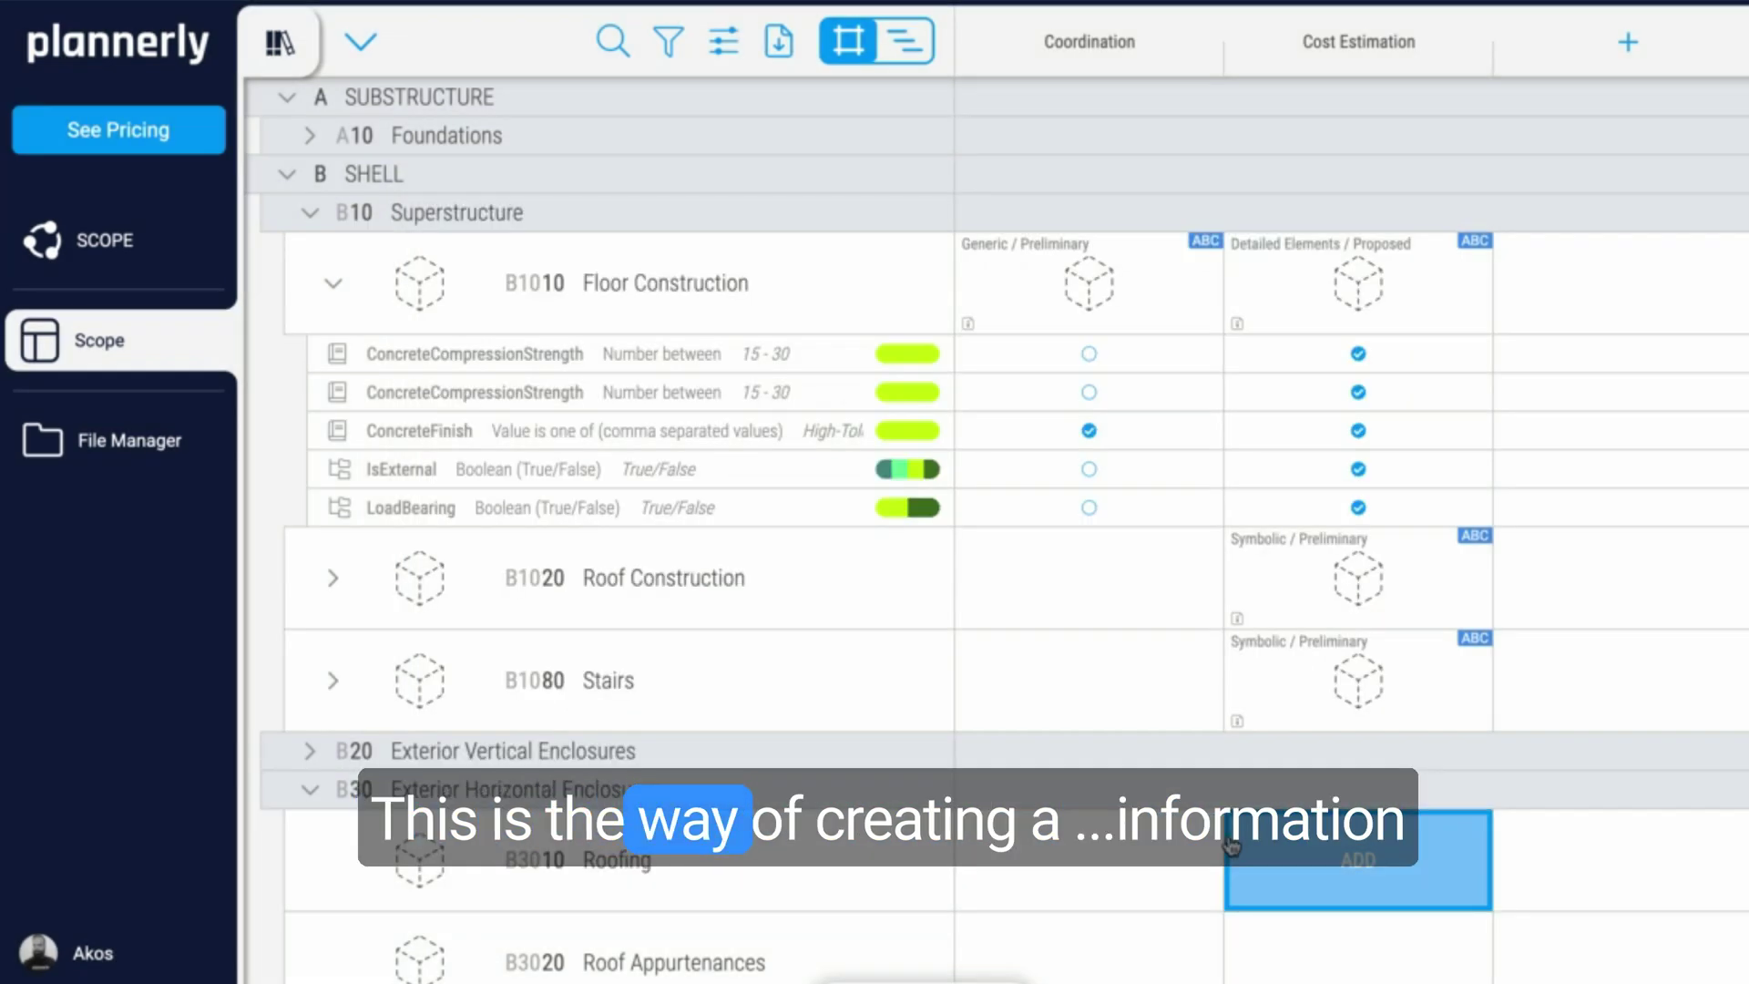